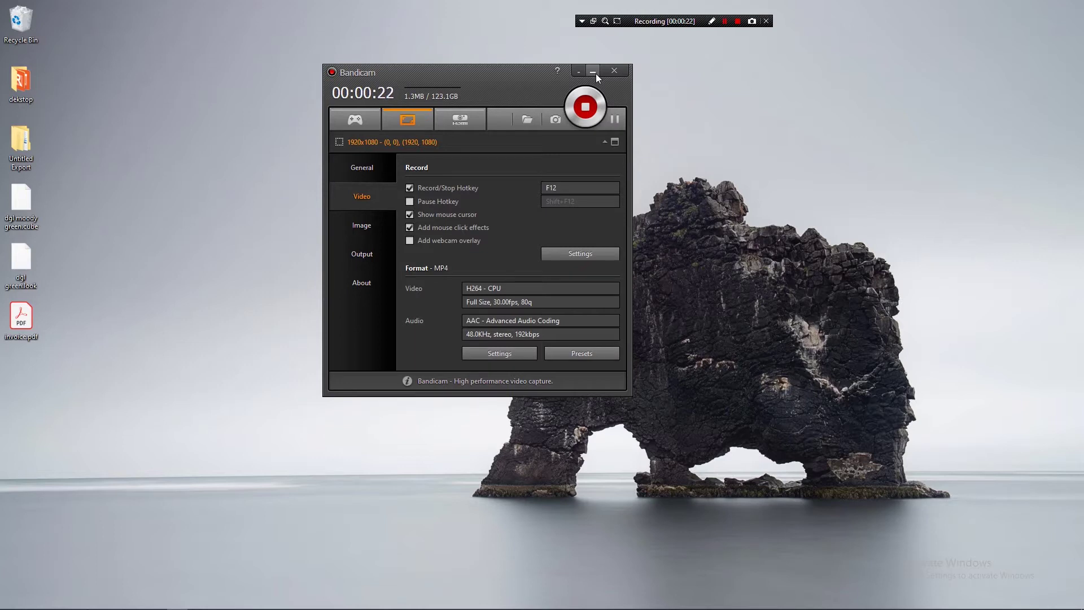
Minimize the Bandicam window so recording continues in the background.
click(593, 72)
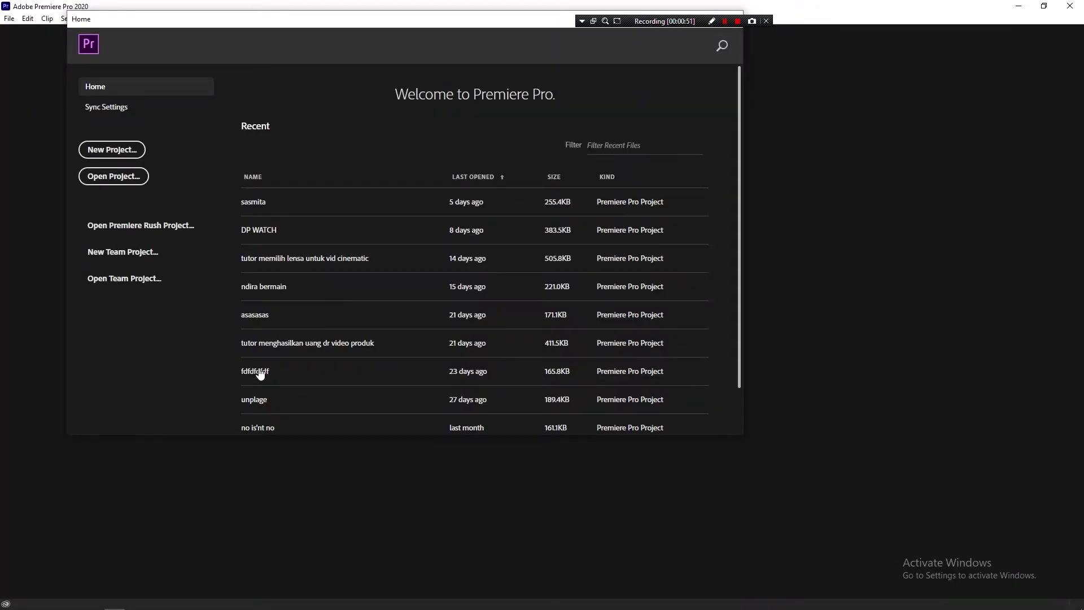
Open the DP WATCH project from the Recent projects list.
right_click(285, 236)
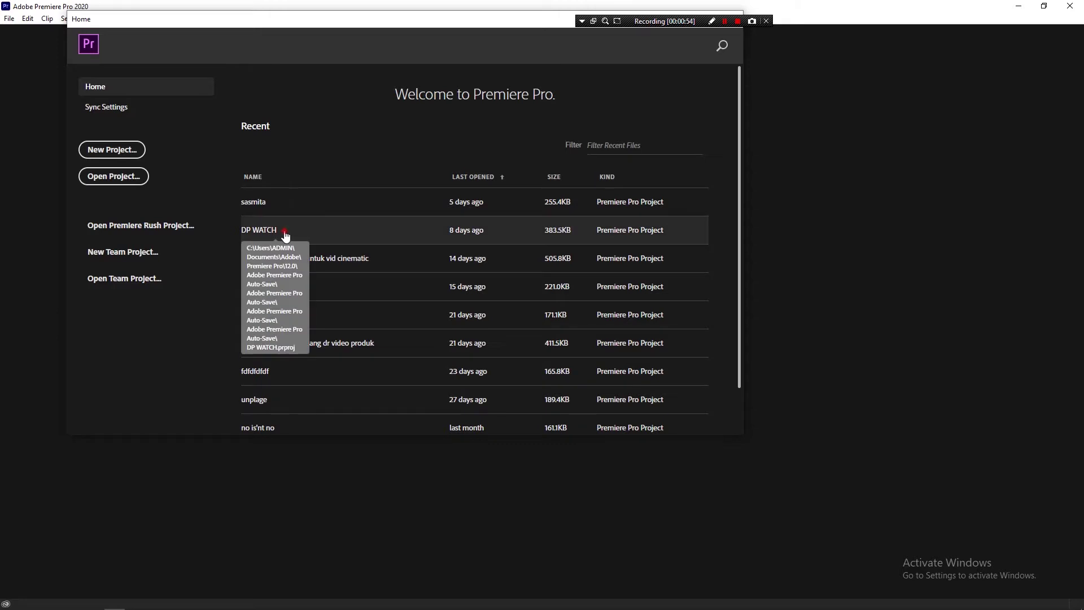
click(285, 236)
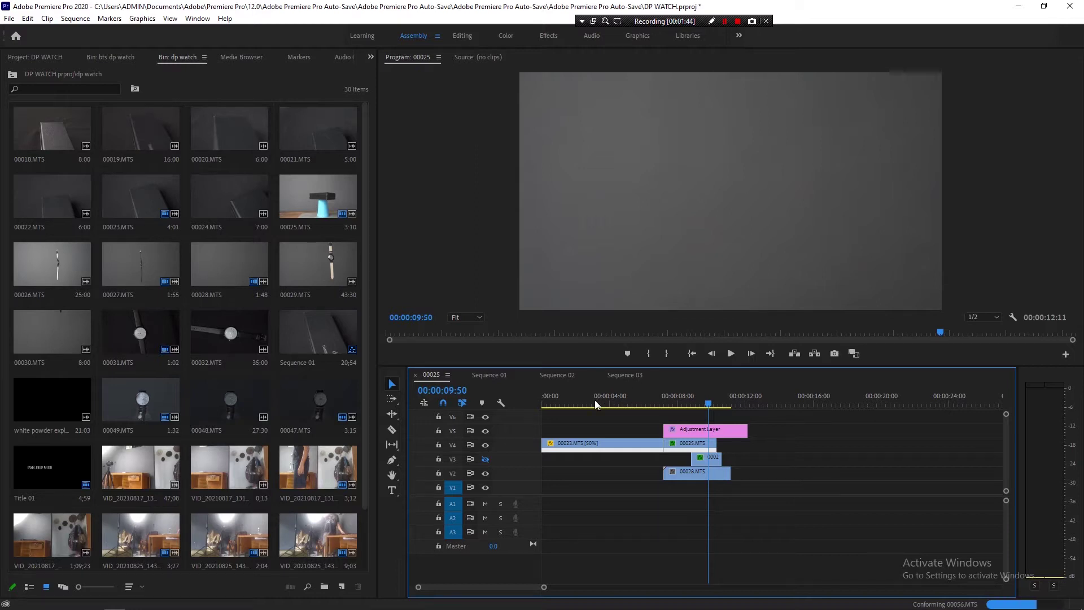
click(549, 401)
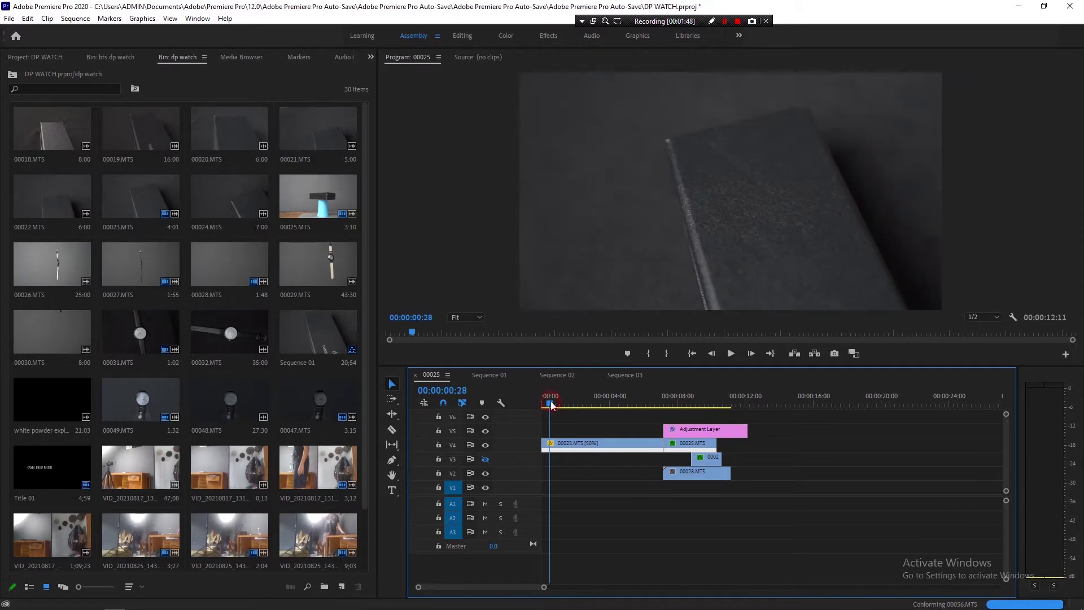
mouse_move(551, 405)
mouse_down()
mouse_move(650, 414)
mouse_move(545, 415)
mouse_up()
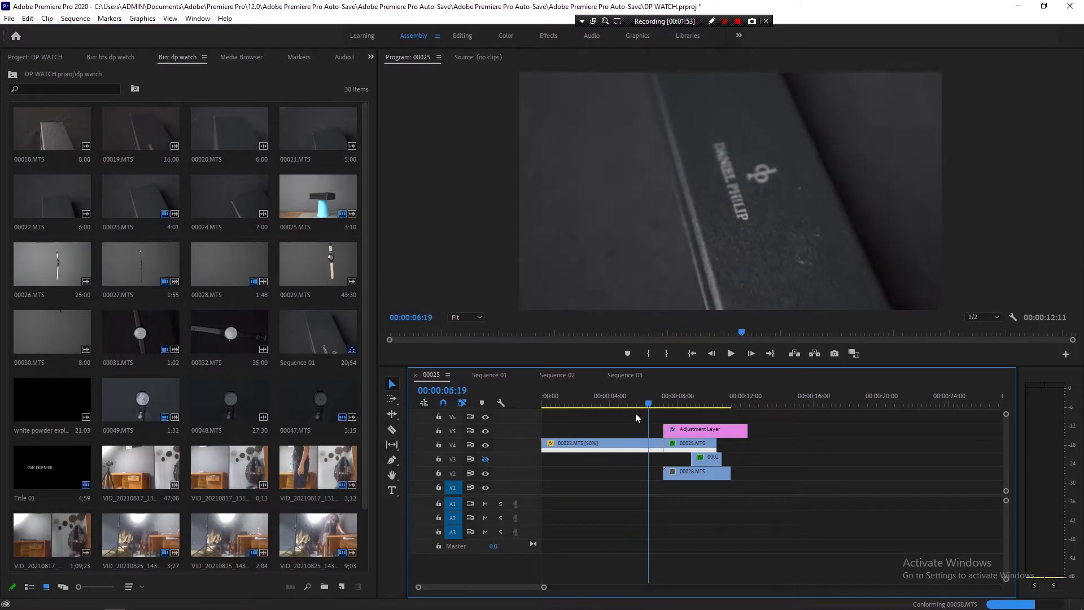
click(556, 403)
drag(556, 403, 527, 402)
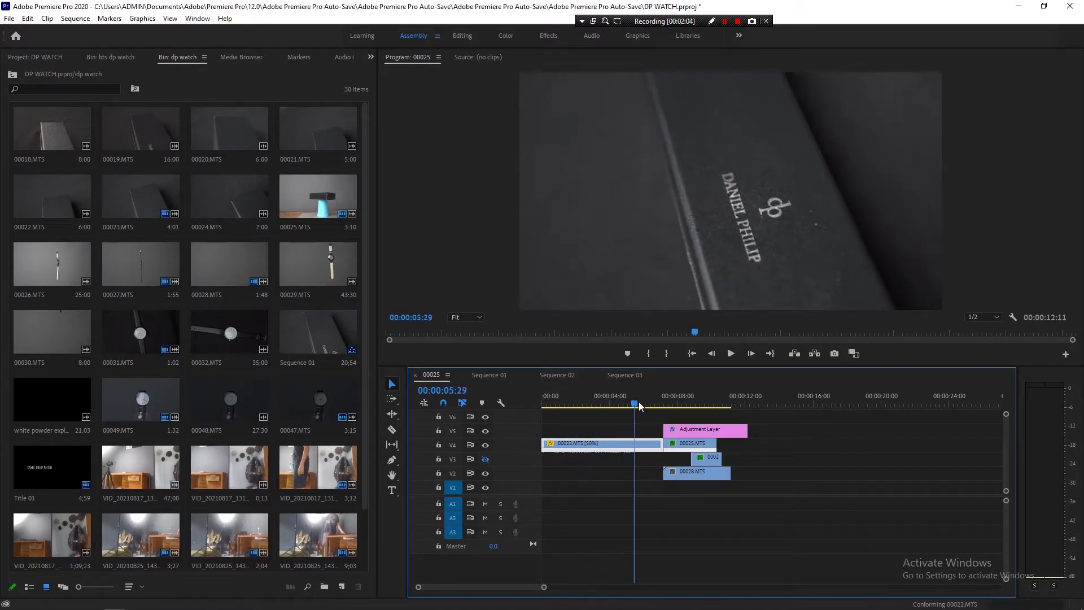
key(space)
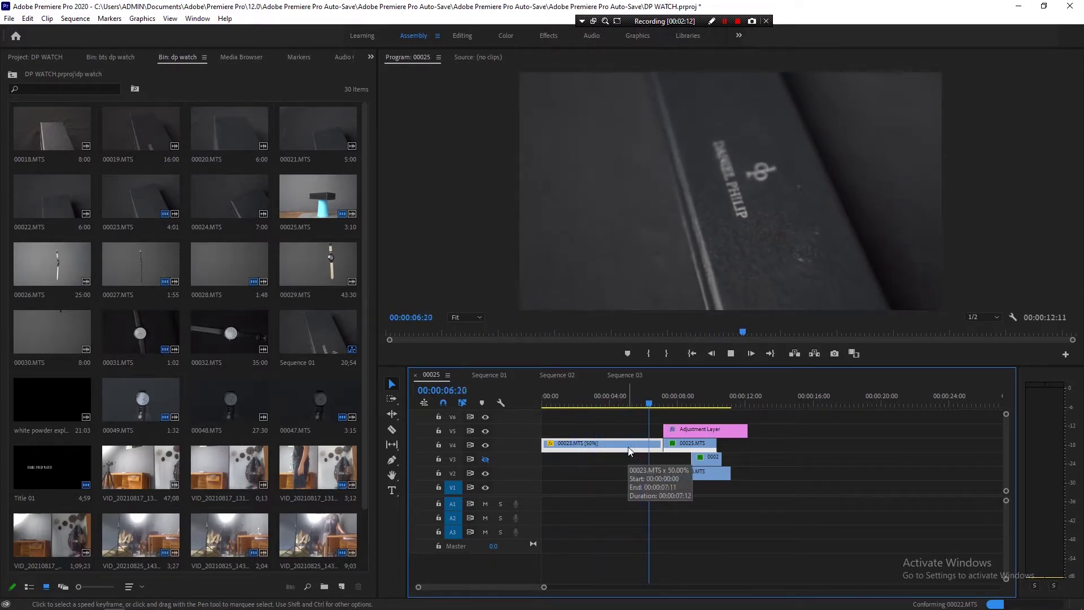
key(space)
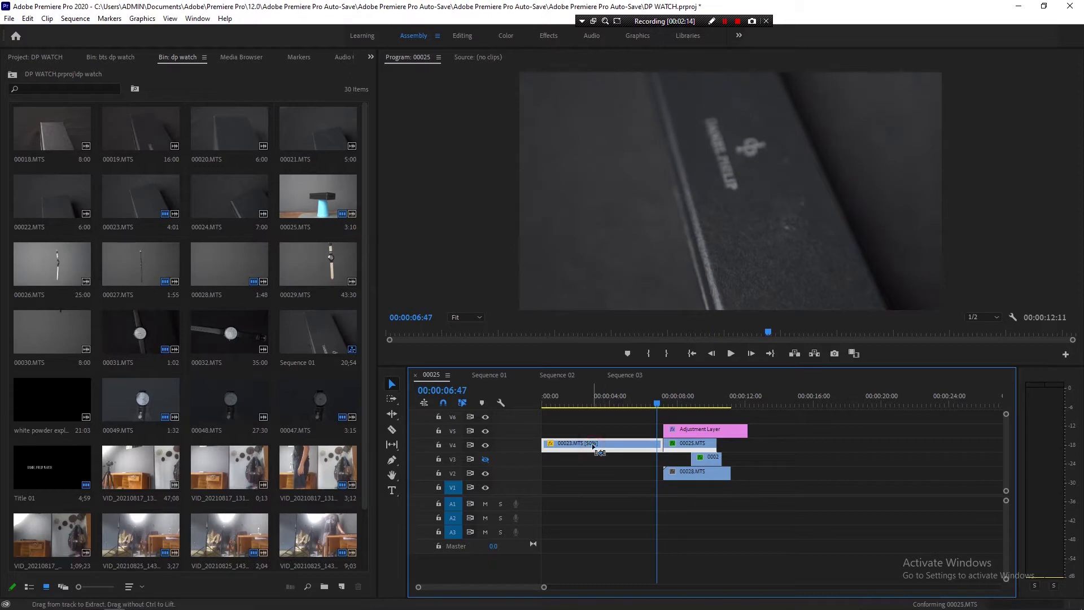
key(ctrl+r)
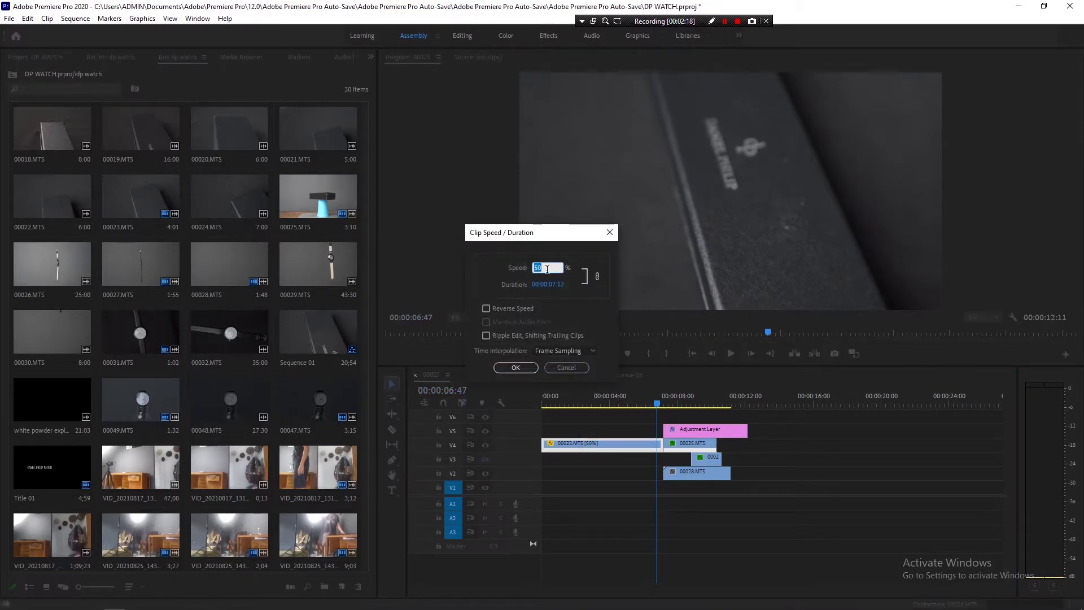
click(581, 369)
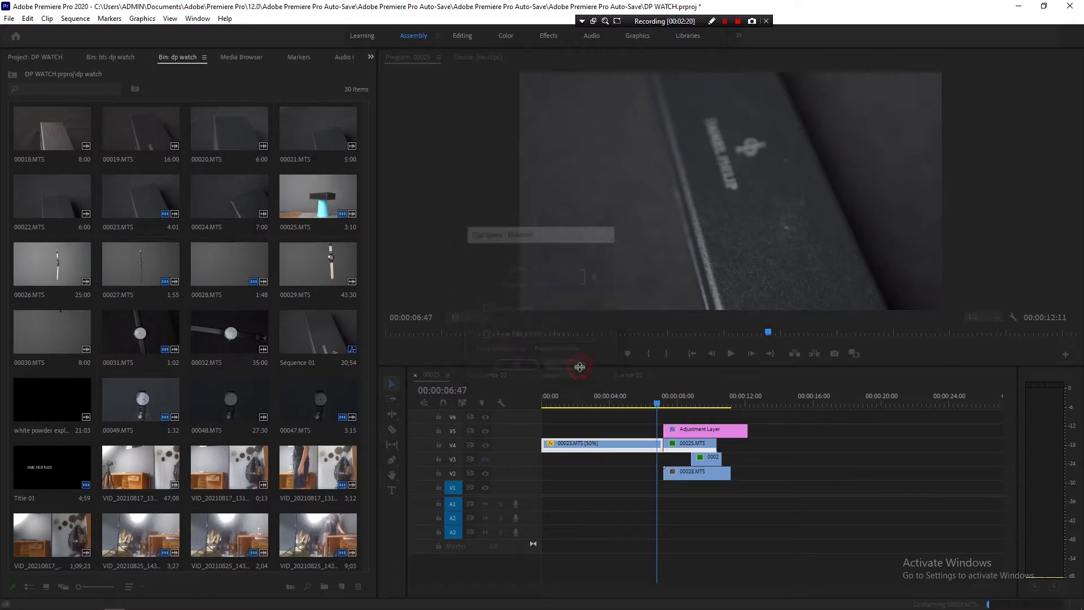
drag(625, 395, 524, 408)
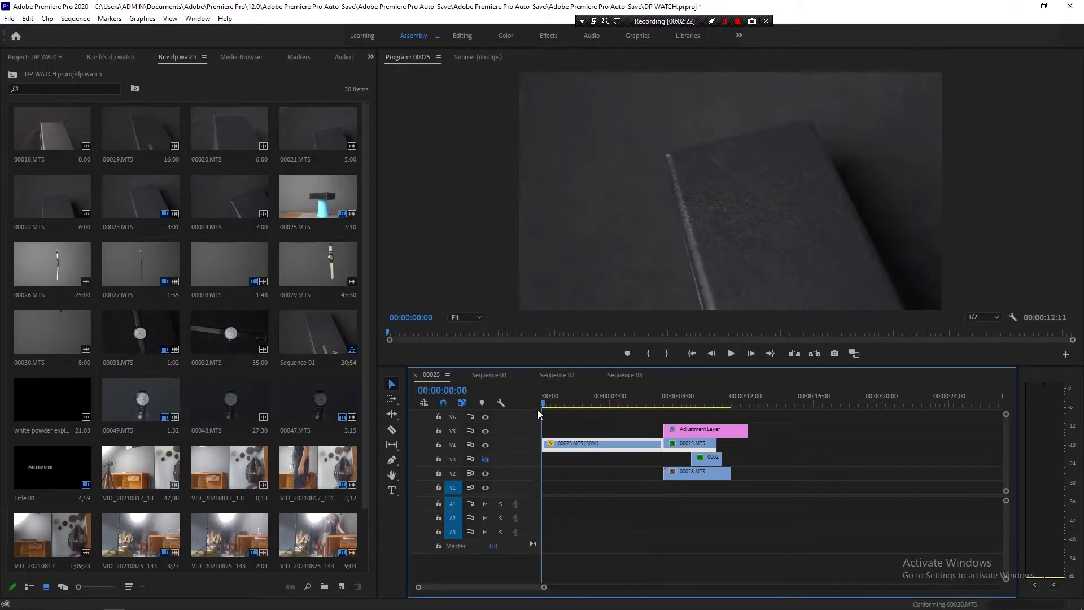
key(space)
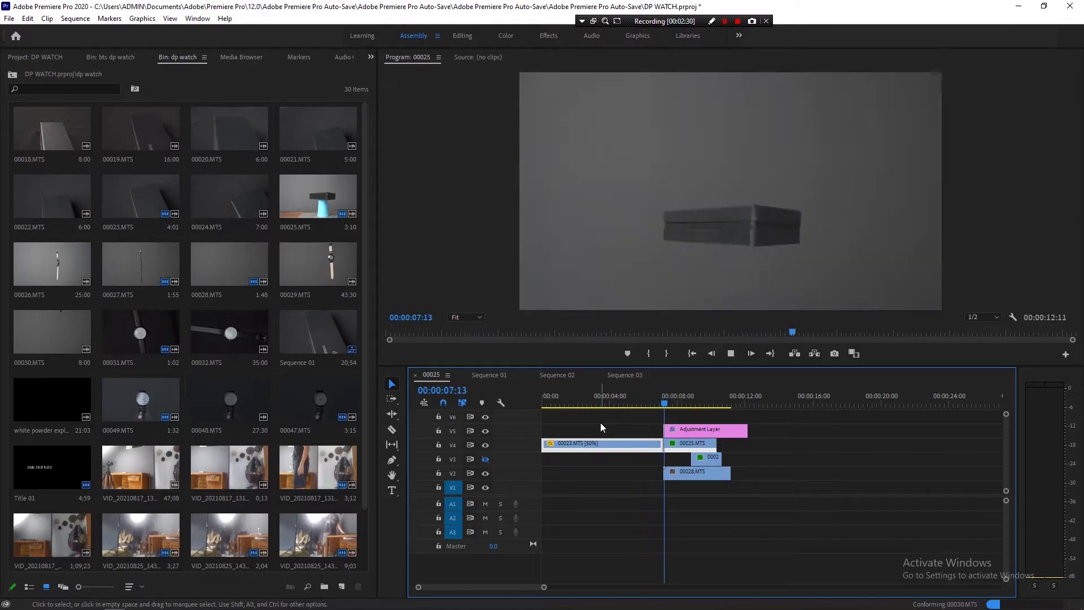
key(space)
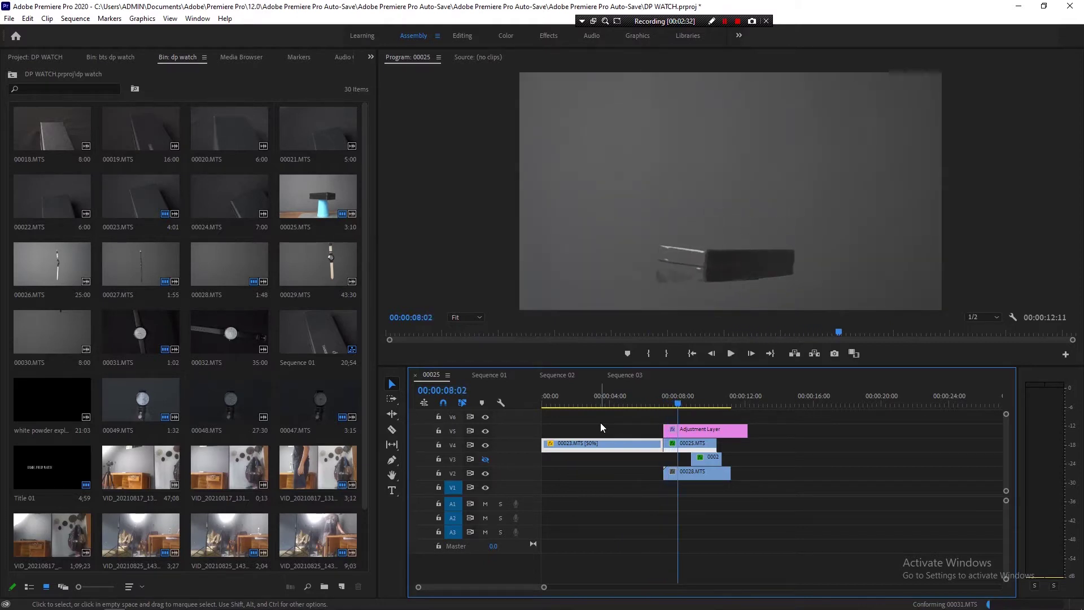
mouse_move(685, 404)
mouse_down()
mouse_move(703, 407)
mouse_move(663, 405)
mouse_up()
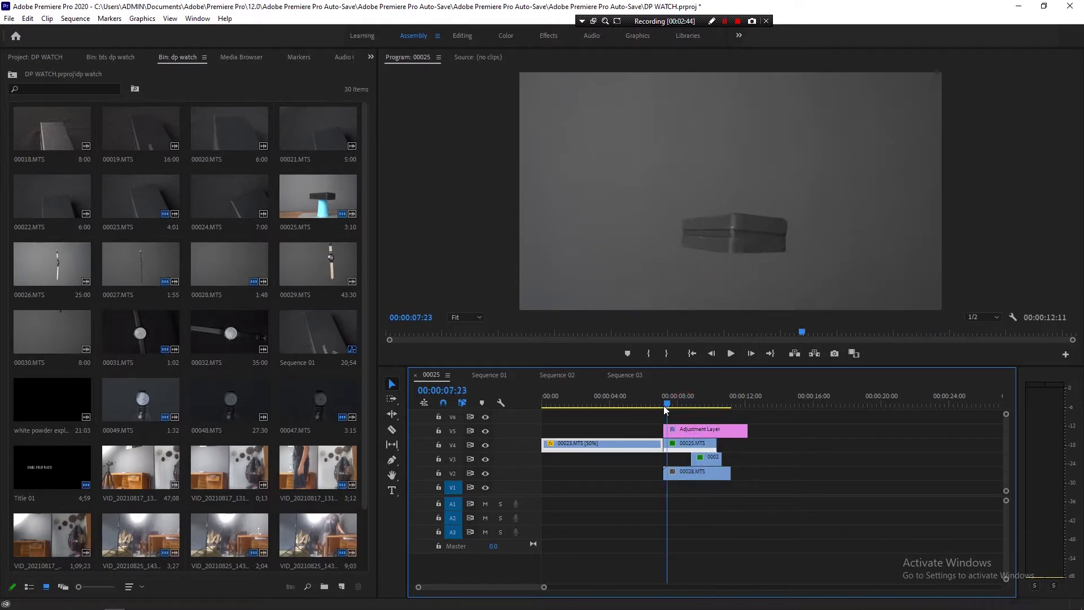
click(705, 458)
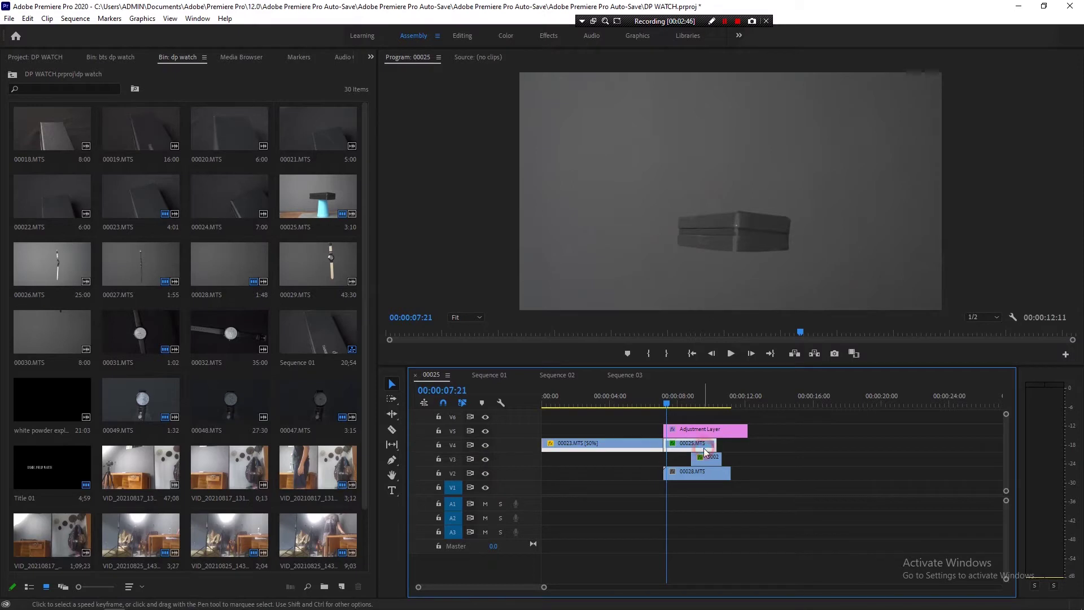
drag(705, 459, 705, 458)
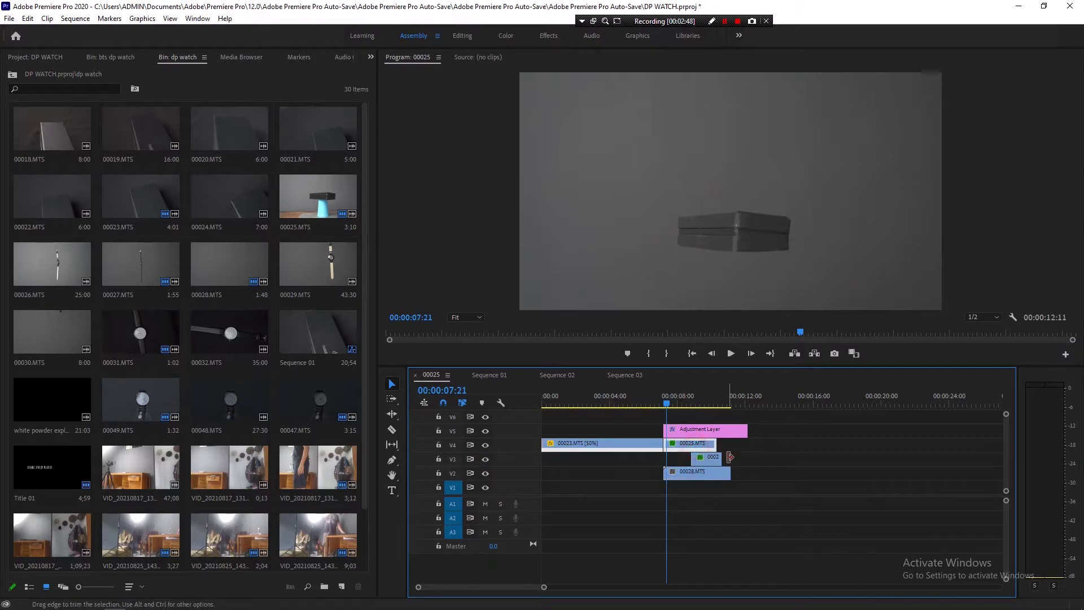
click(486, 445)
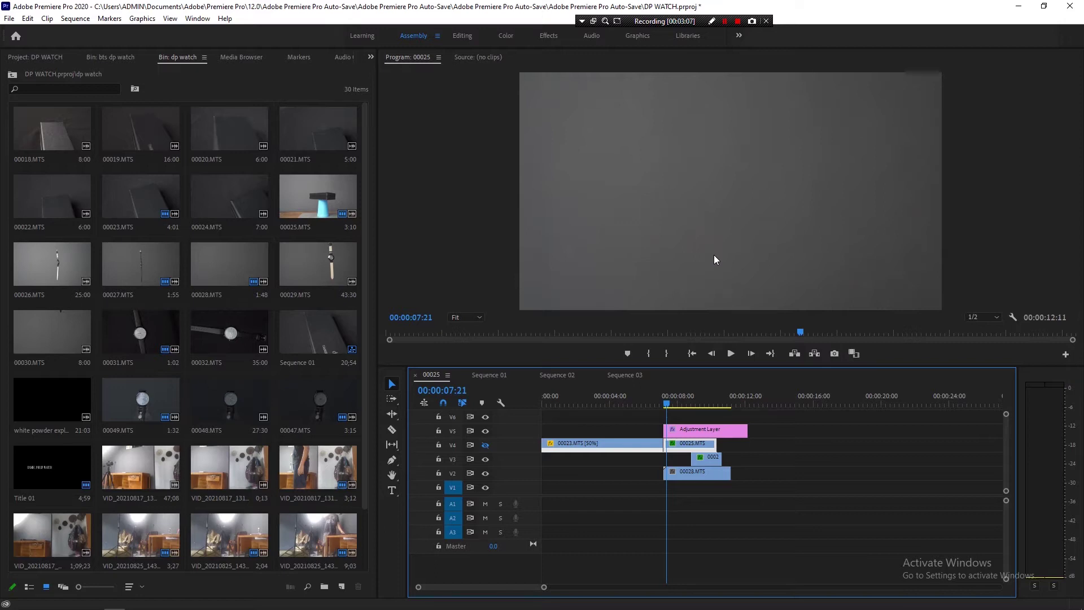
click(485, 445)
click(485, 445)
click(484, 445)
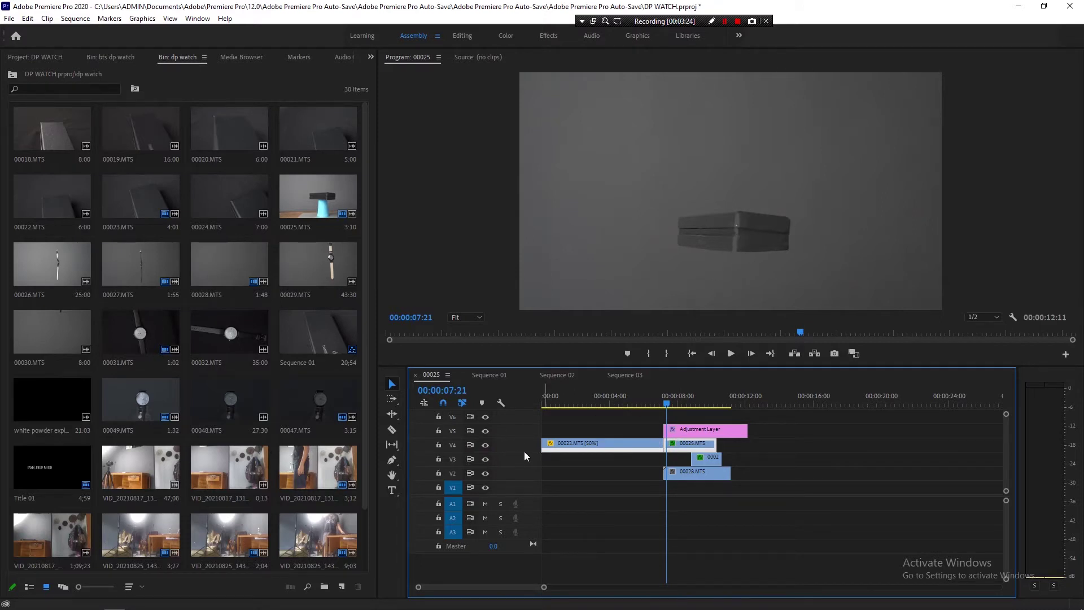
drag(683, 403, 697, 406)
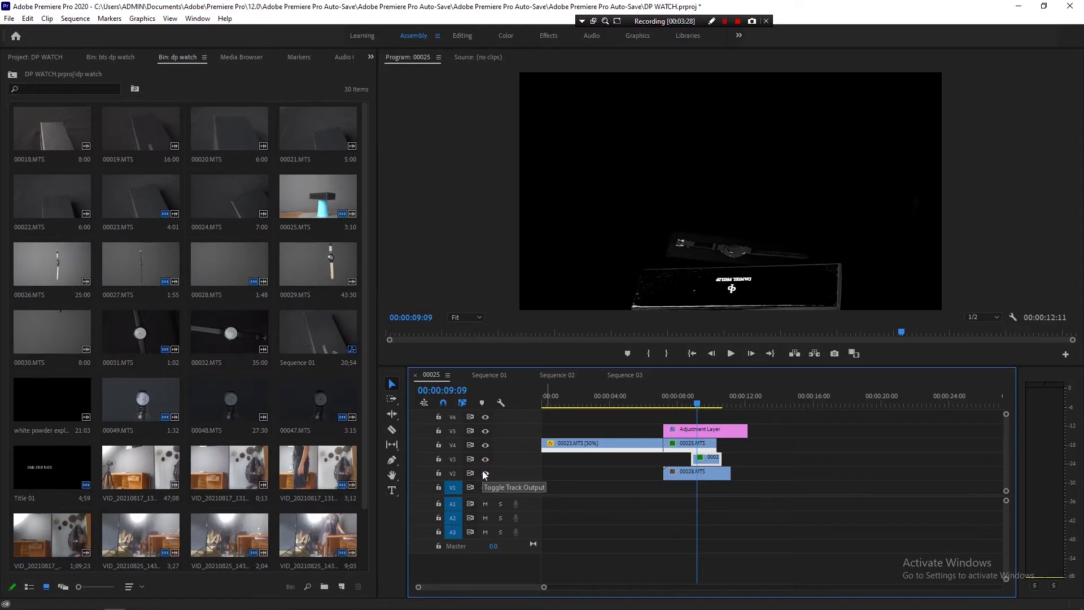
Load timeline clips 00028.MTS and 00027.MTS into the Source monitor.
double_click(698, 470)
double_click(699, 460)
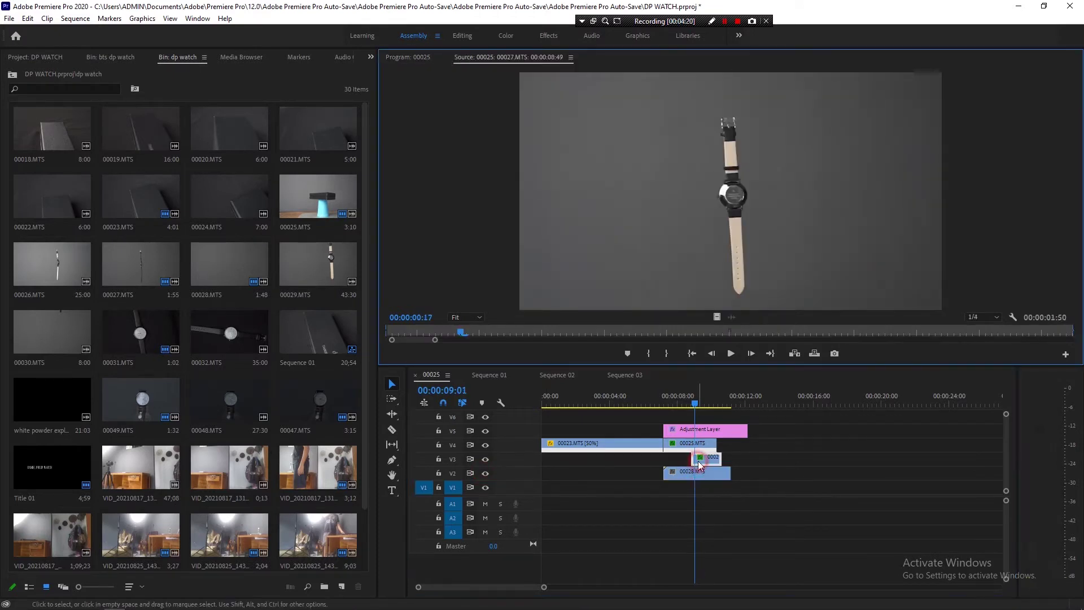
drag(699, 403, 706, 404)
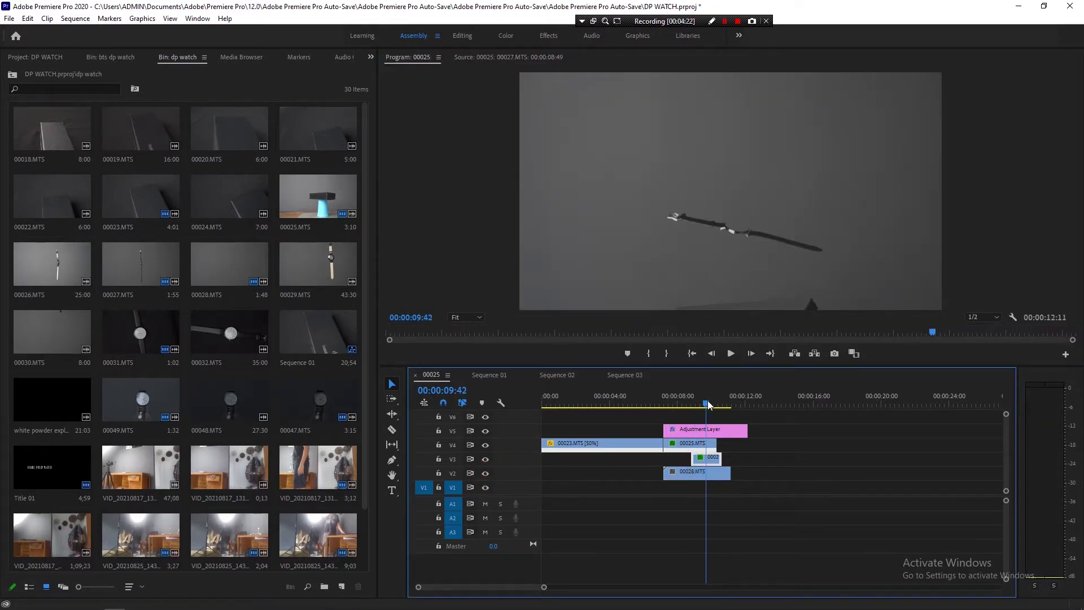
Load the 00025.MTS box-on-blue-cup footage as source and scrub through the raw shot.
double_click(680, 443)
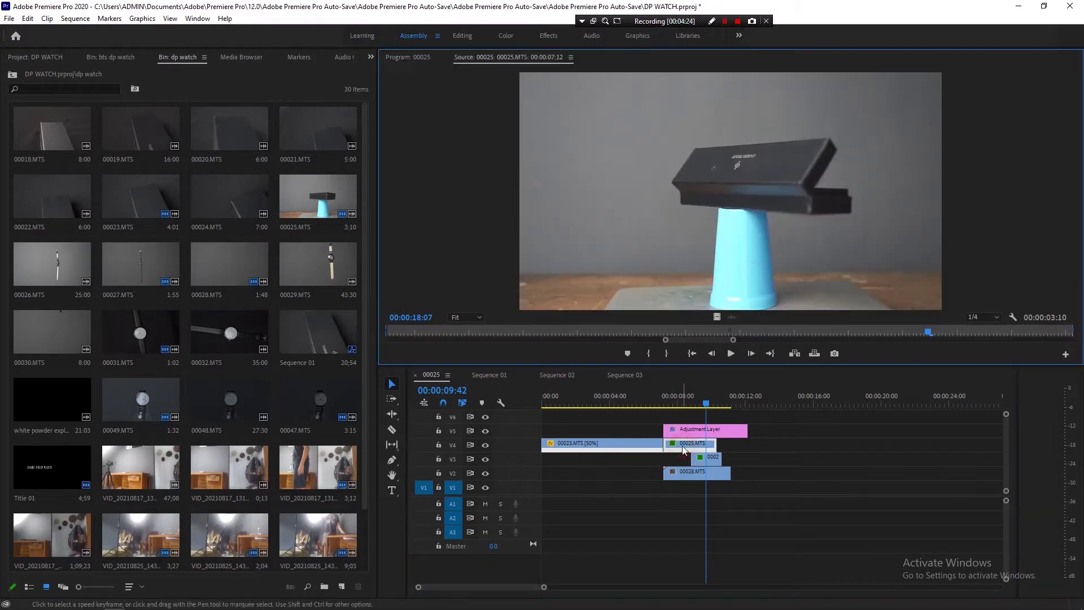
click(706, 397)
drag(690, 401, 700, 402)
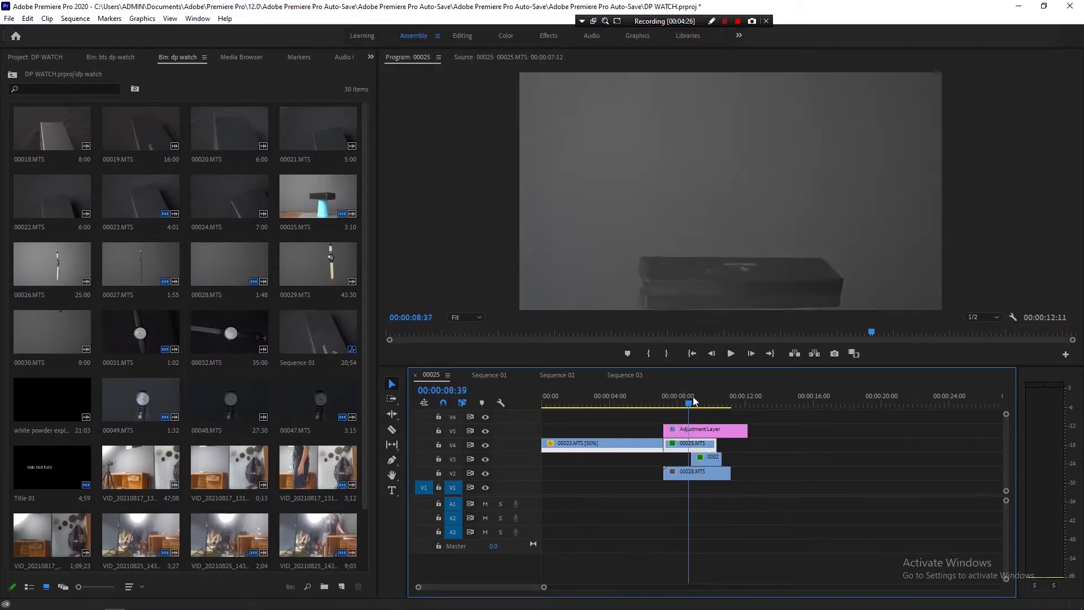
double_click(700, 446)
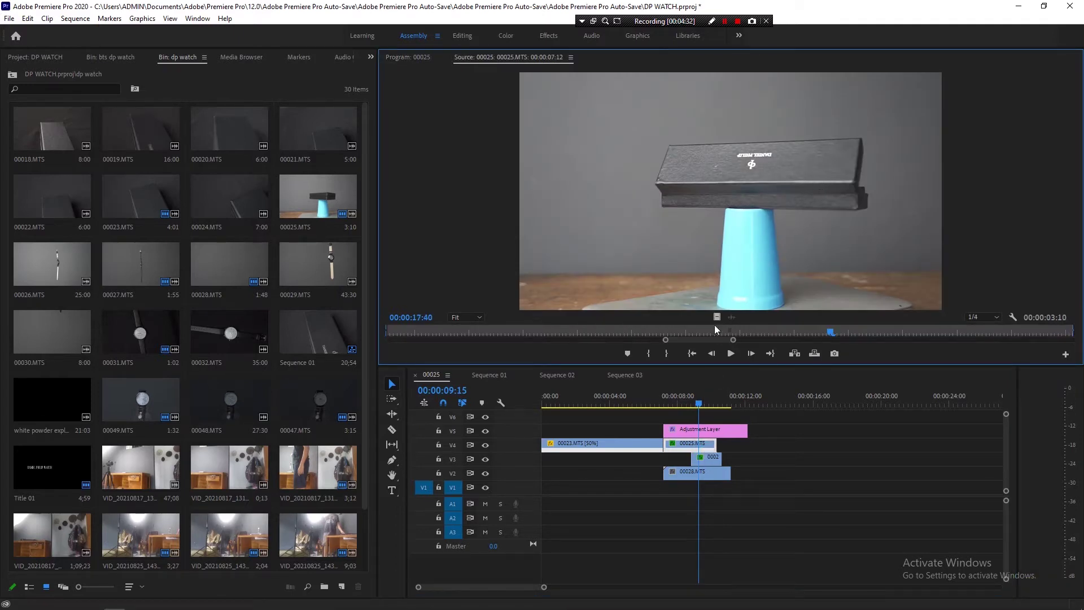
click(704, 402)
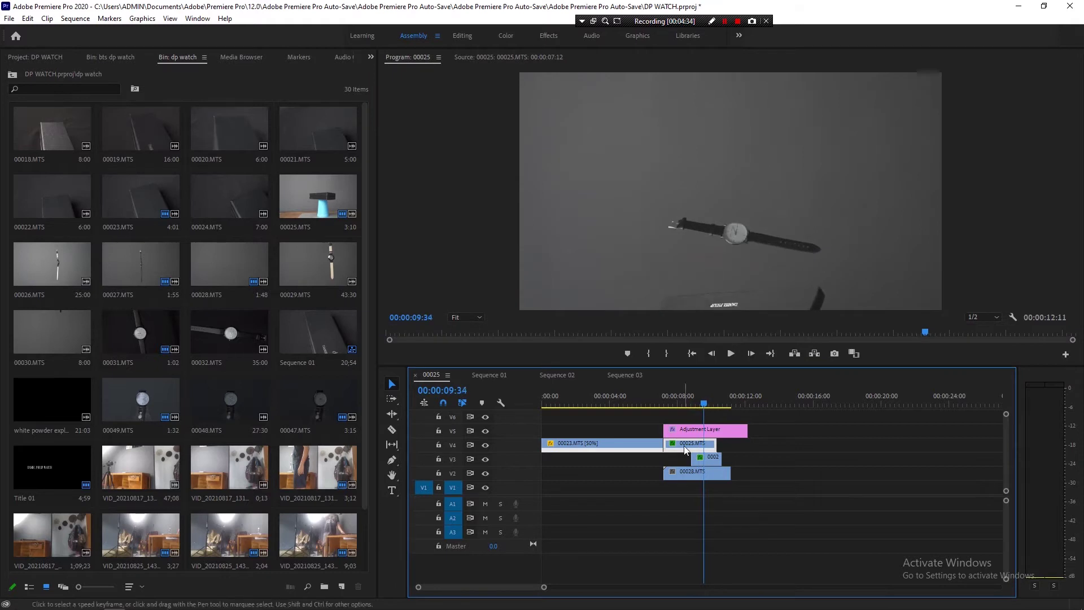
double_click(689, 446)
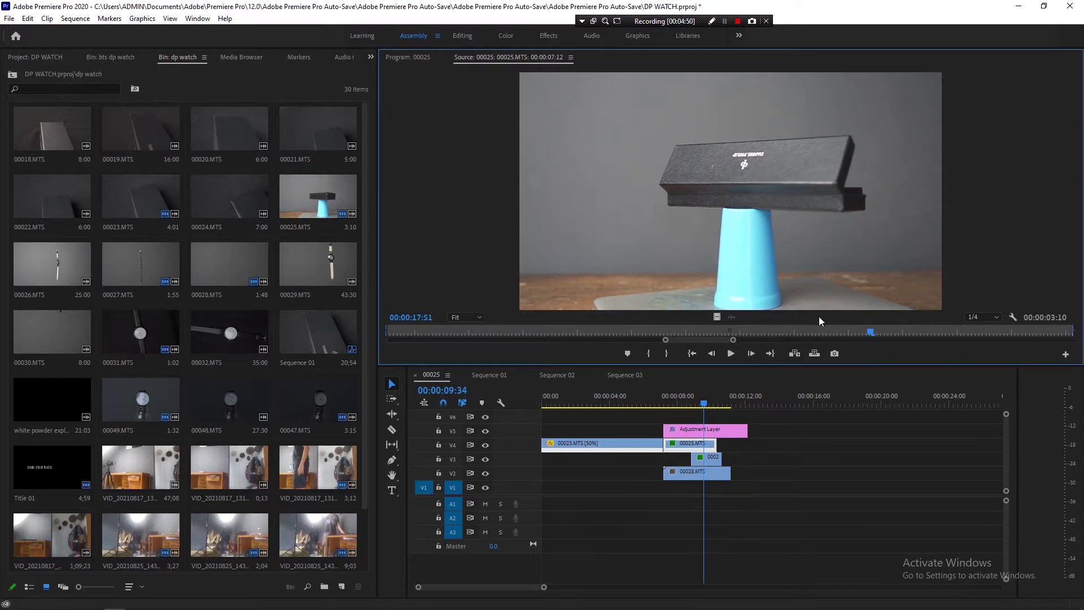
mouse_move(862, 329)
mouse_down()
mouse_move(1014, 348)
mouse_move(855, 332)
mouse_up()
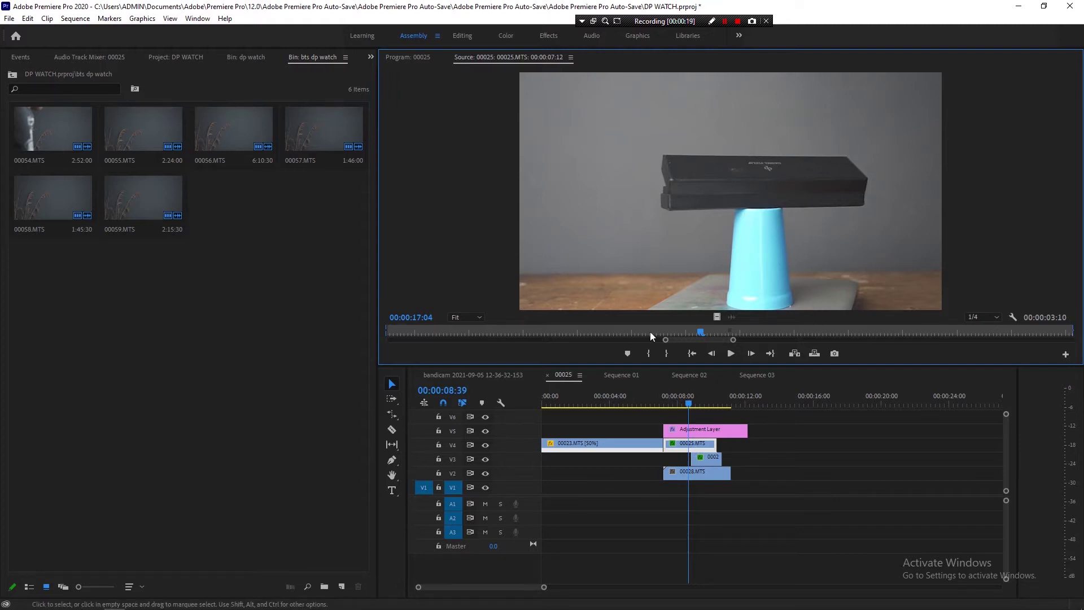
click(369, 57)
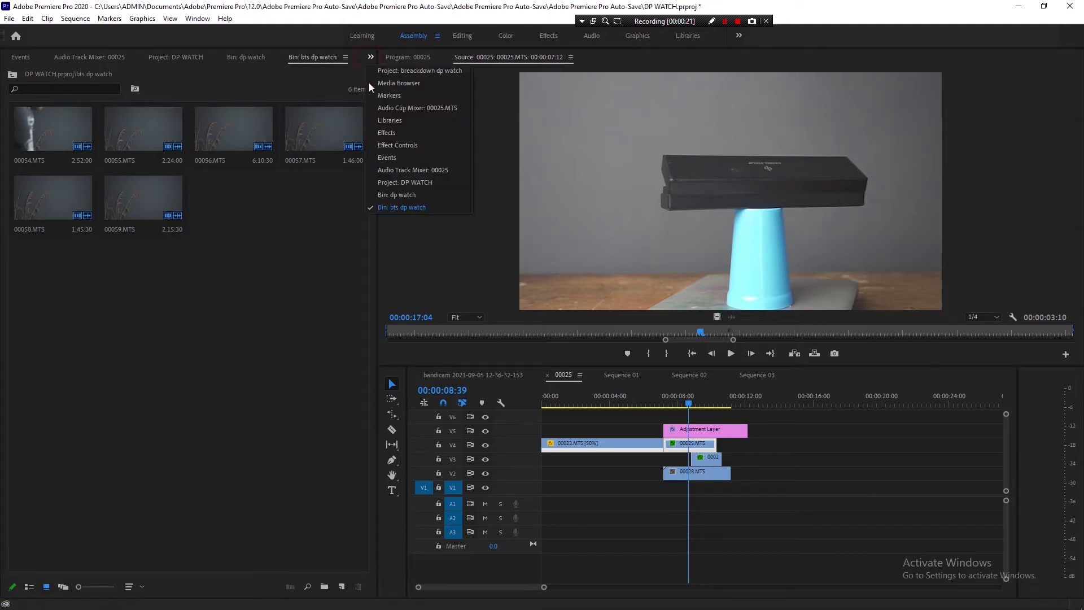
click(405, 145)
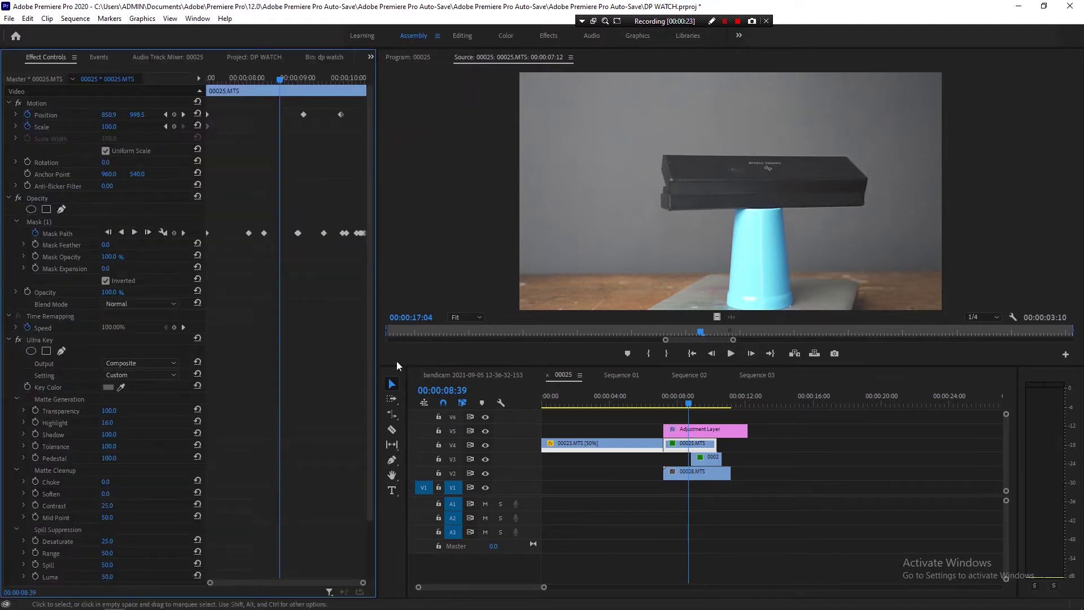
click(37, 224)
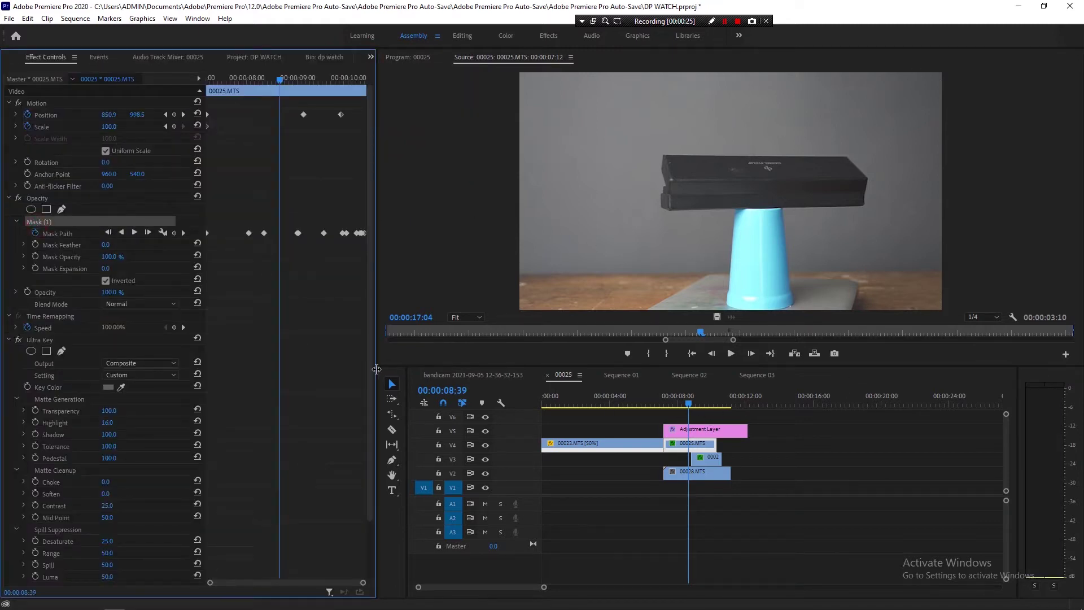
drag(692, 397, 664, 404)
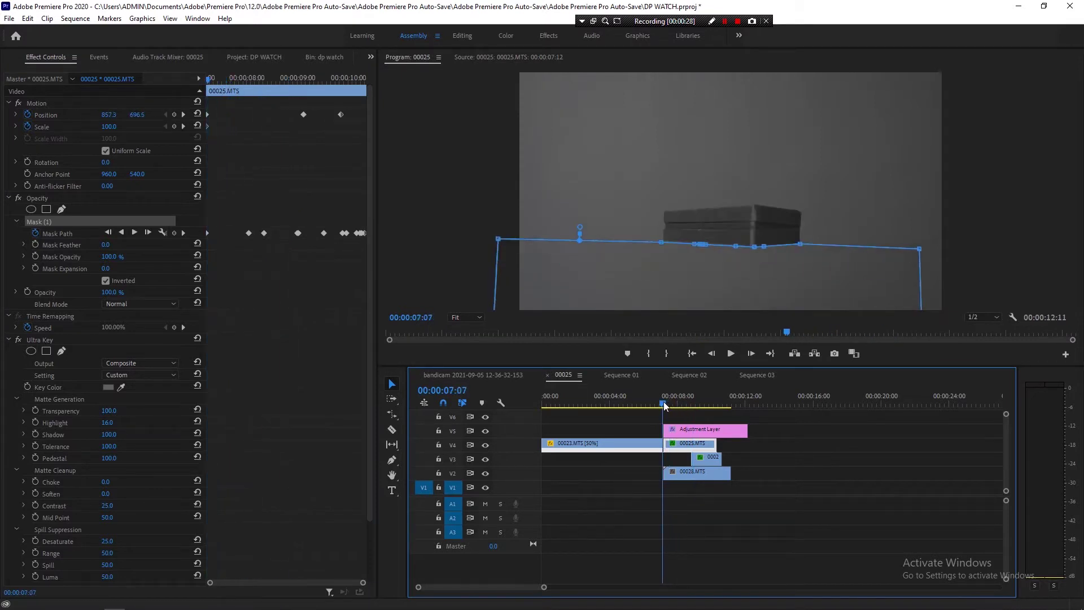
click(666, 404)
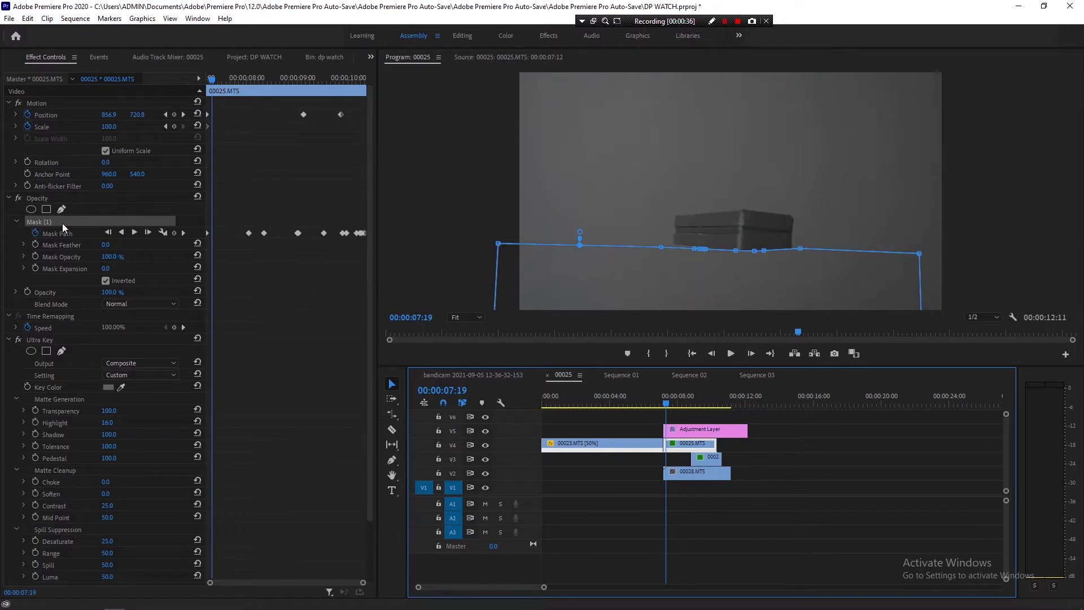
click(18, 341)
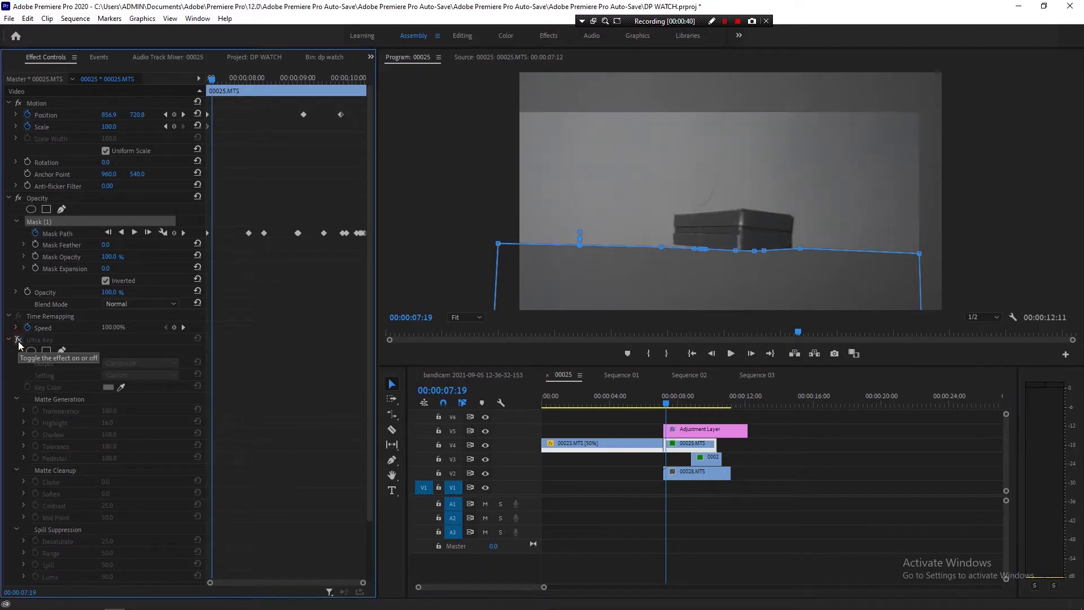
click(18, 341)
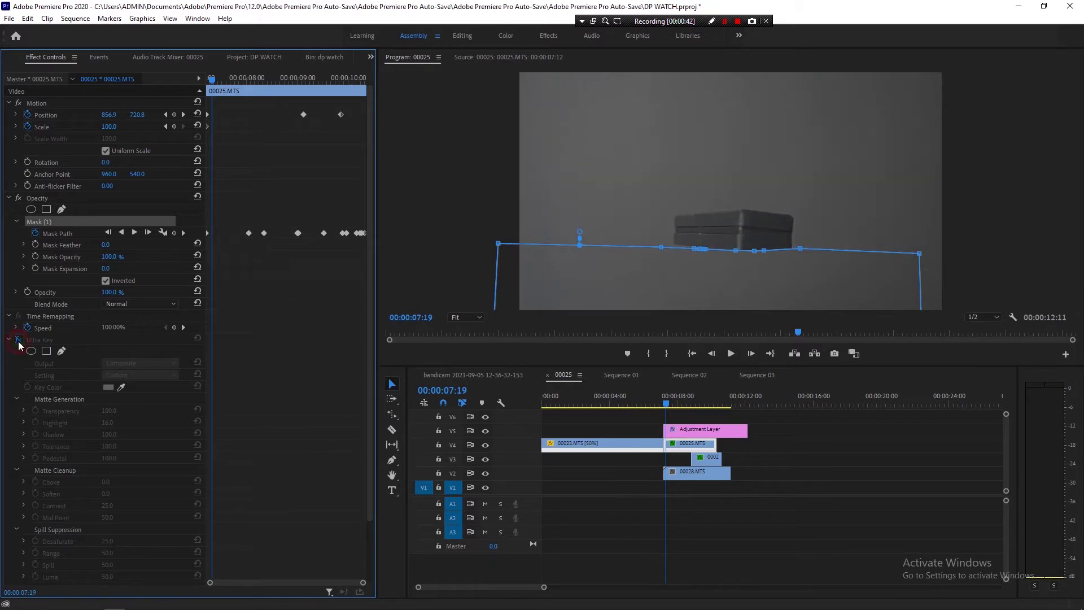
click(19, 340)
click(18, 340)
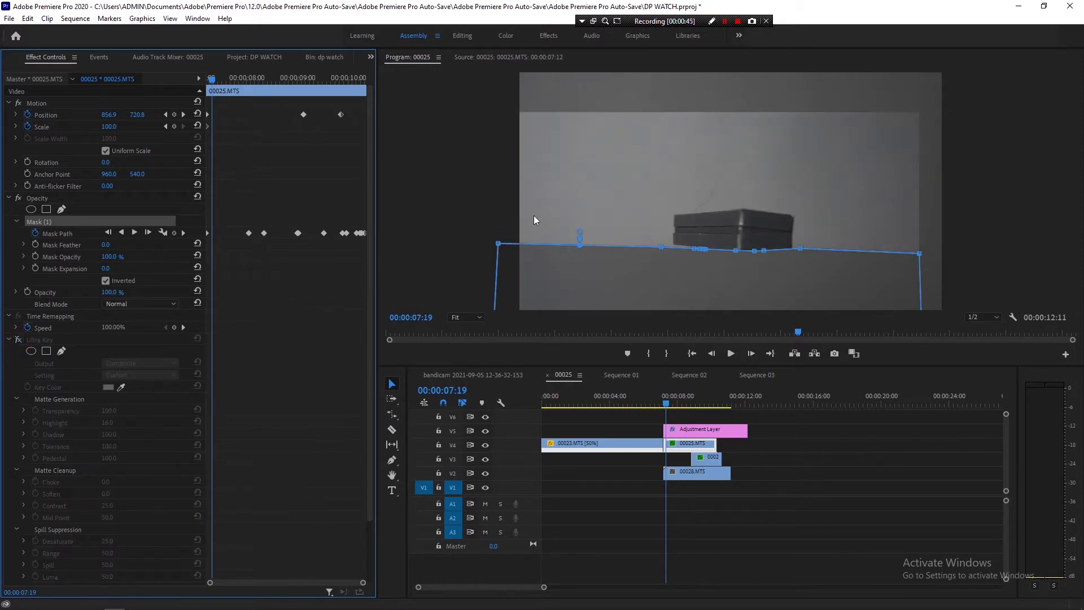
click(667, 404)
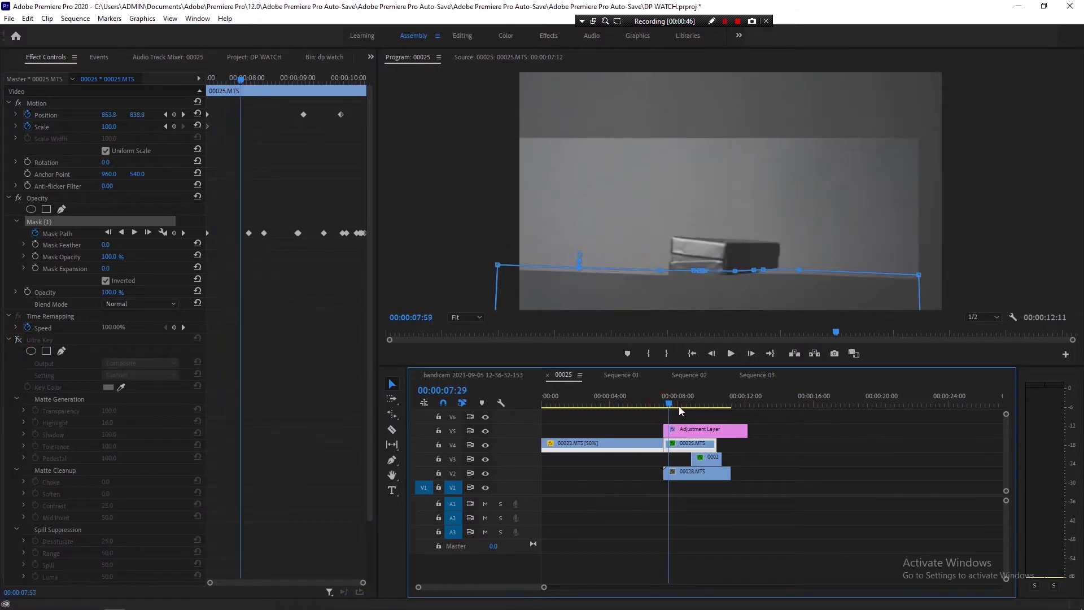
mouse_move(679, 405)
mouse_down()
mouse_move(658, 405)
mouse_move(670, 406)
mouse_up()
click(106, 281)
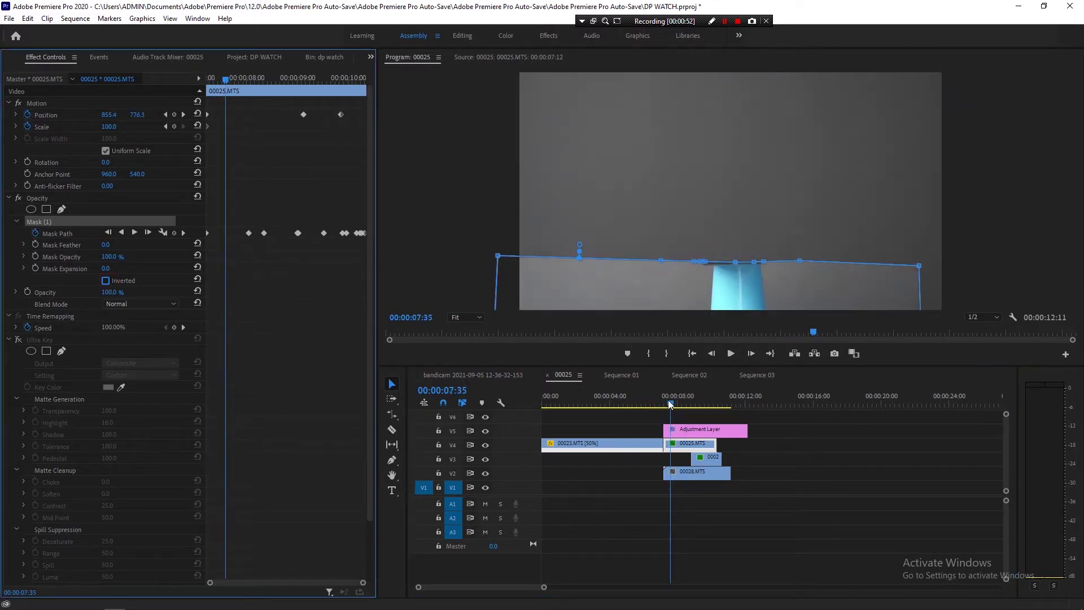
mouse_move(670, 406)
mouse_down()
mouse_move(683, 407)
mouse_move(660, 409)
mouse_move(689, 411)
mouse_move(664, 409)
mouse_up()
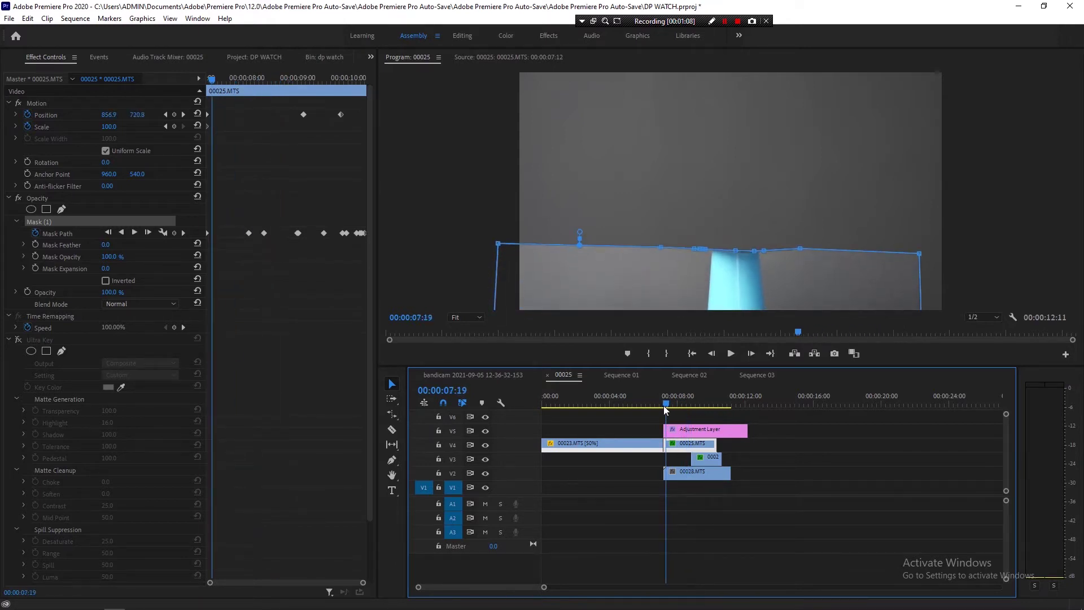
click(107, 281)
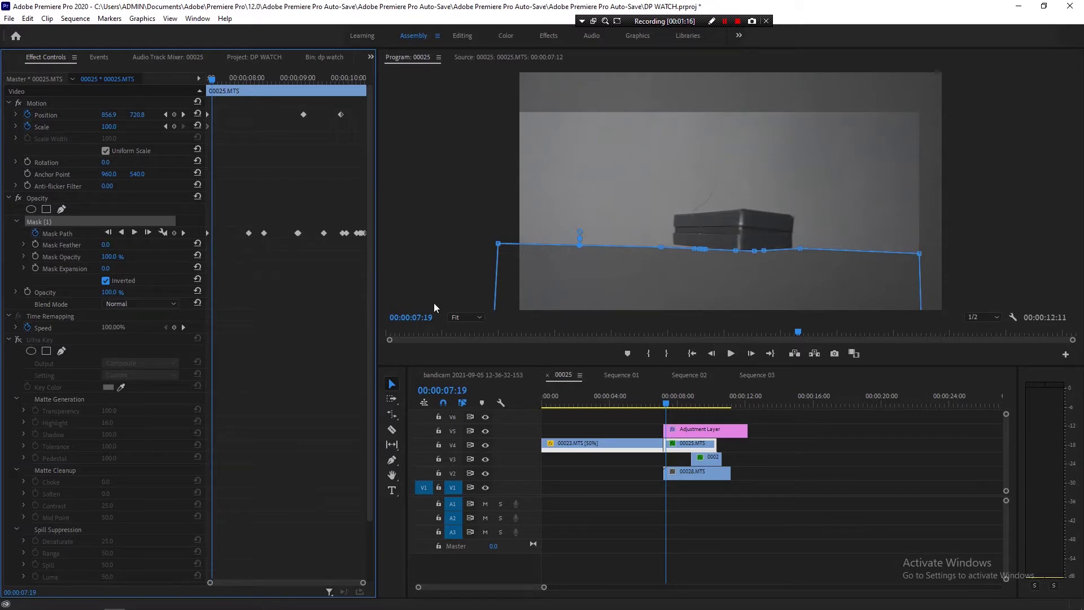
click(18, 340)
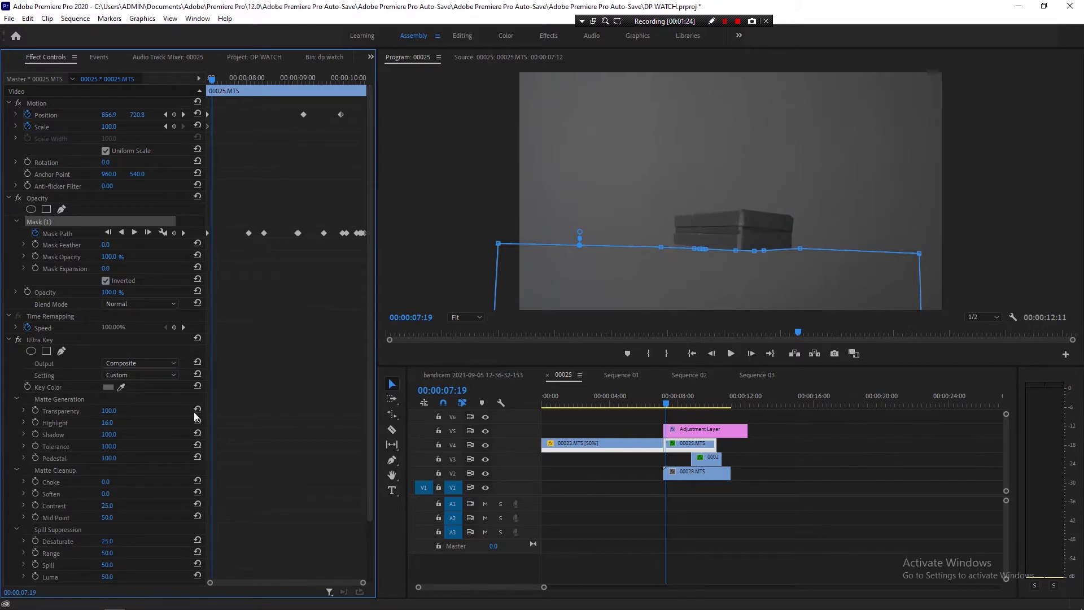
click(679, 477)
click(679, 477)
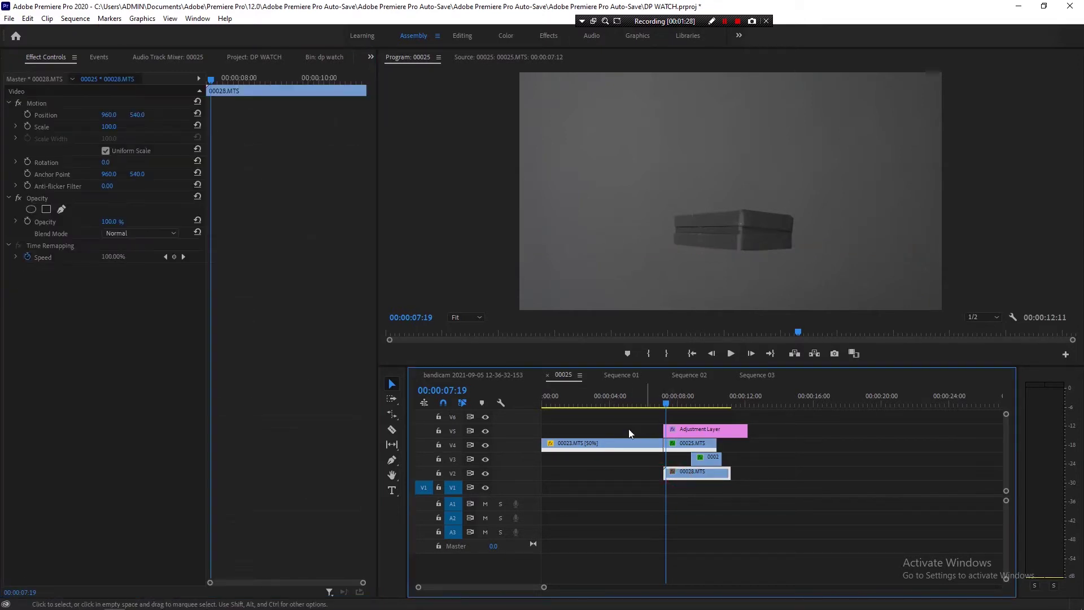
double_click(684, 473)
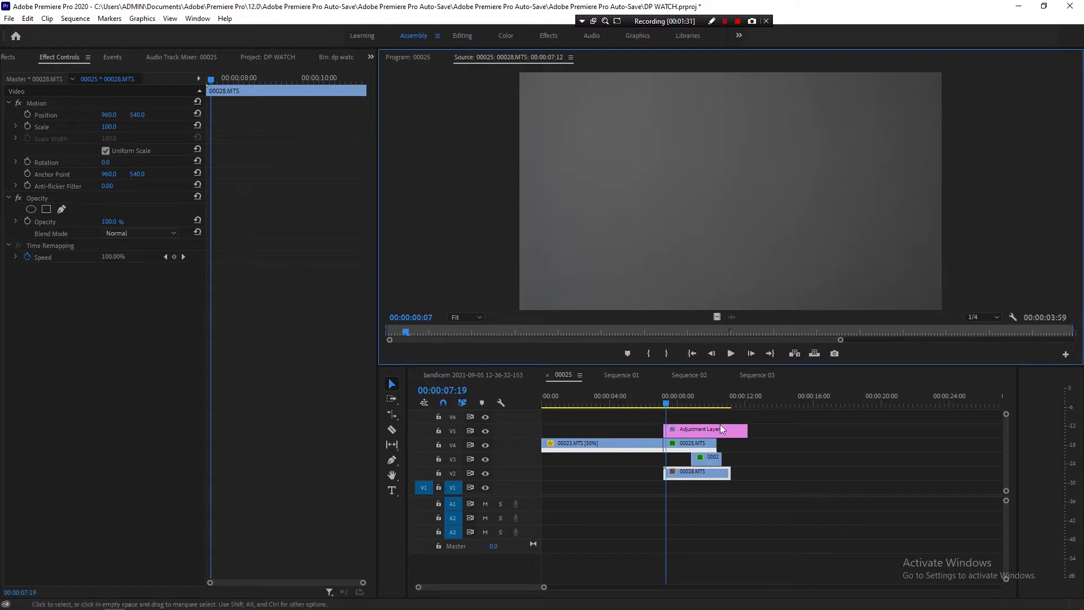
double_click(695, 443)
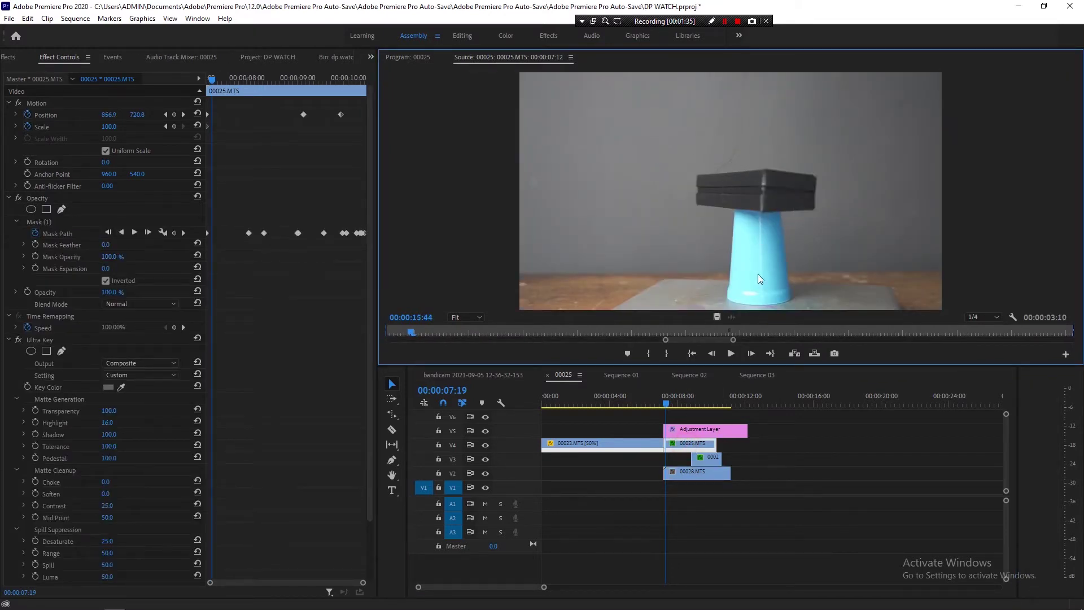
click(677, 402)
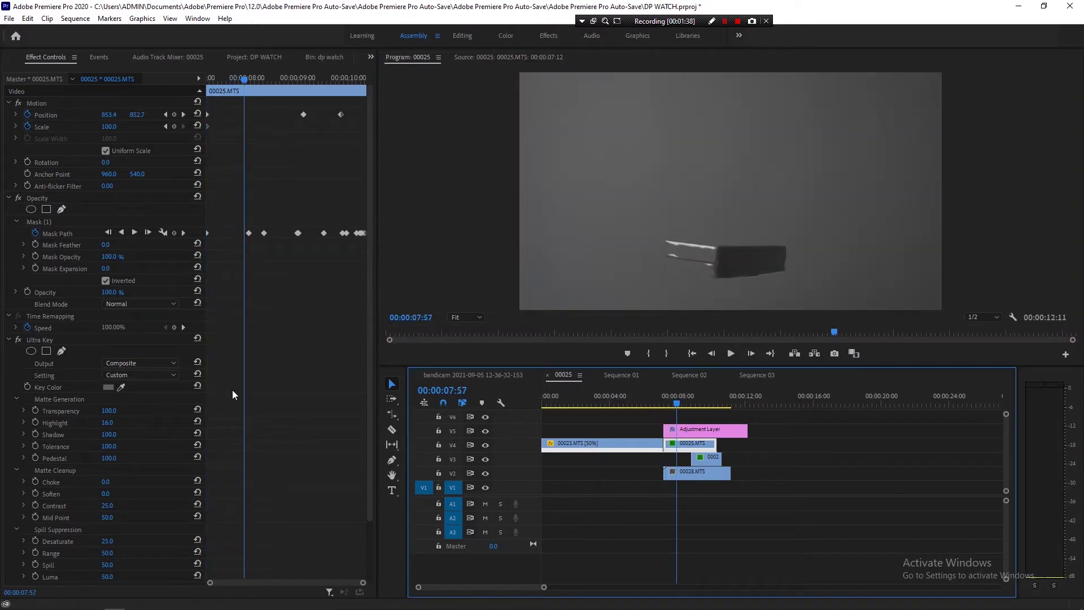
scroll(253, 414, down, 3)
scroll(252, 415, down, 1)
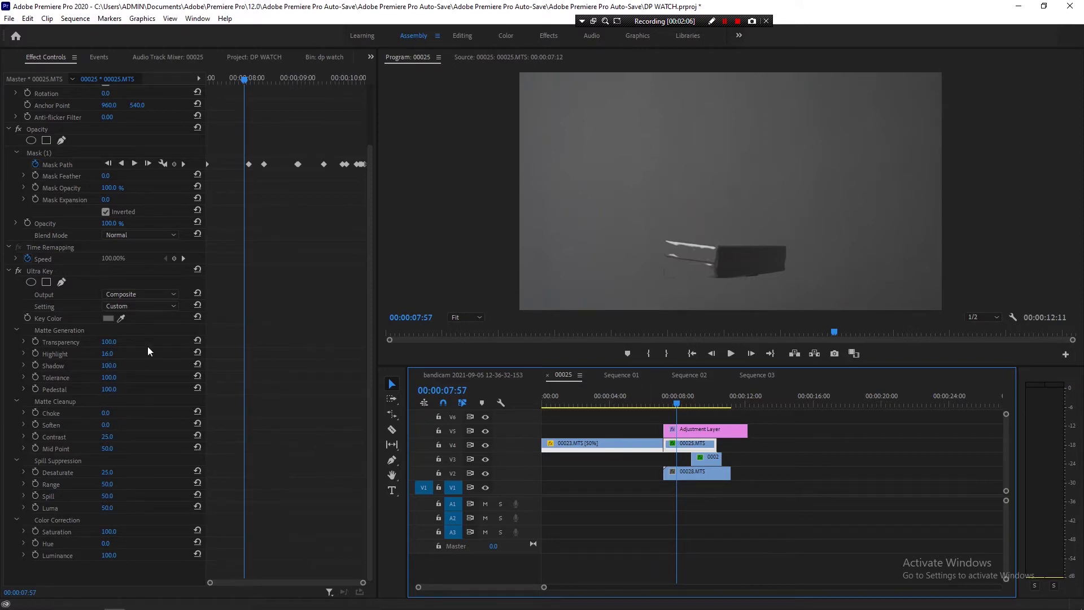
drag(109, 341, 106, 342)
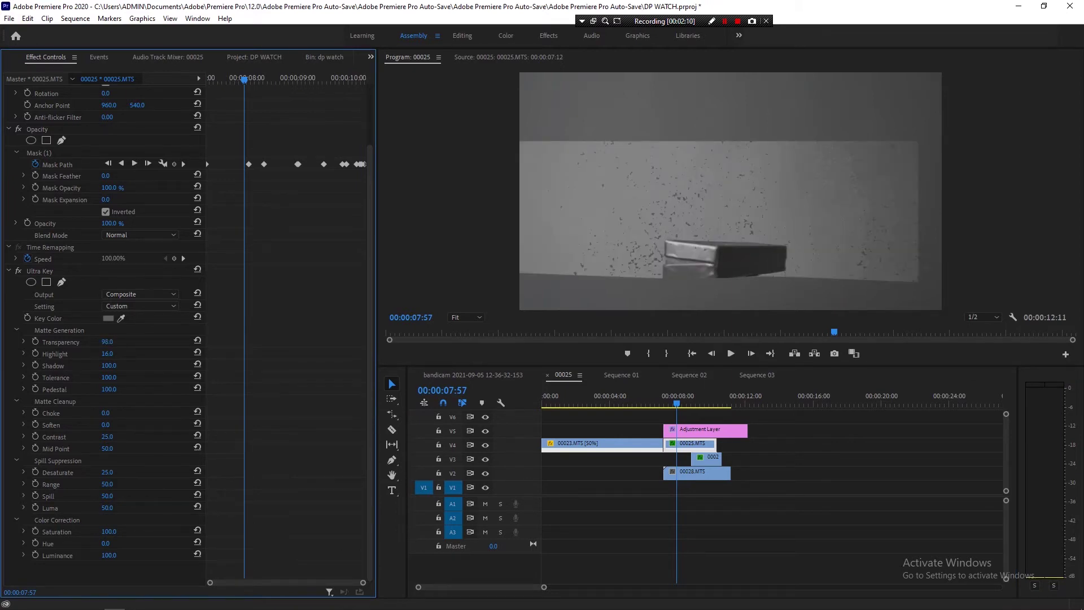
drag(107, 342, 109, 342)
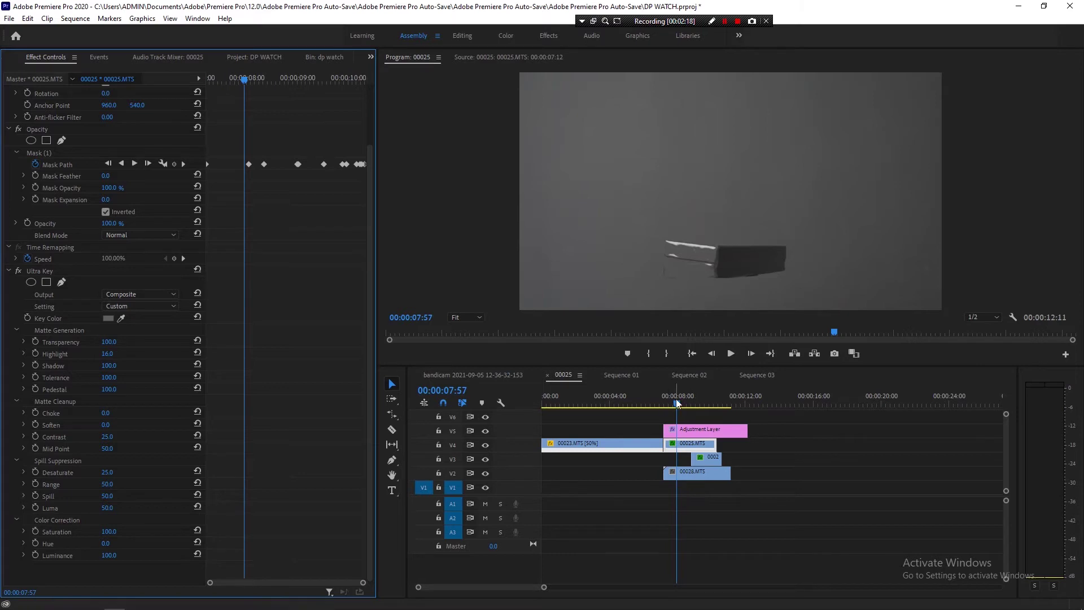
drag(676, 400, 693, 403)
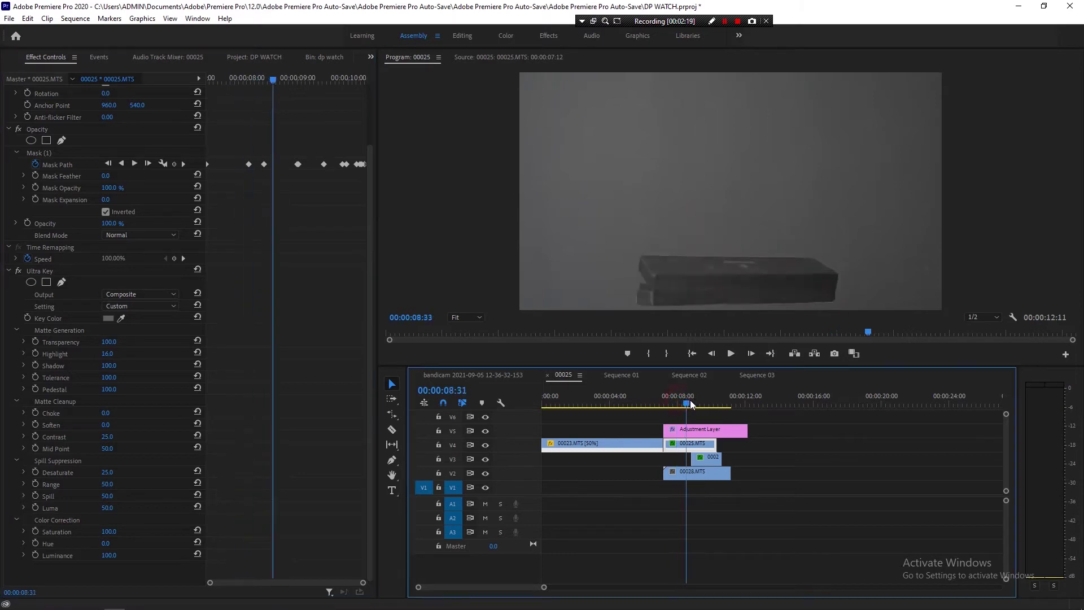
Disable Ultra Key on 00025.MTS and show the Mask (1) outline, scrubbing back to 00:00:07:29.
click(18, 271)
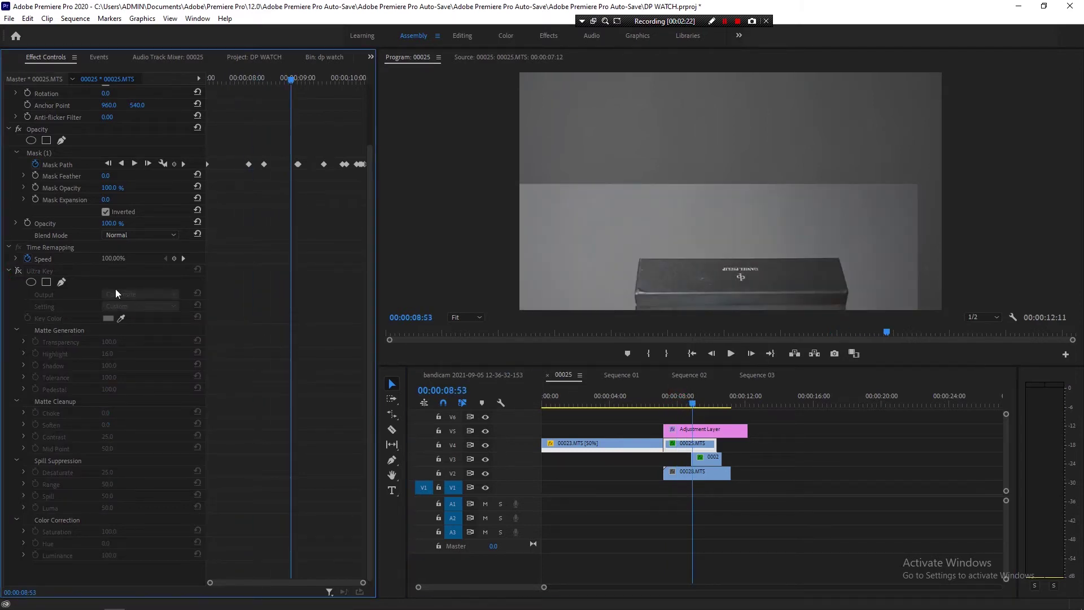
drag(679, 401, 690, 402)
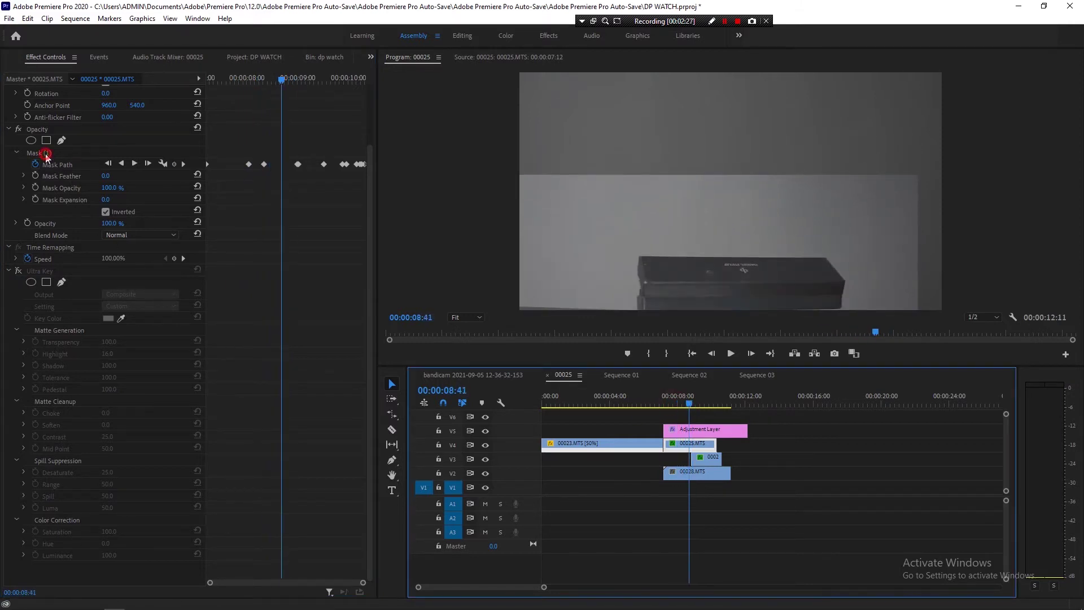
click(45, 154)
click(677, 399)
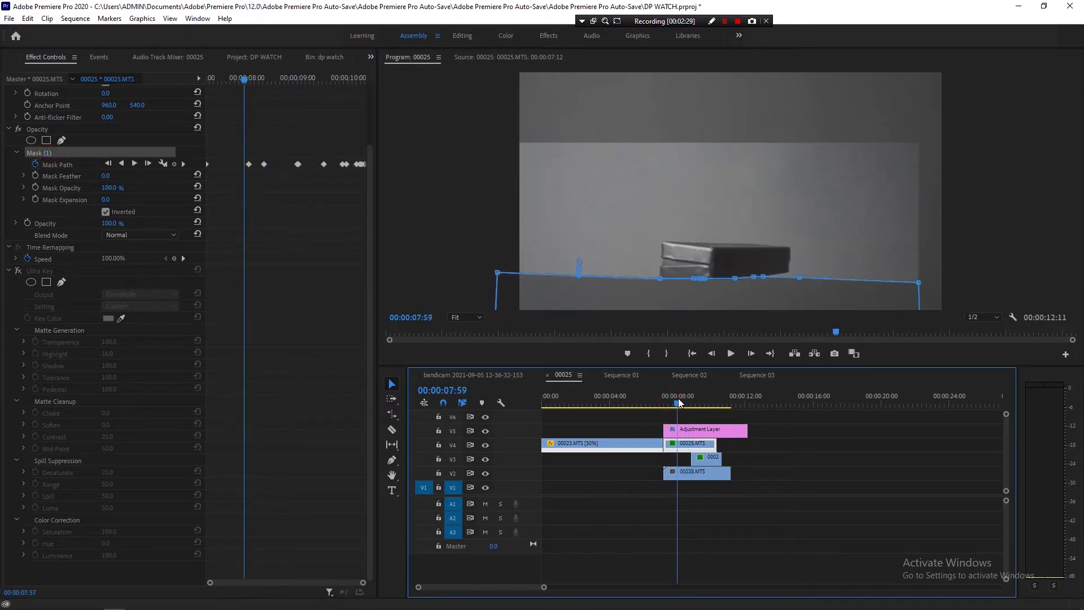
click(655, 185)
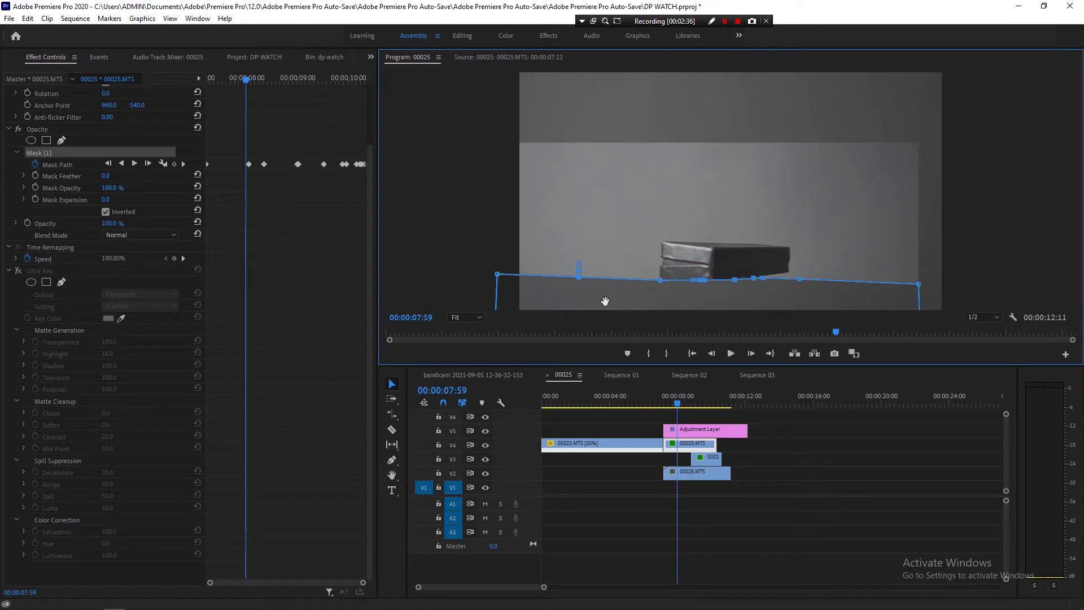
drag(679, 399, 667, 394)
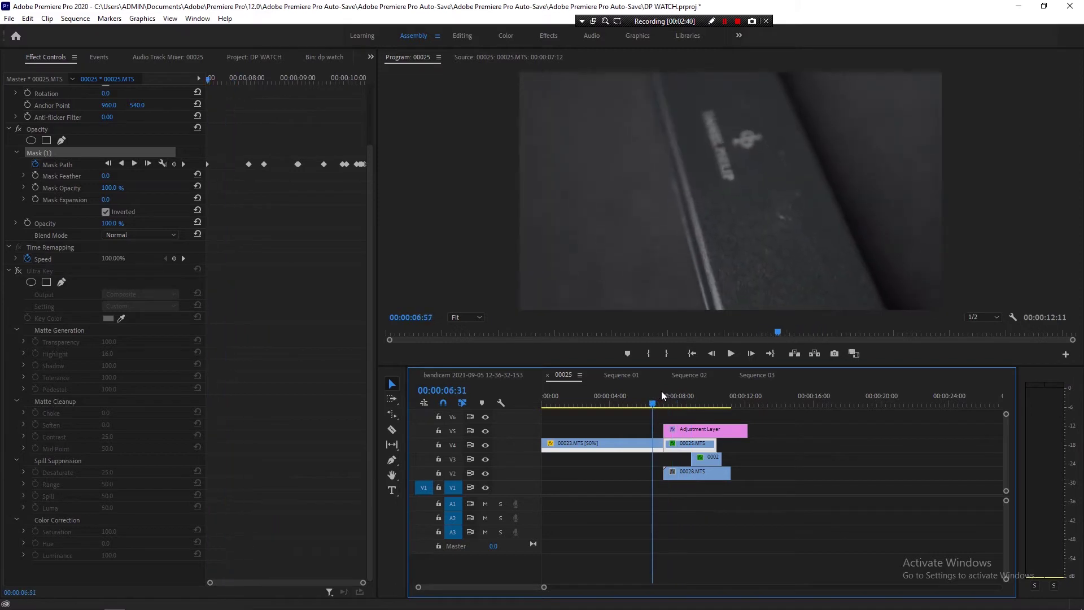
click(668, 395)
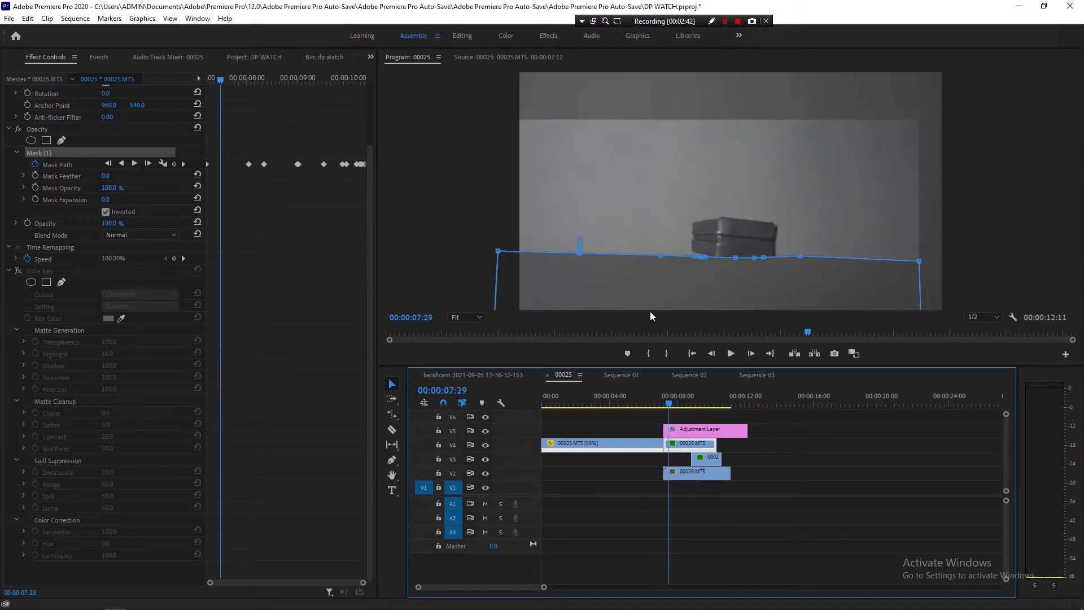
Un-invert Mask (1) to reveal the stand, then invert it again to hide it.
click(105, 212)
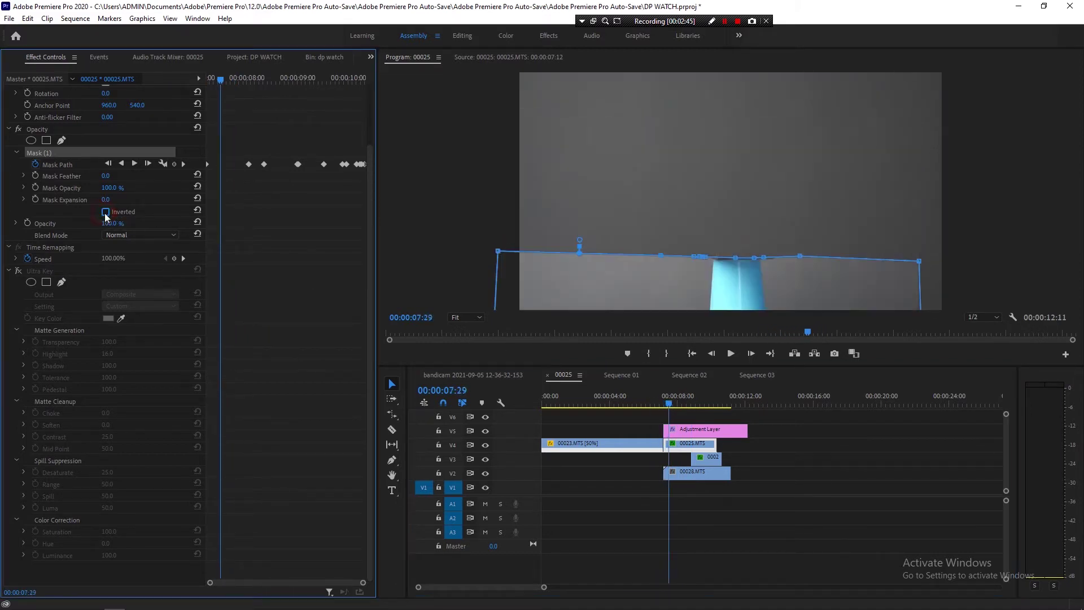
drag(682, 398, 672, 399)
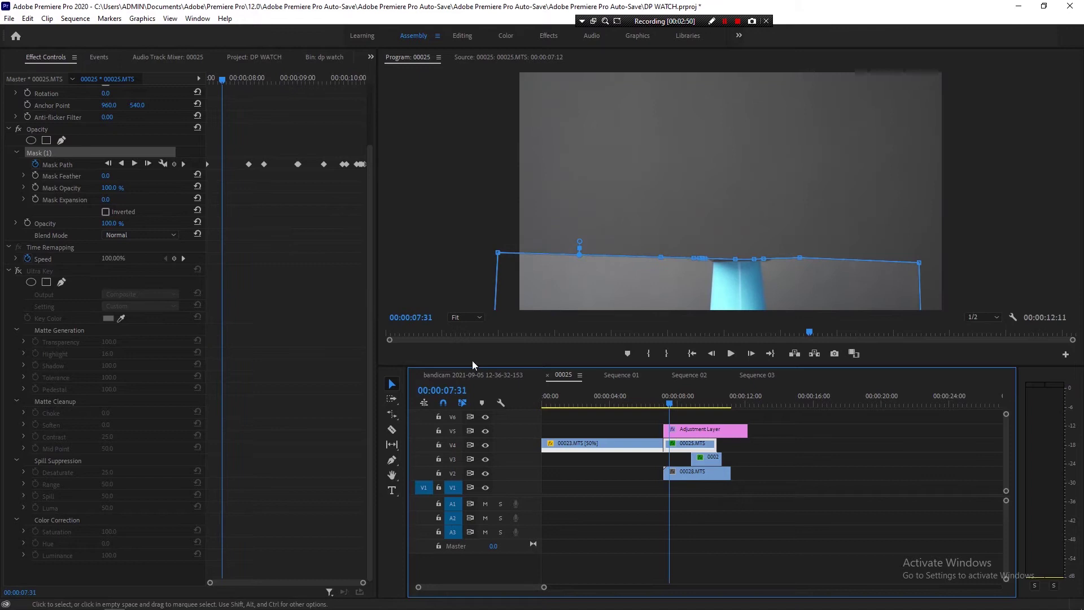
click(105, 212)
click(679, 401)
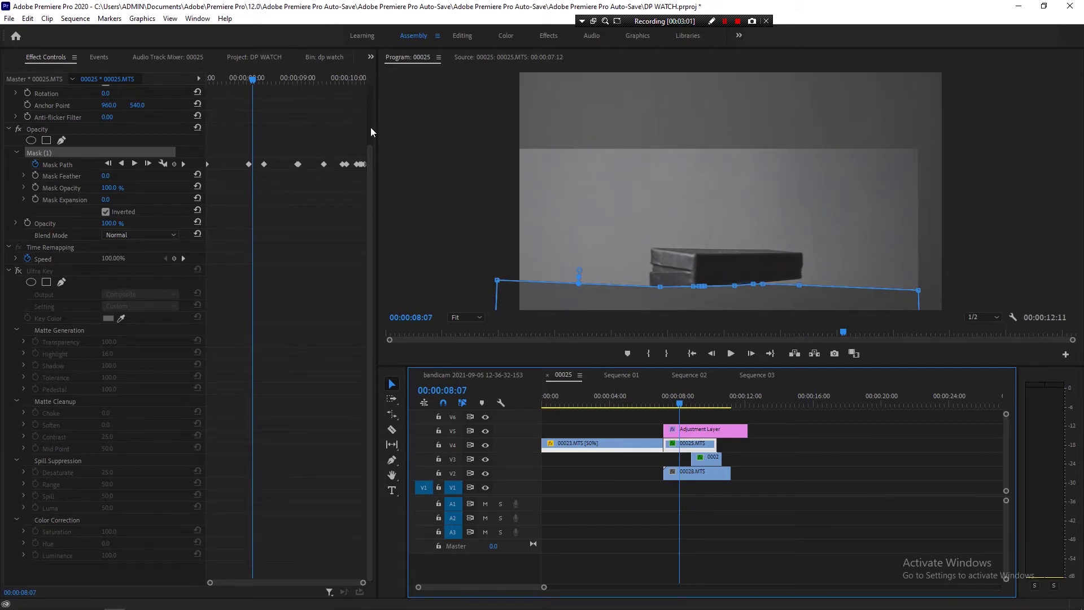
scroll(371, 132, up, 3)
mouse_move(252, 79)
mouse_down()
mouse_move(209, 79)
mouse_move(224, 81)
mouse_up()
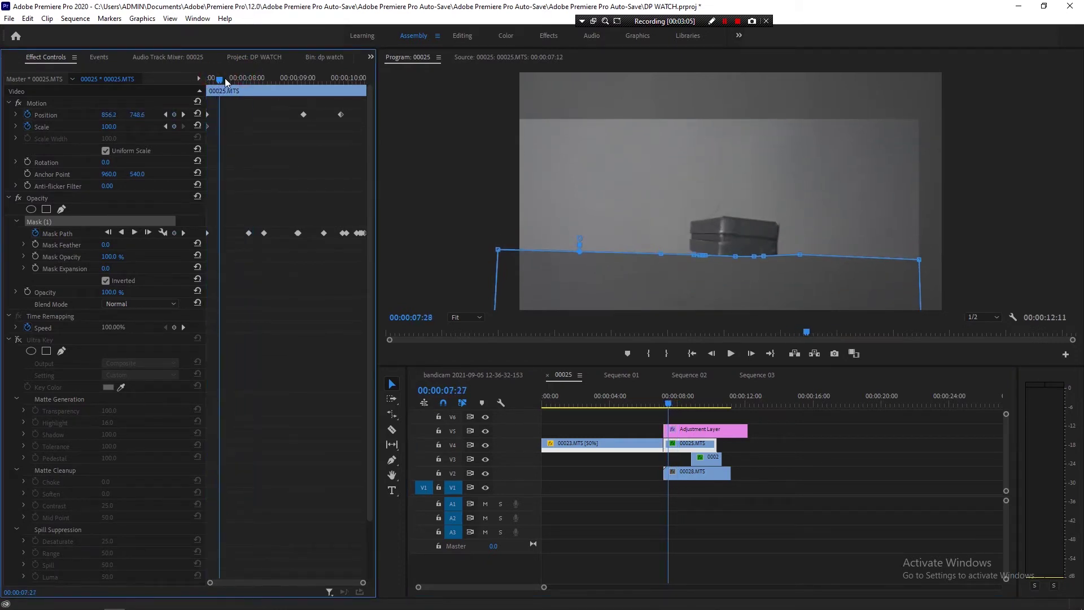
Show the 00025.MTS Motion transform box and watch its Position animation from 07:45 to 09:36.
click(678, 197)
click(73, 104)
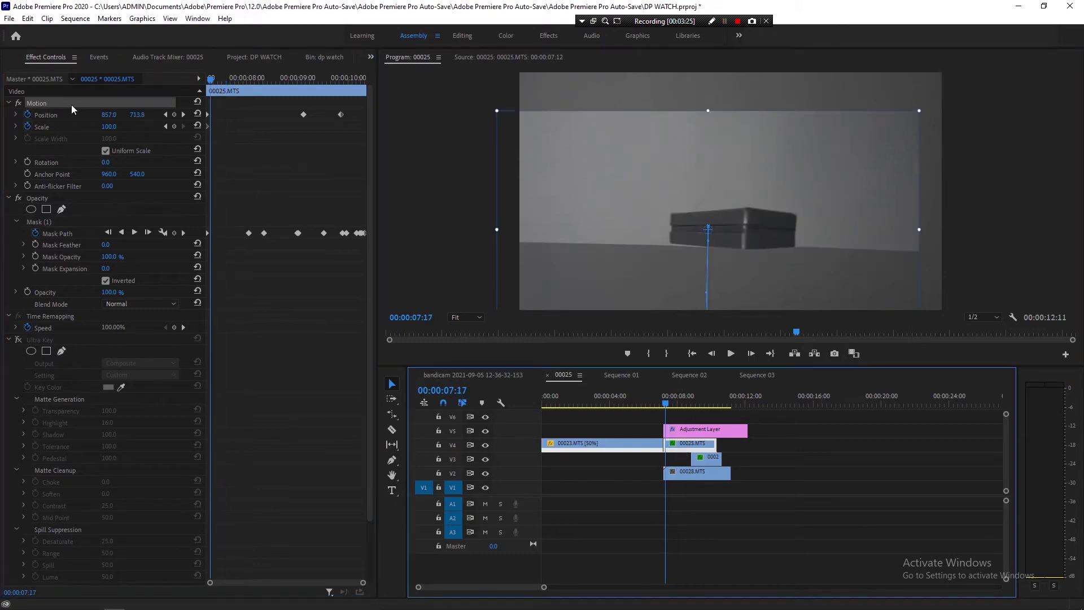
click(36, 113)
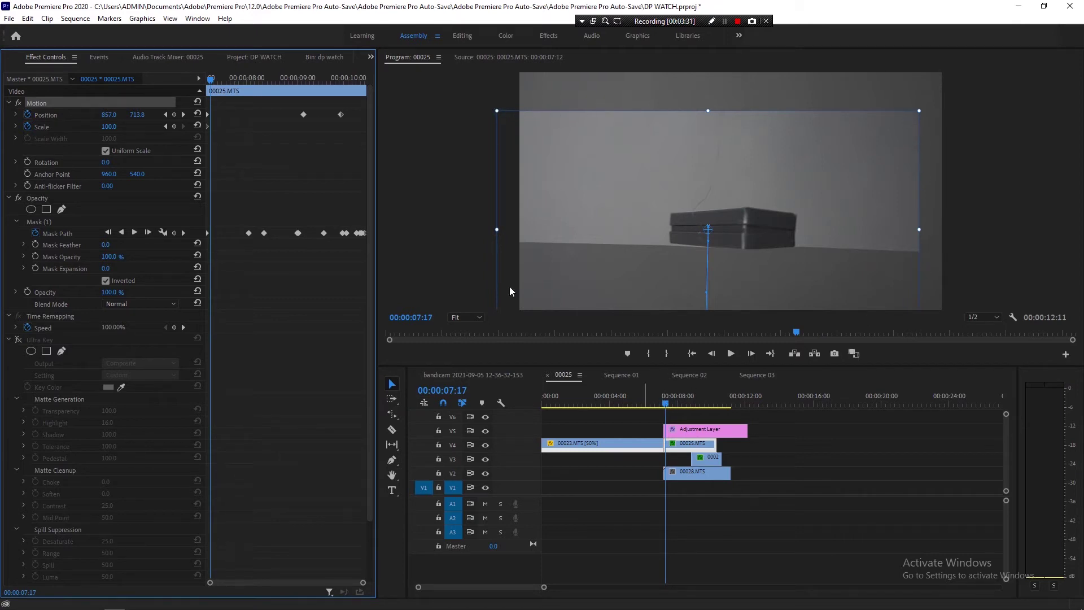
click(677, 400)
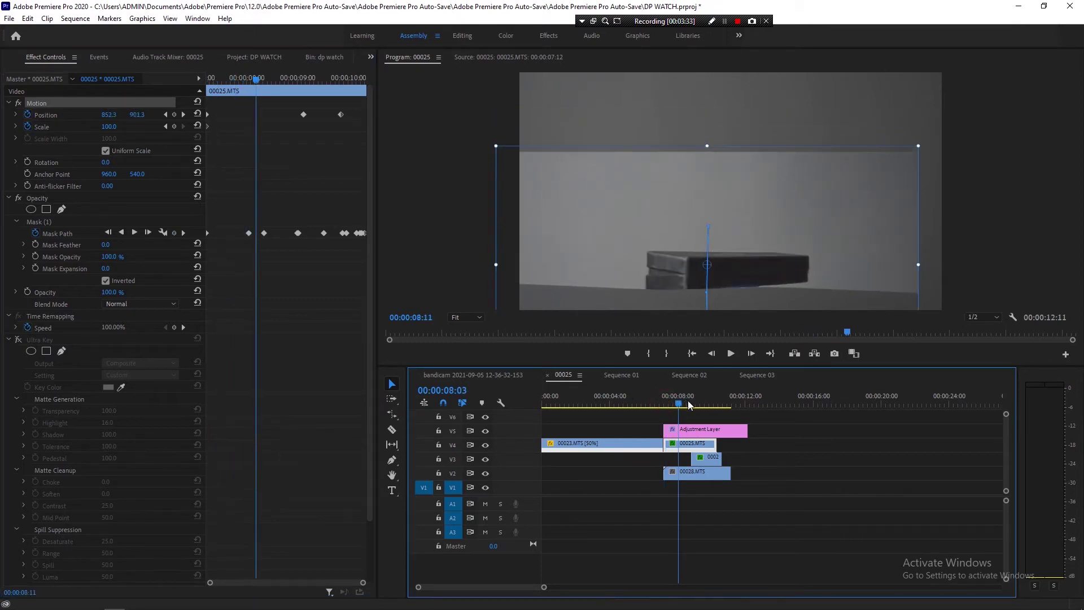
drag(696, 400, 666, 406)
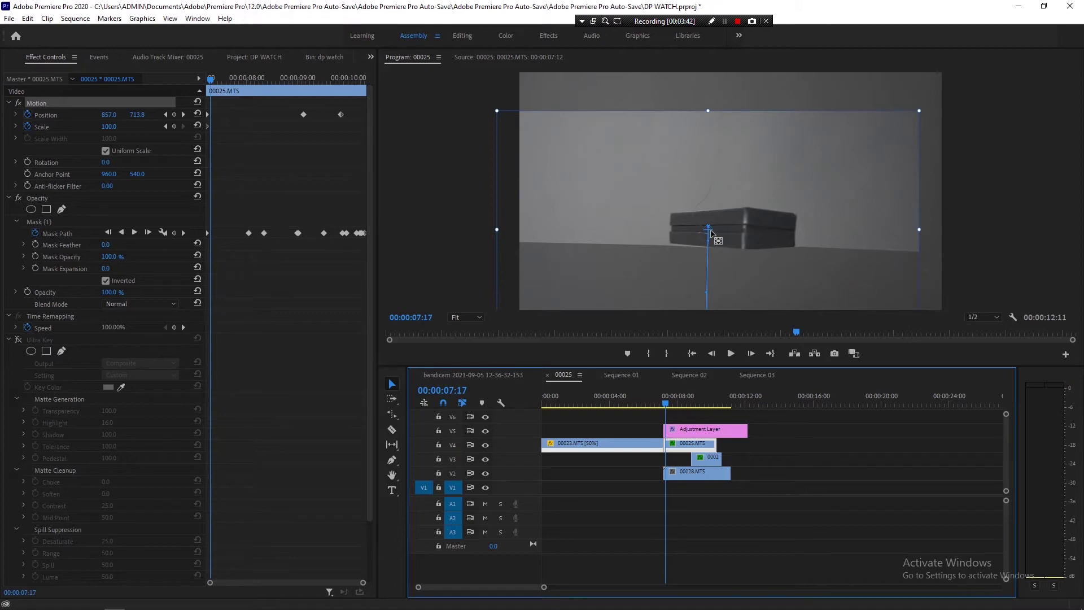
click(673, 403)
drag(690, 403, 704, 403)
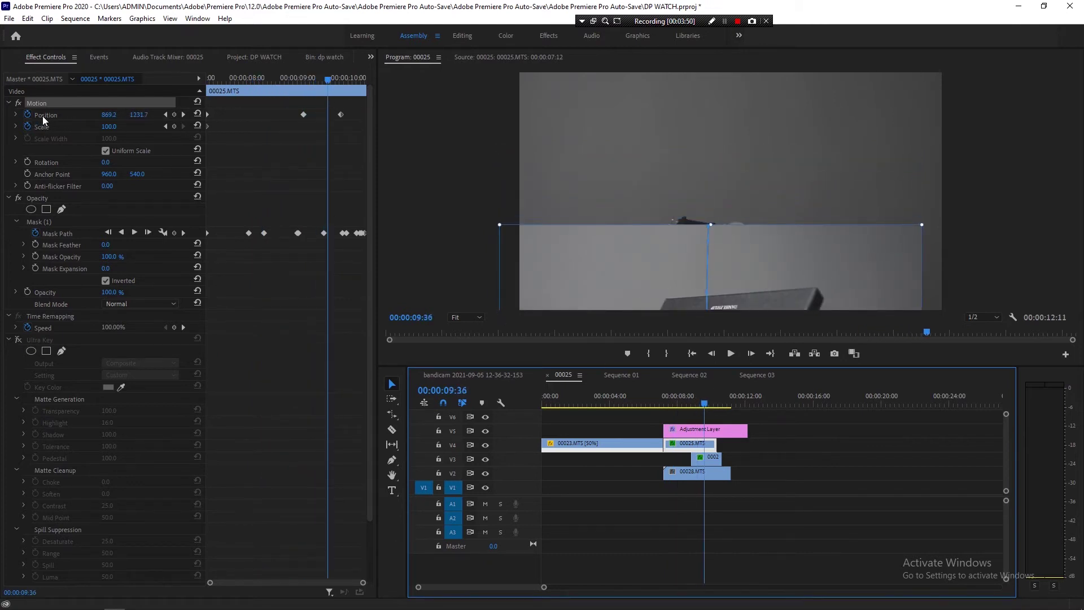
Scrub the Position keyframes in Effect Controls, then re-enable Ultra Key around 09:46.
mouse_move(287, 79)
mouse_down()
mouse_move(223, 92)
mouse_move(342, 114)
mouse_up()
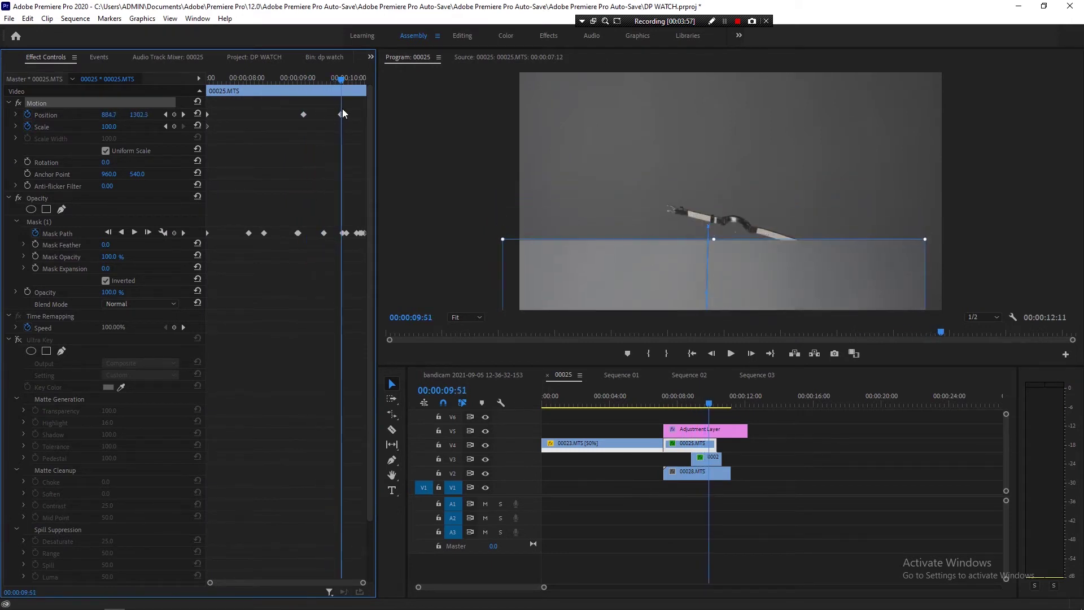
drag(342, 113, 314, 112)
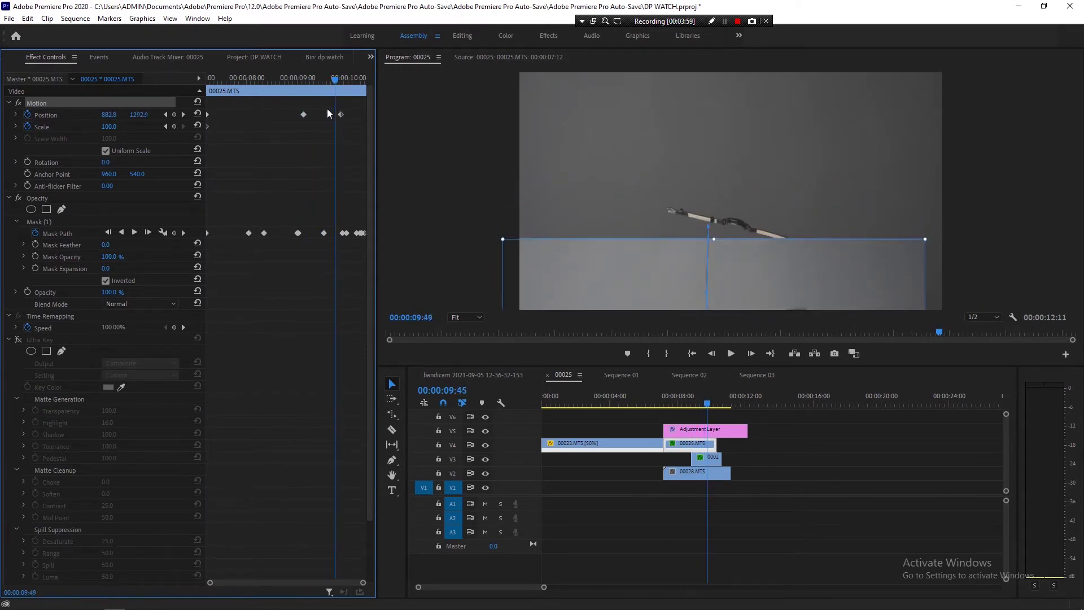
click(19, 339)
drag(681, 403, 709, 403)
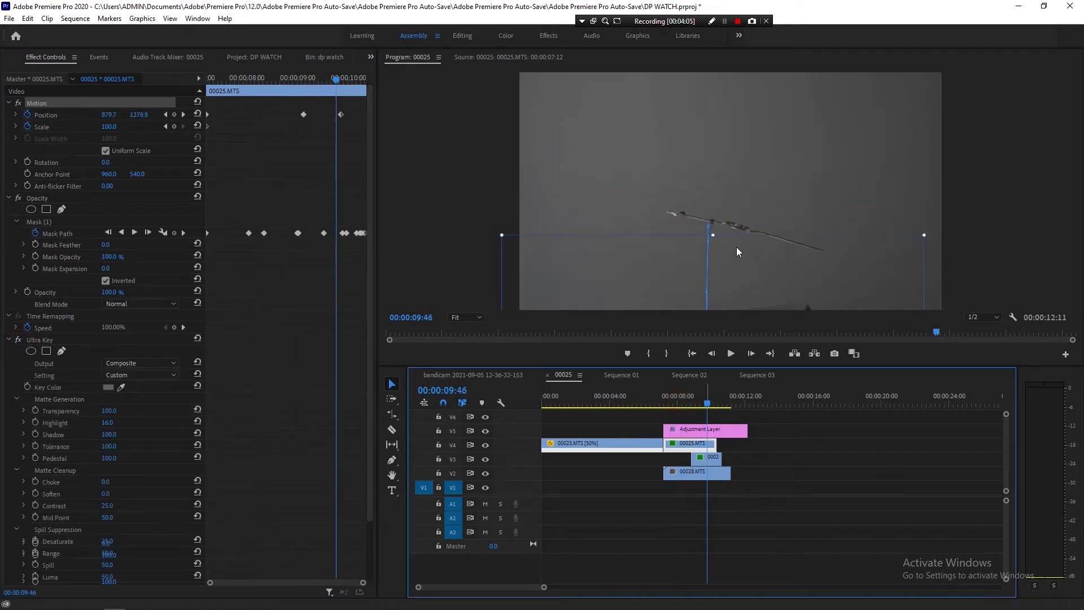
Select 00027.MTS on V3, disable Ultra Key and show its mask outline between 08:51 and 09:42.
click(712, 458)
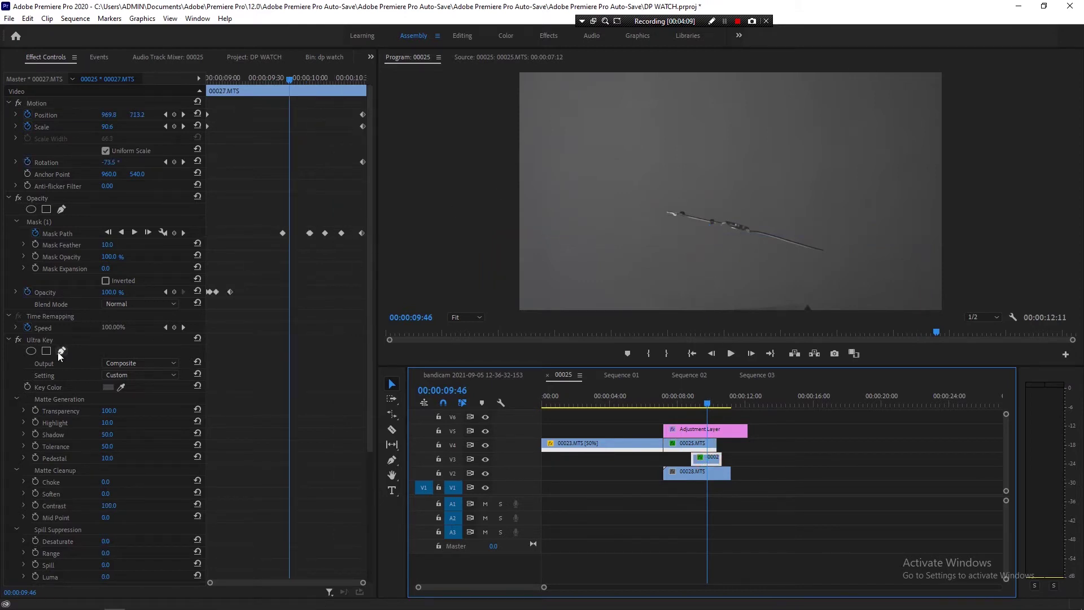
click(10, 341)
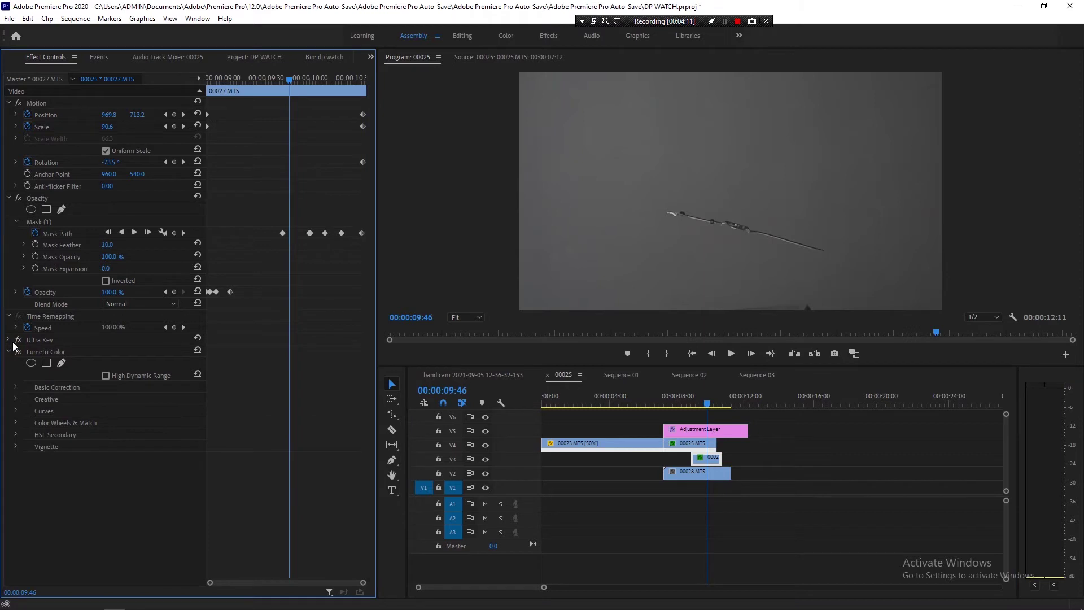
click(18, 340)
drag(665, 398, 707, 404)
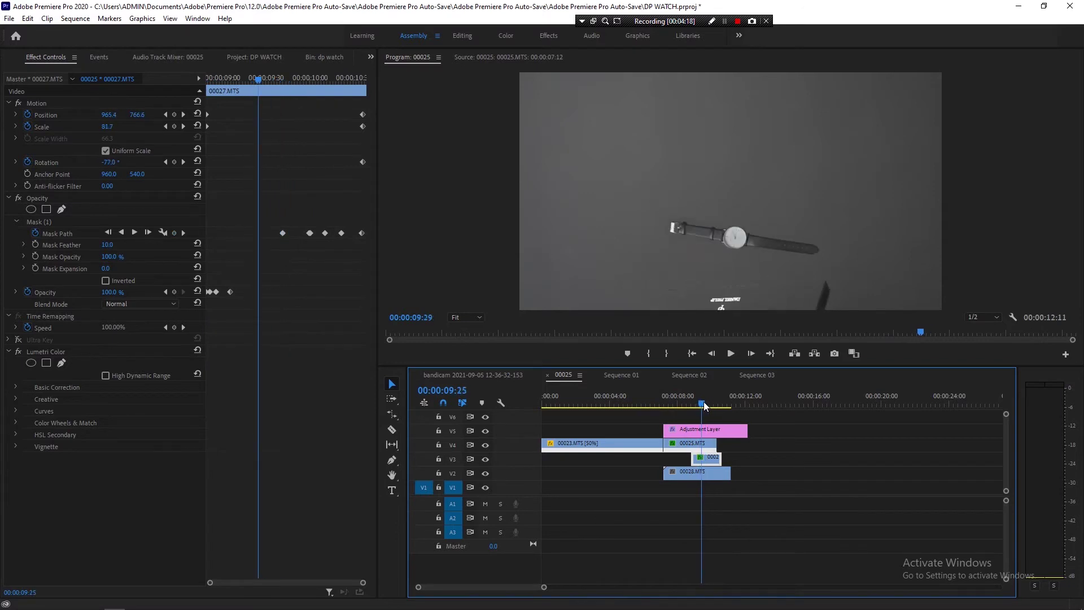
drag(709, 406, 702, 404)
click(34, 219)
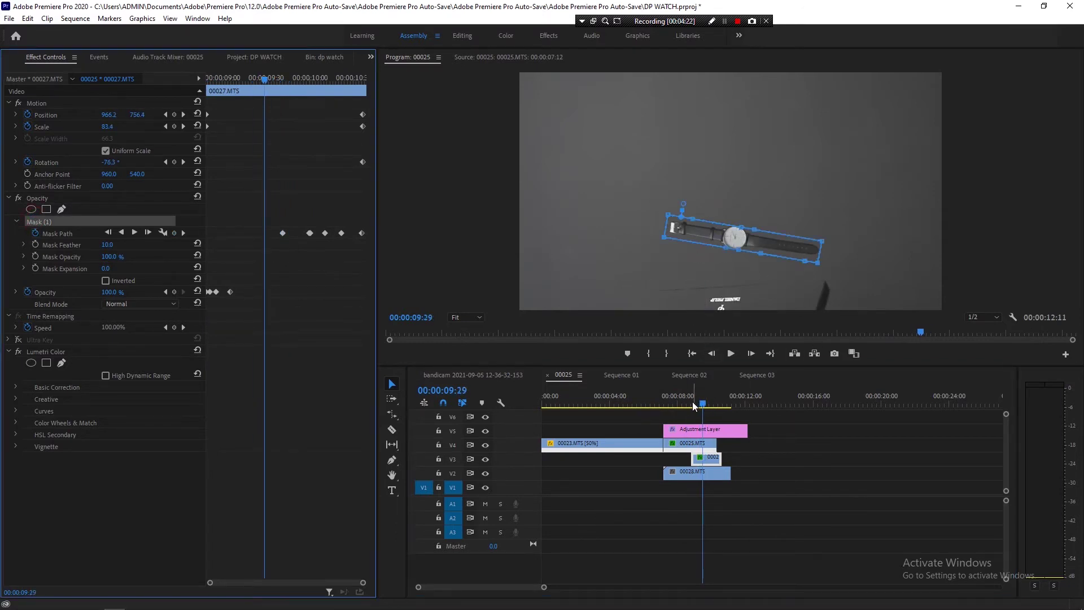
drag(694, 405, 692, 405)
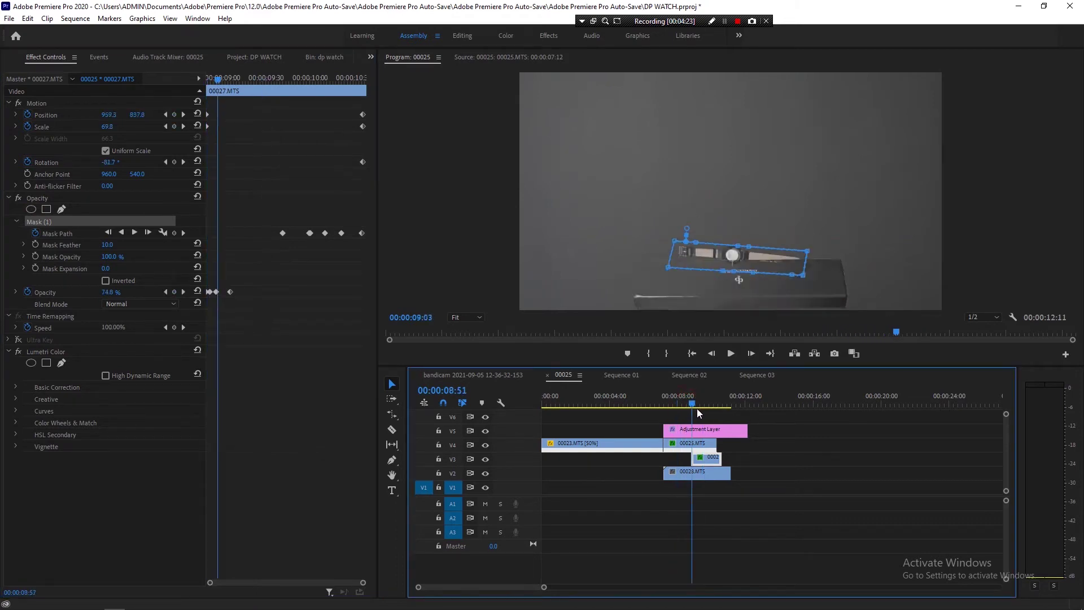
click(697, 408)
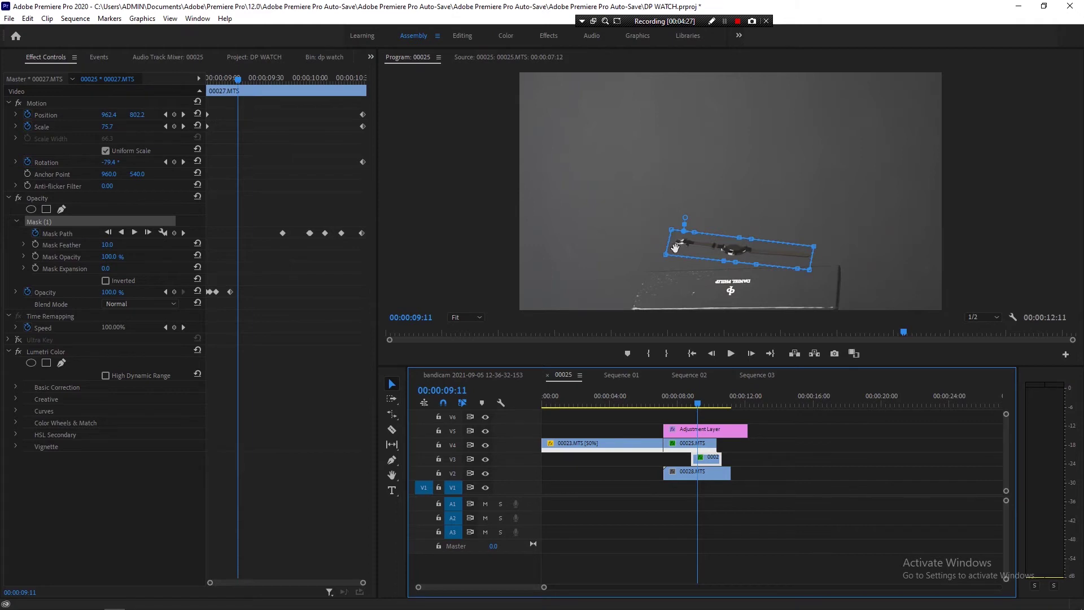
Scrub the raw 00027.MTS footage in the Source monitor, then return to the sequence around 09:40.
double_click(707, 463)
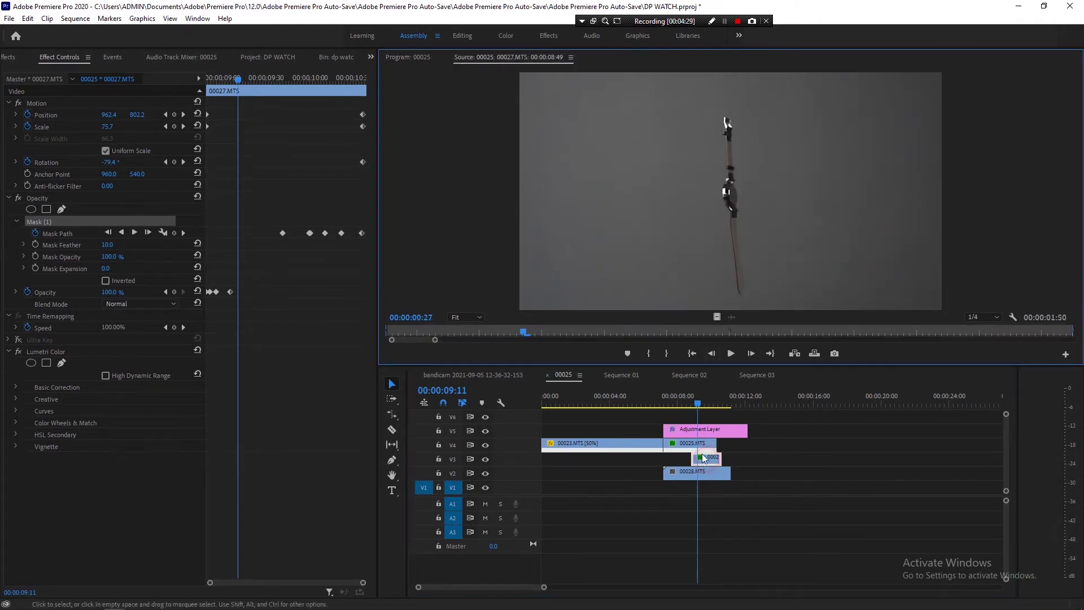
drag(544, 330, 785, 331)
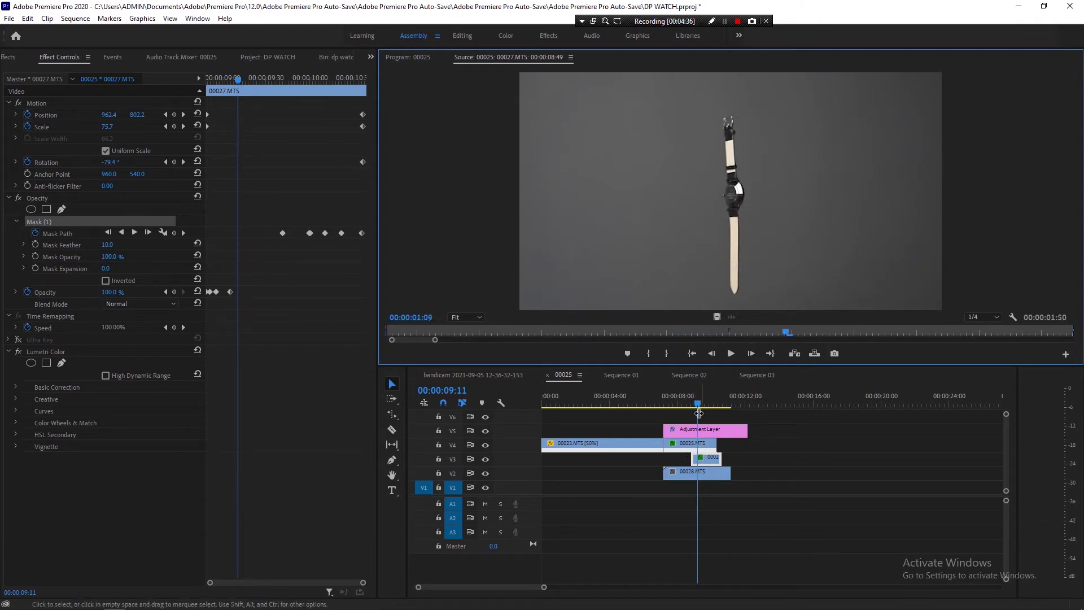
drag(700, 404, 707, 404)
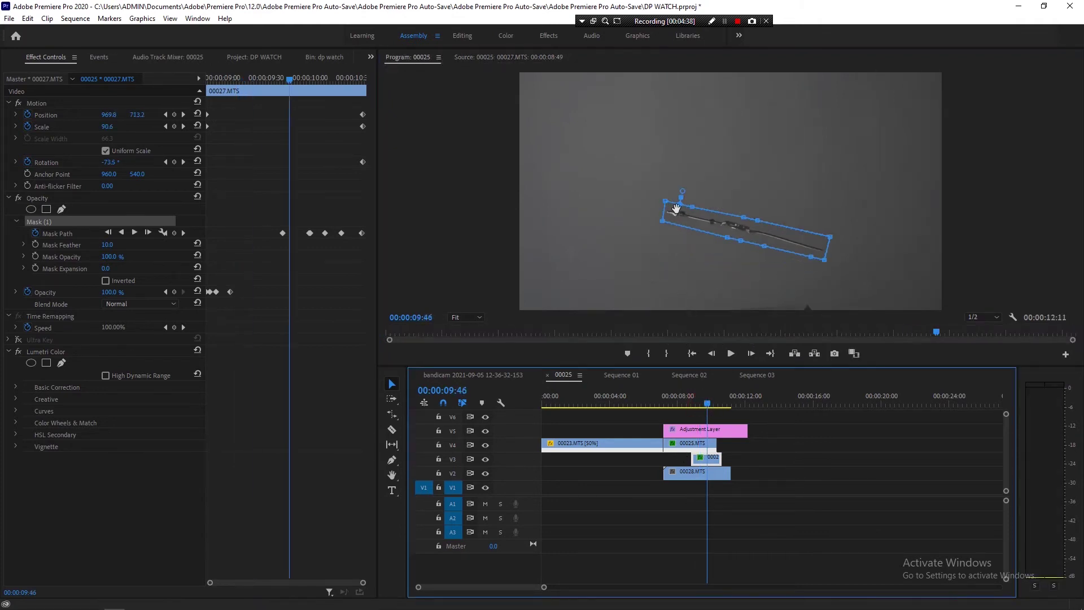
click(701, 404)
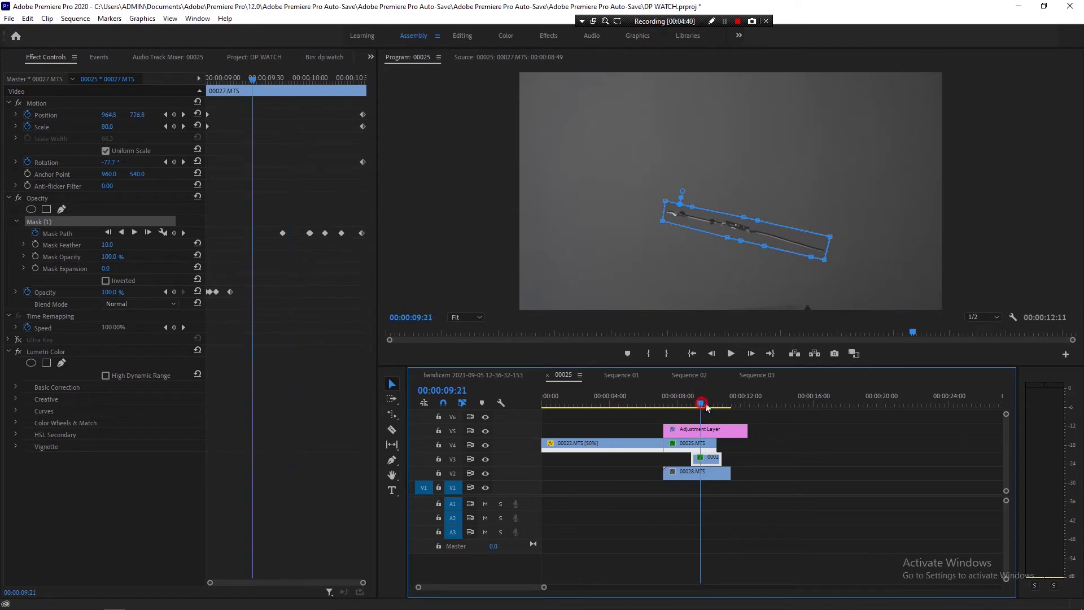
drag(703, 404, 707, 405)
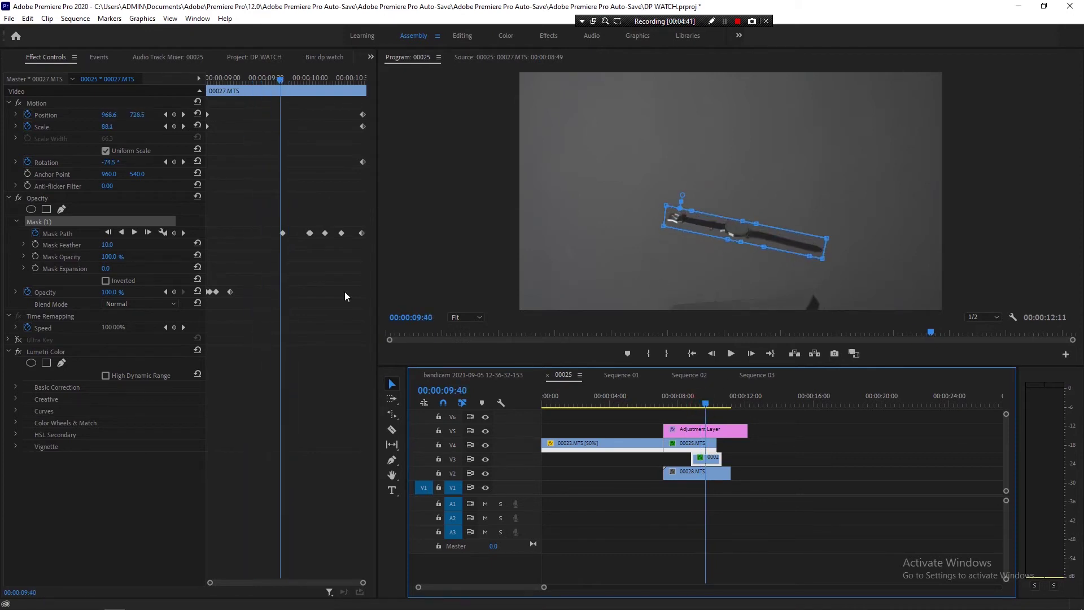
Re-enable Ultra Key and compare the keyed watch between 09:11 and 09:44.
click(18, 340)
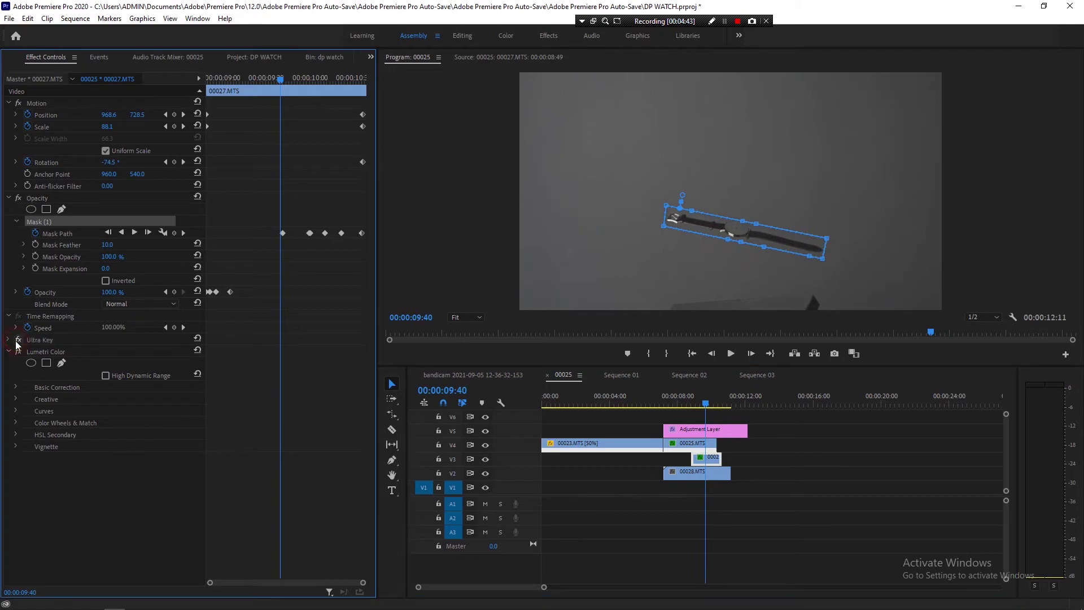
drag(696, 403, 704, 405)
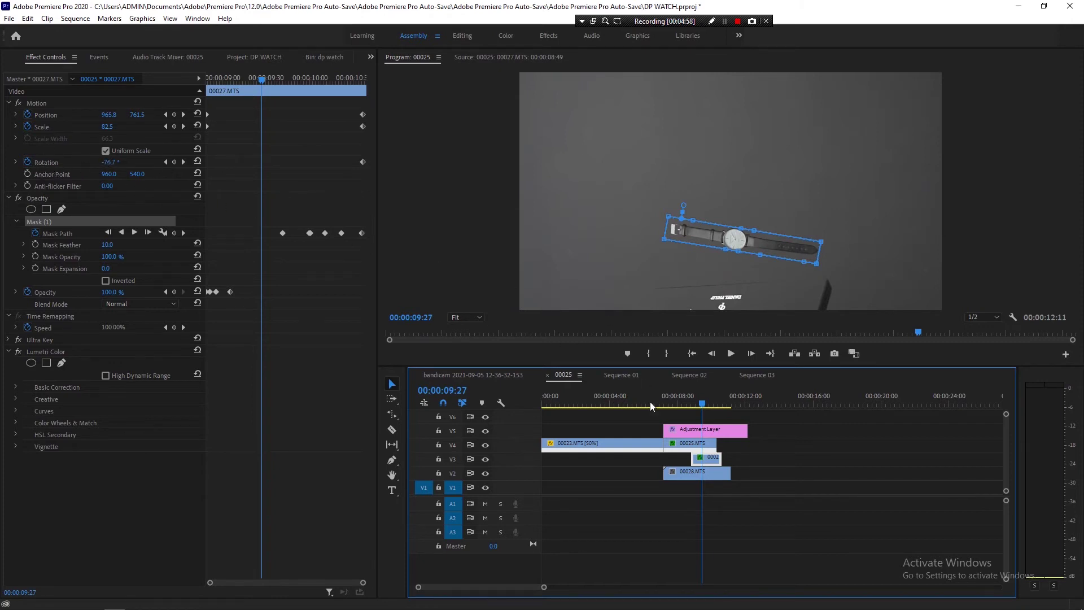
drag(701, 403, 703, 403)
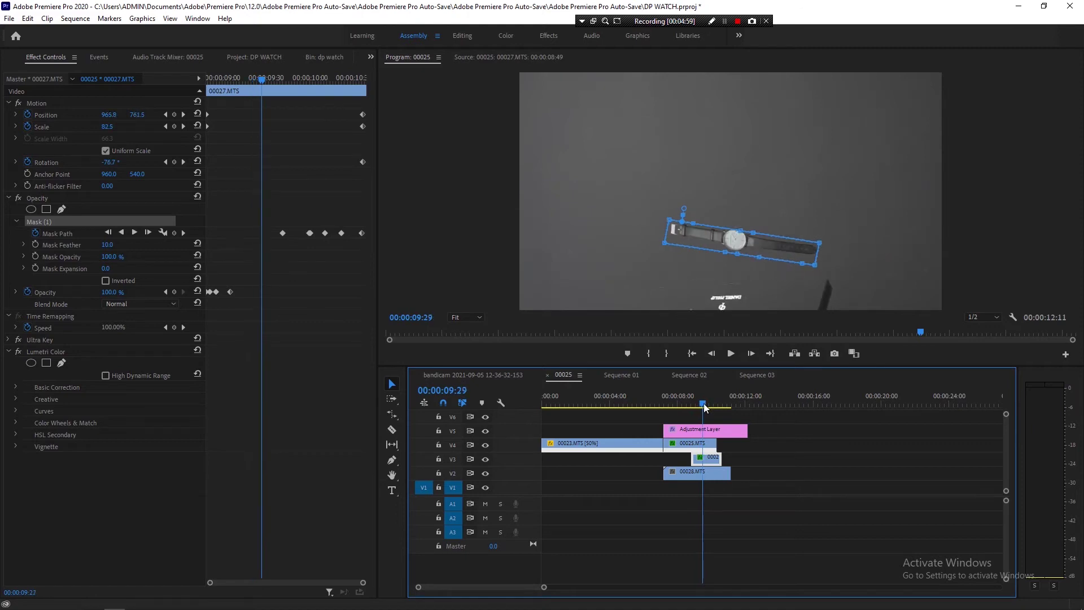
click(246, 274)
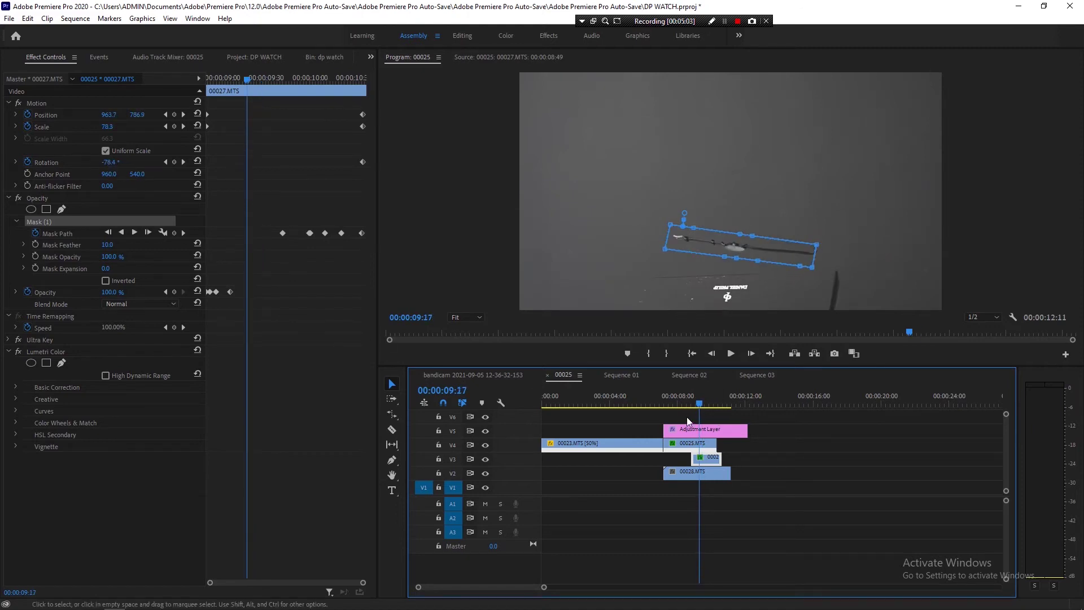
drag(699, 403, 707, 403)
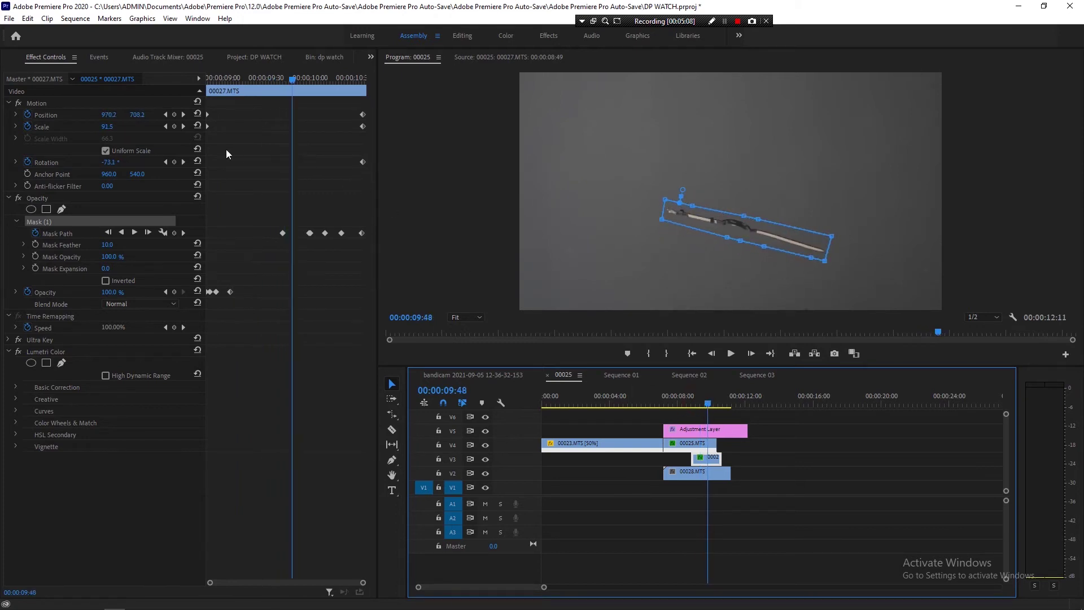
click(197, 161)
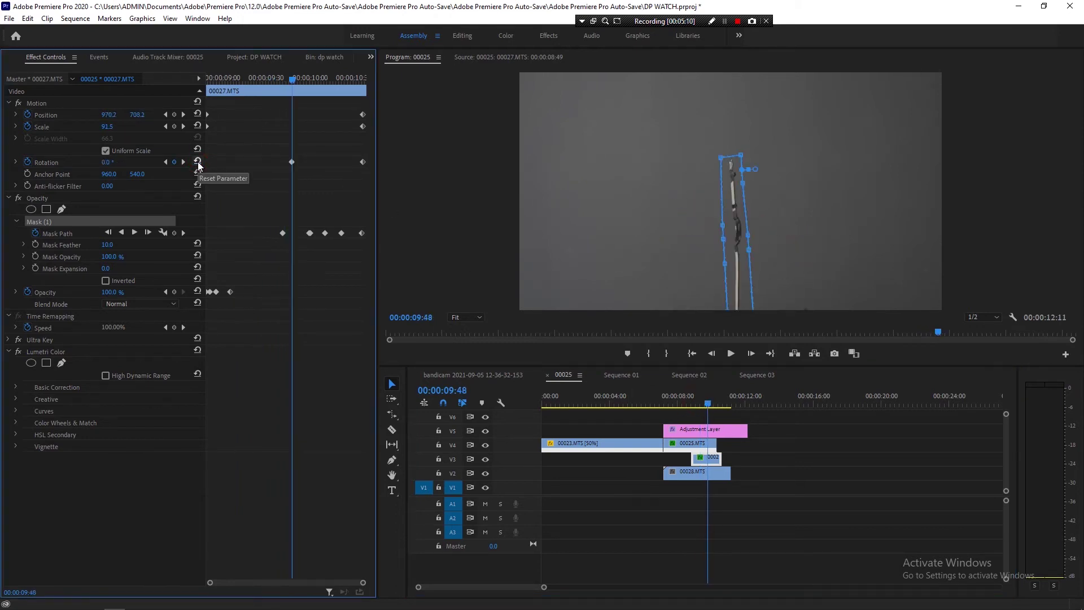
key(ctrl+z)
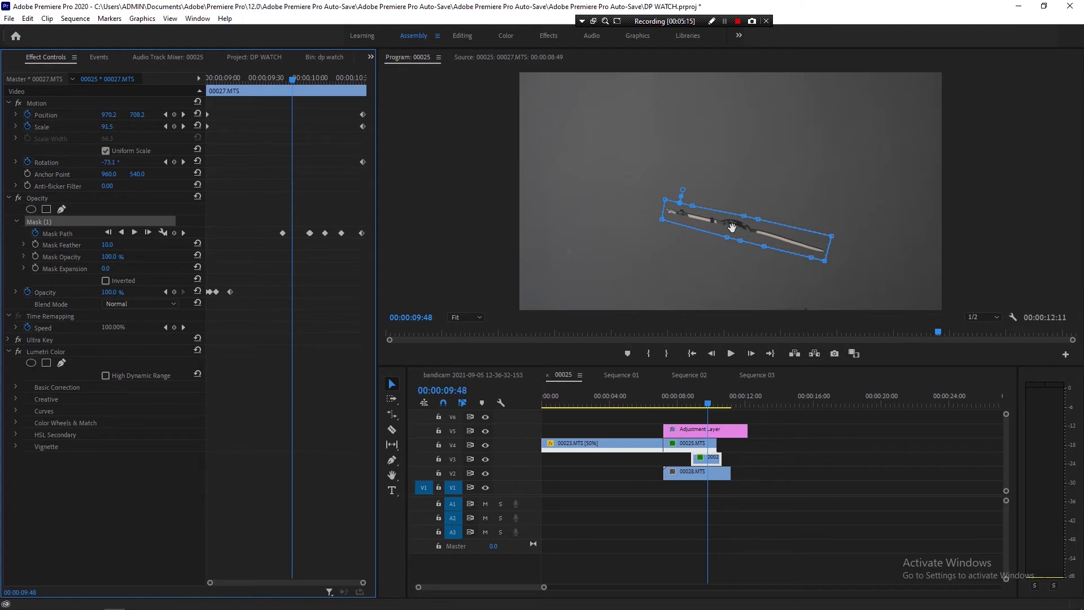
click(42, 105)
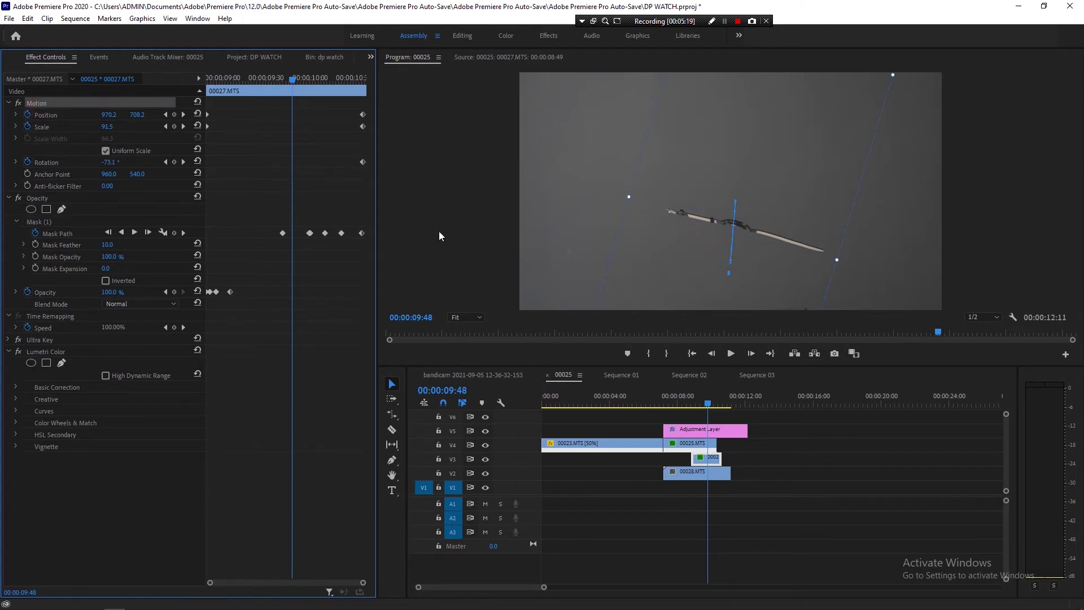
drag(686, 402, 716, 408)
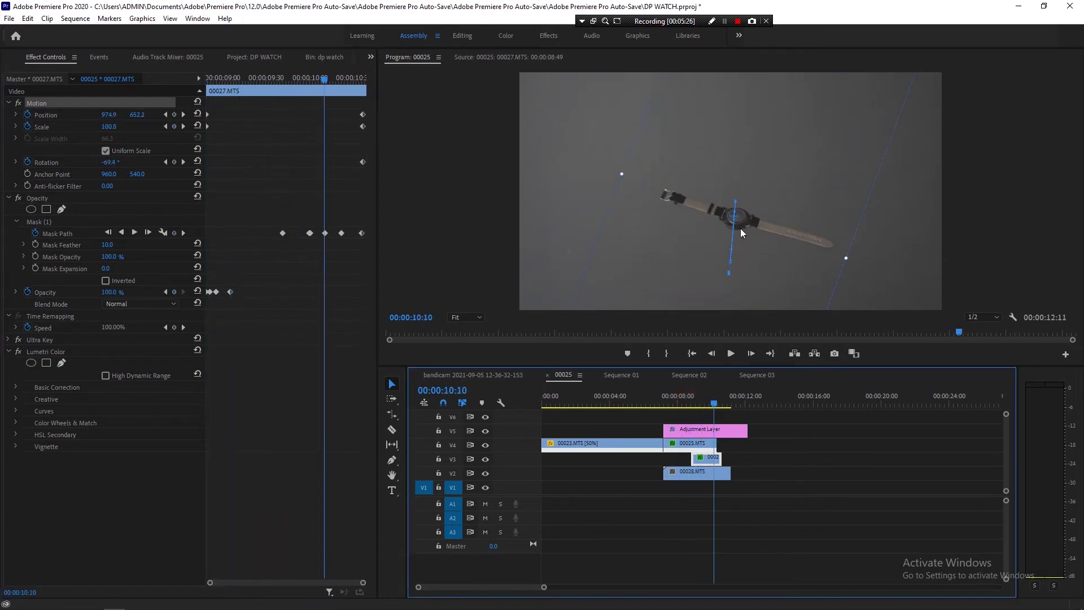
drag(232, 81, 201, 81)
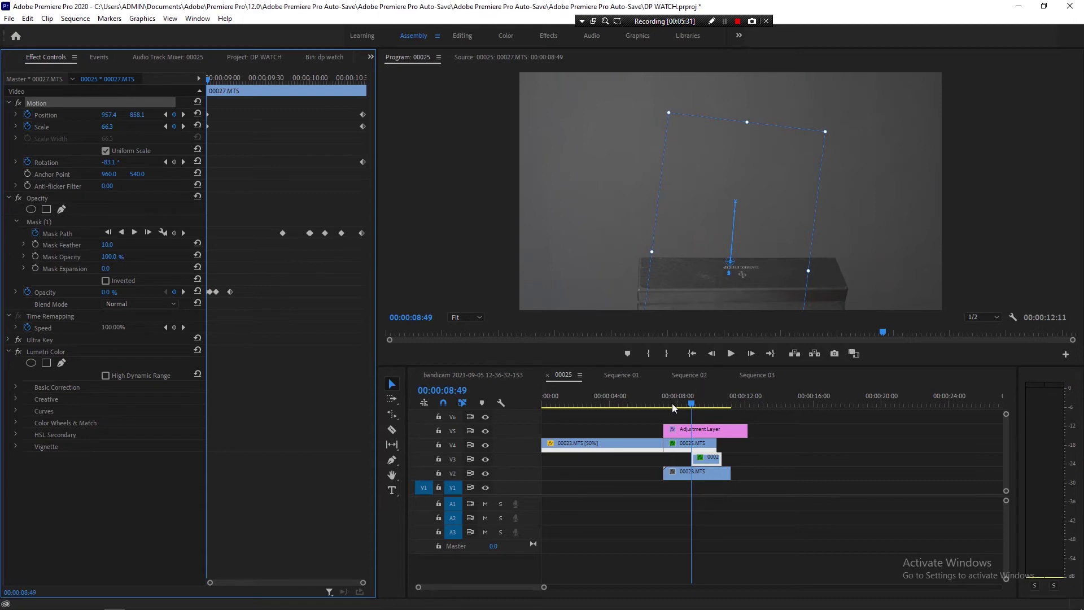
click(689, 403)
key(space)
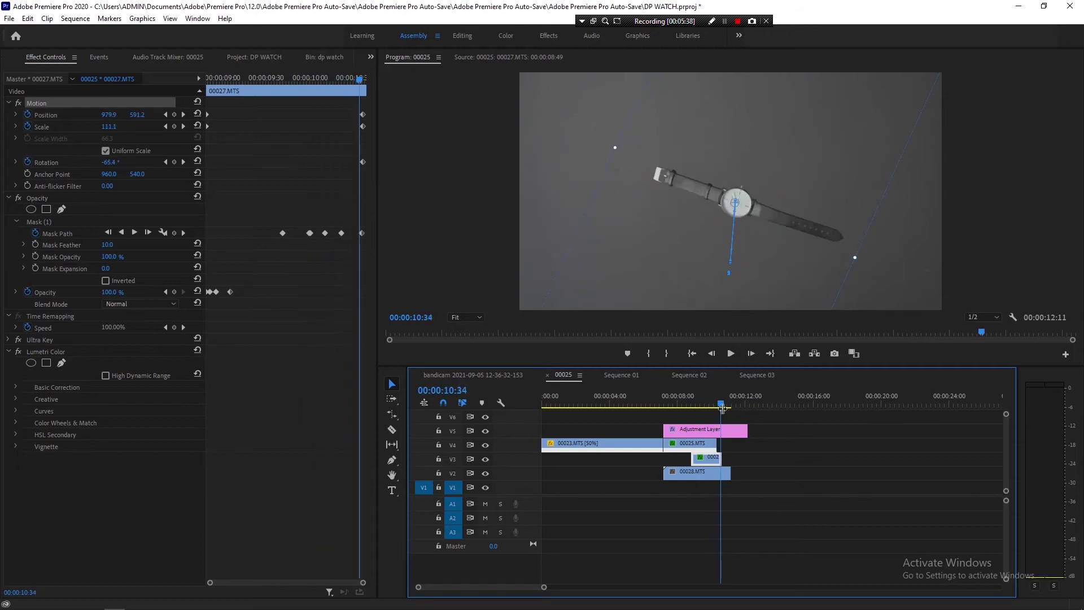
drag(693, 408, 710, 414)
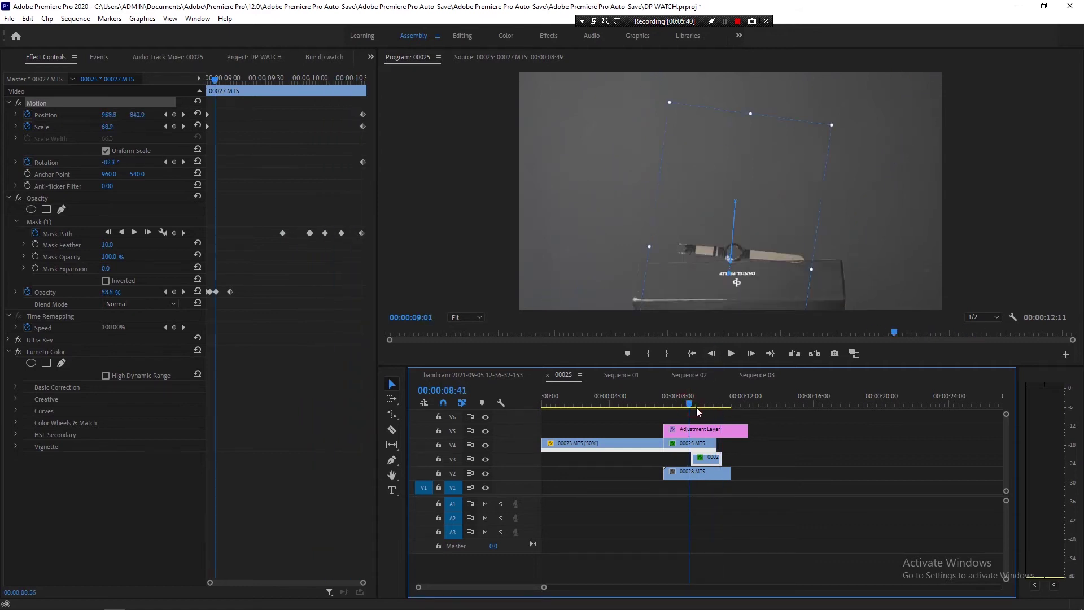
key(space)
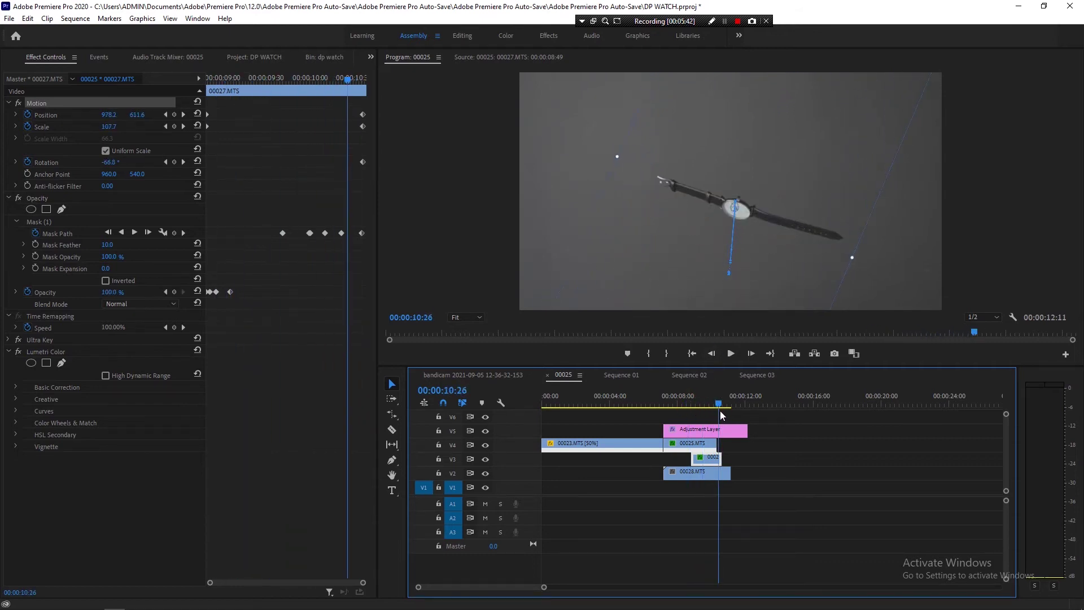
drag(719, 411, 696, 407)
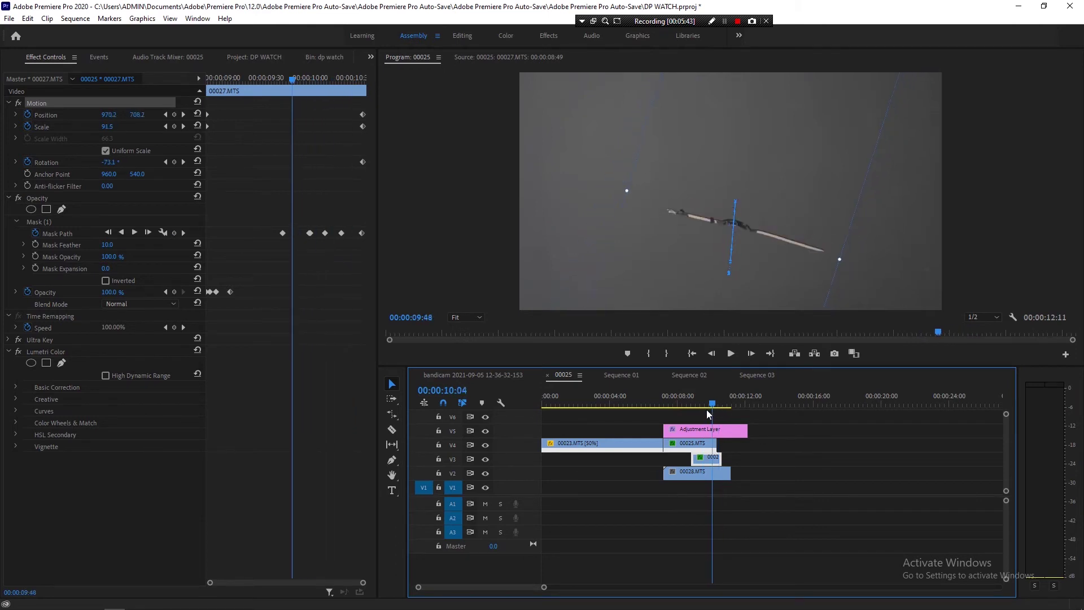
click(695, 407)
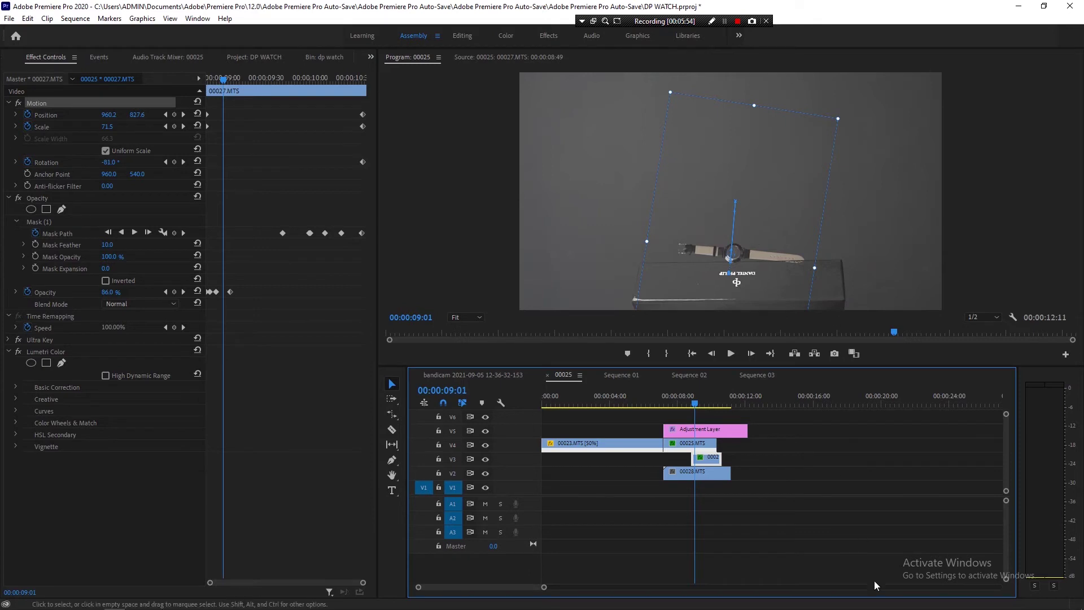
Nest the stacked clips at the playhead as Nested Sequence 03.
click(751, 486)
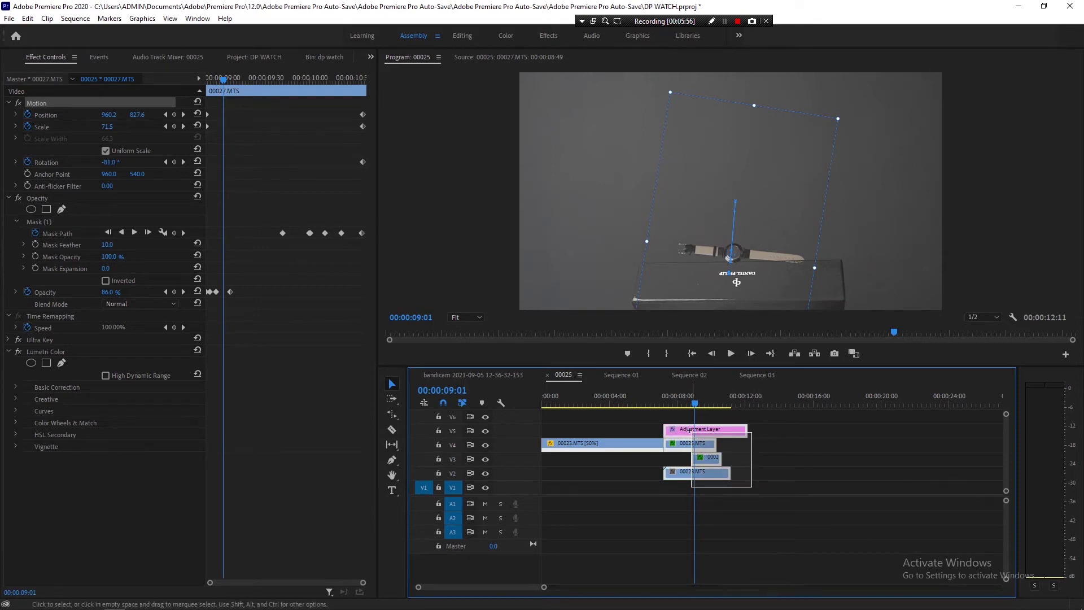
drag(751, 486, 690, 435)
right_click(691, 430)
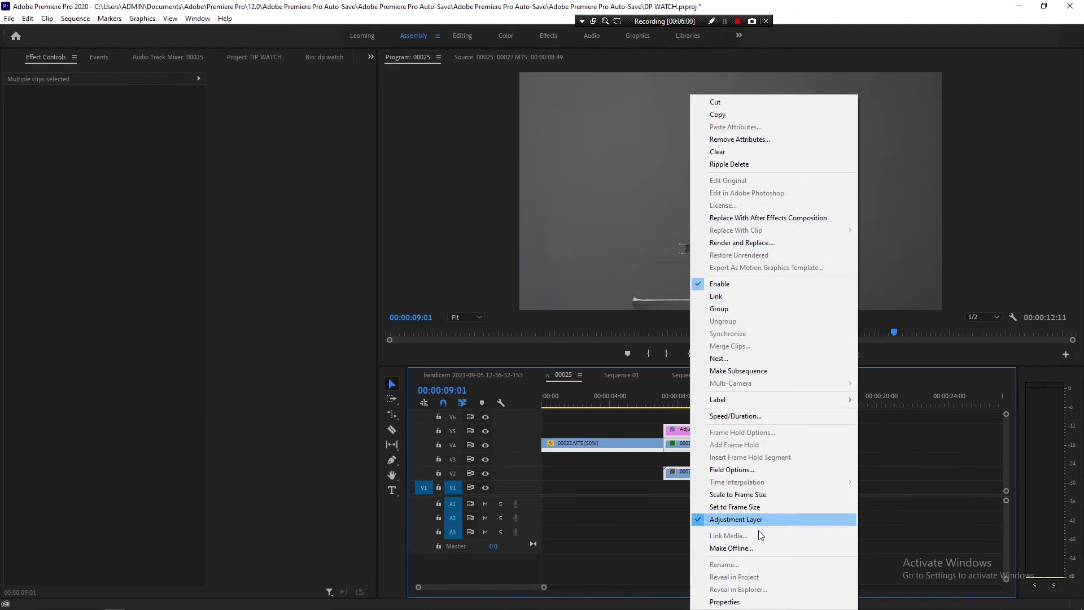
click(728, 359)
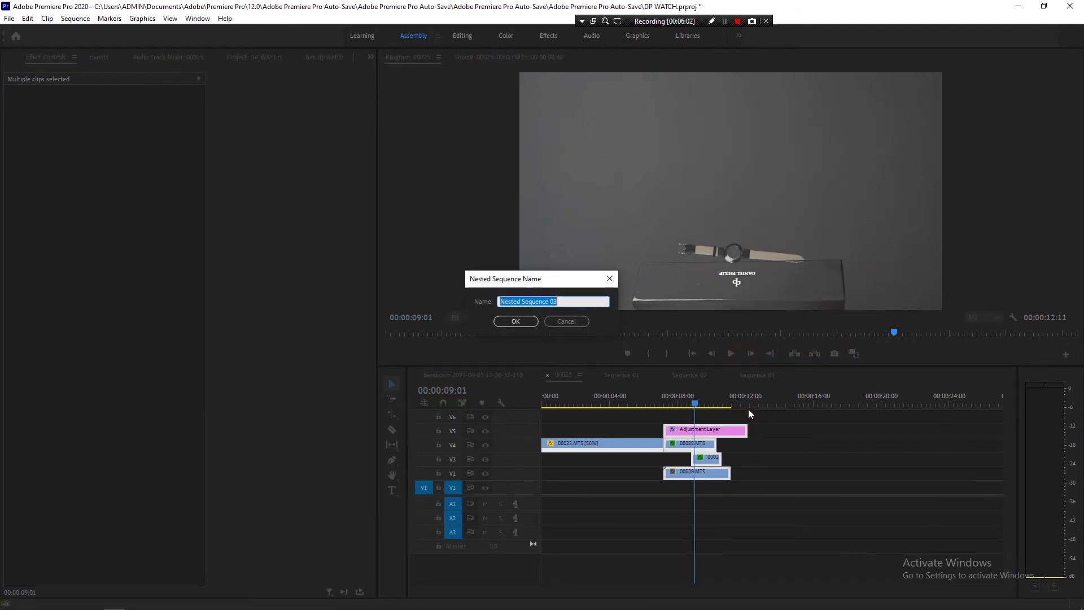
click(515, 321)
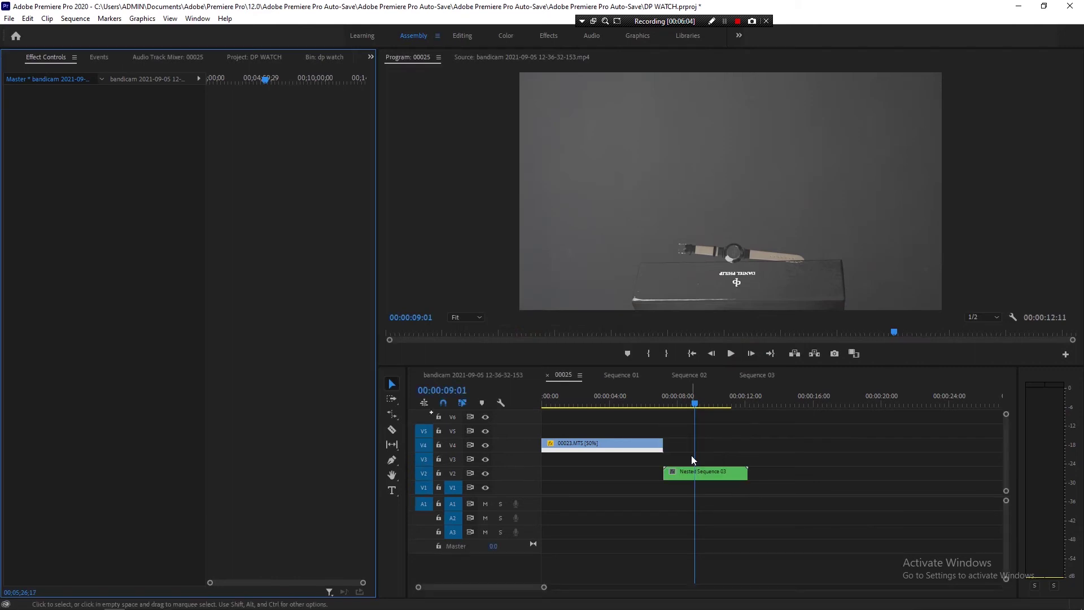
Preview the nested watch-and-box shot near eight seconds, then scrub the opening of Sequence 01.
click(689, 395)
mouse_move(692, 392)
mouse_down()
mouse_move(709, 400)
mouse_move(700, 405)
mouse_up()
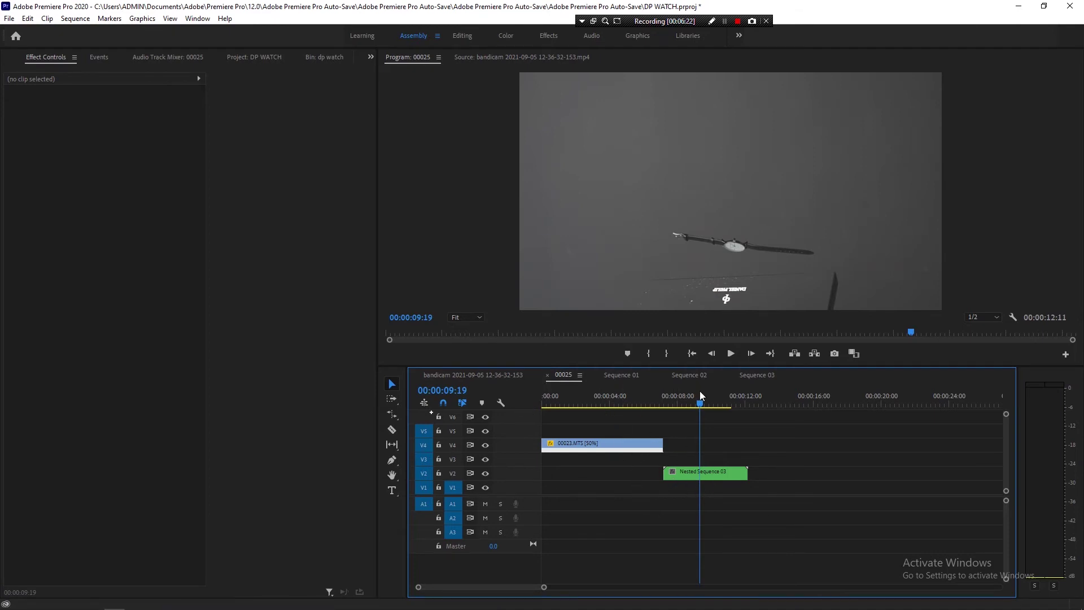
click(621, 375)
drag(595, 401, 631, 413)
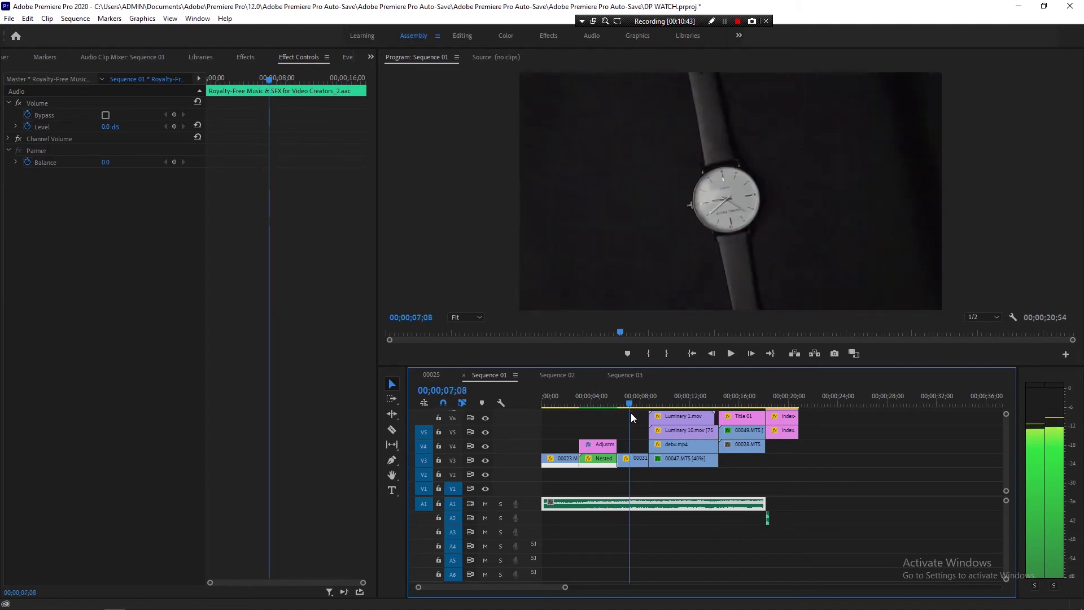
click(639, 467)
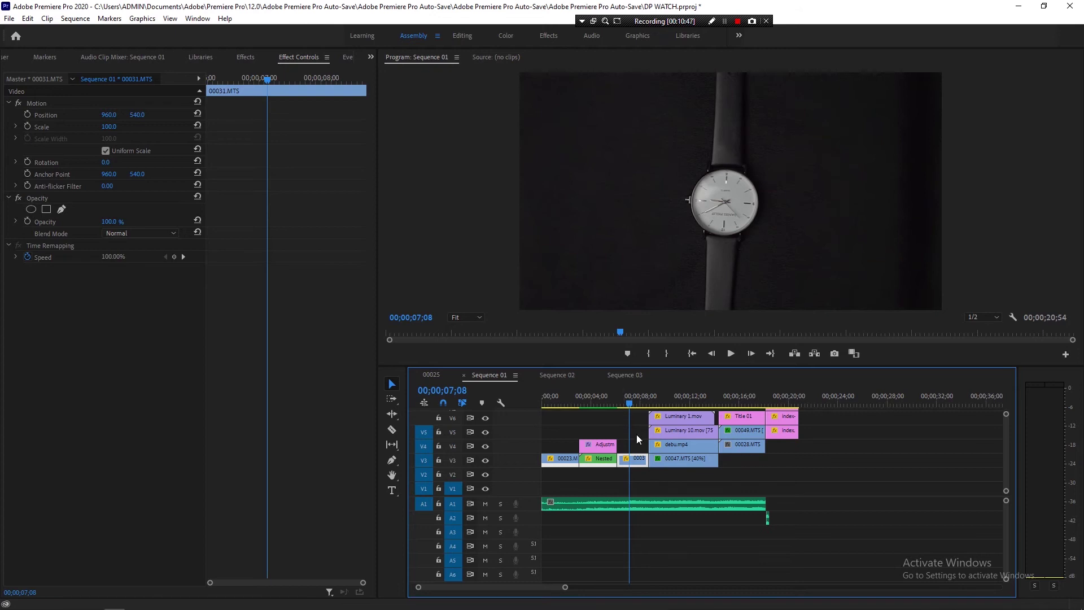
key(ctrl+r)
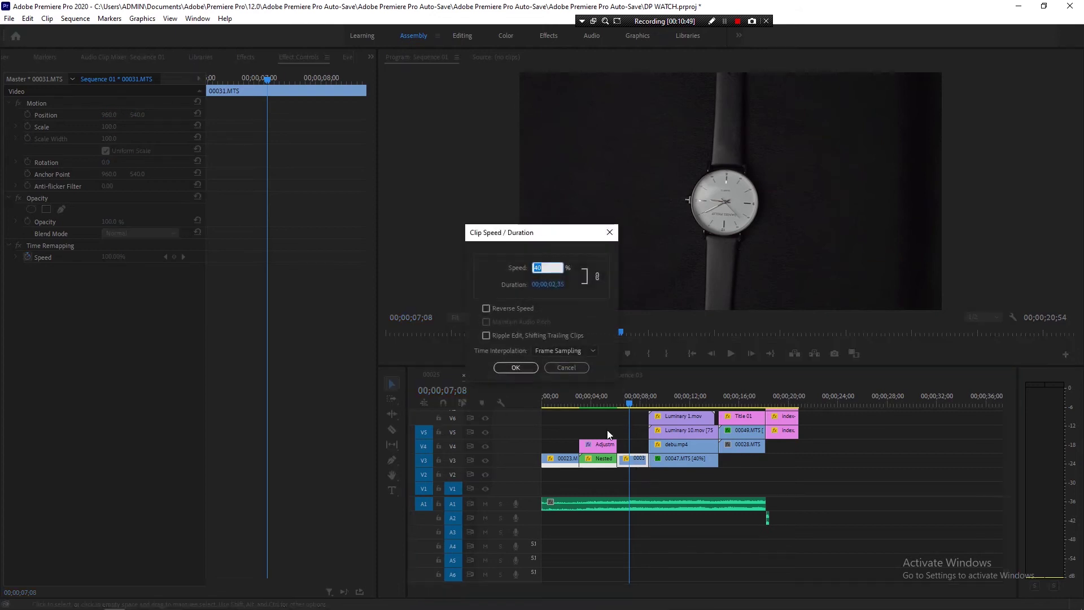
key(Return)
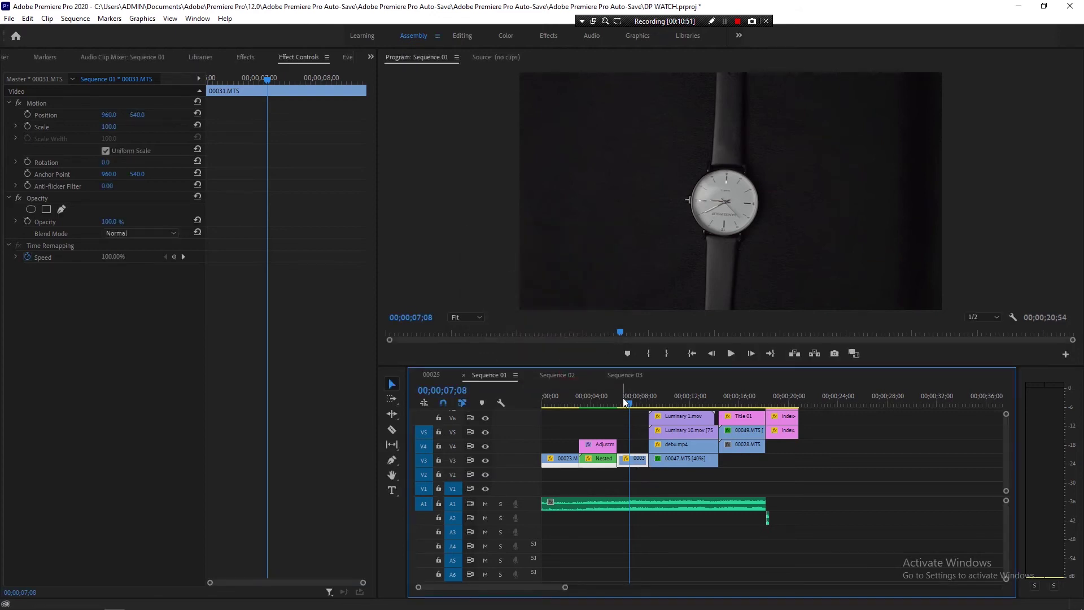
click(622, 398)
key(space)
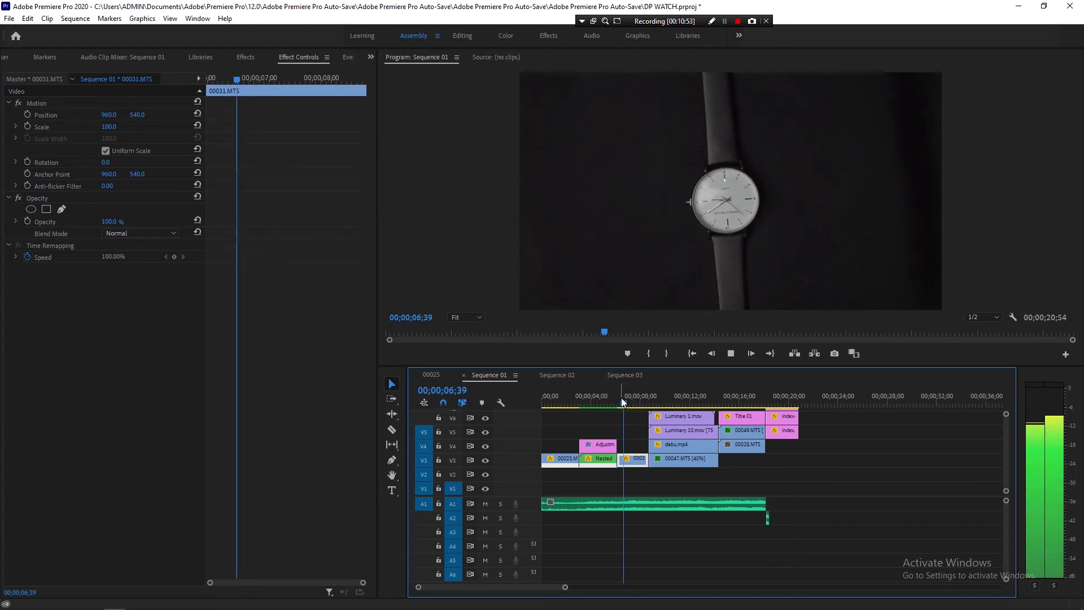
key(space)
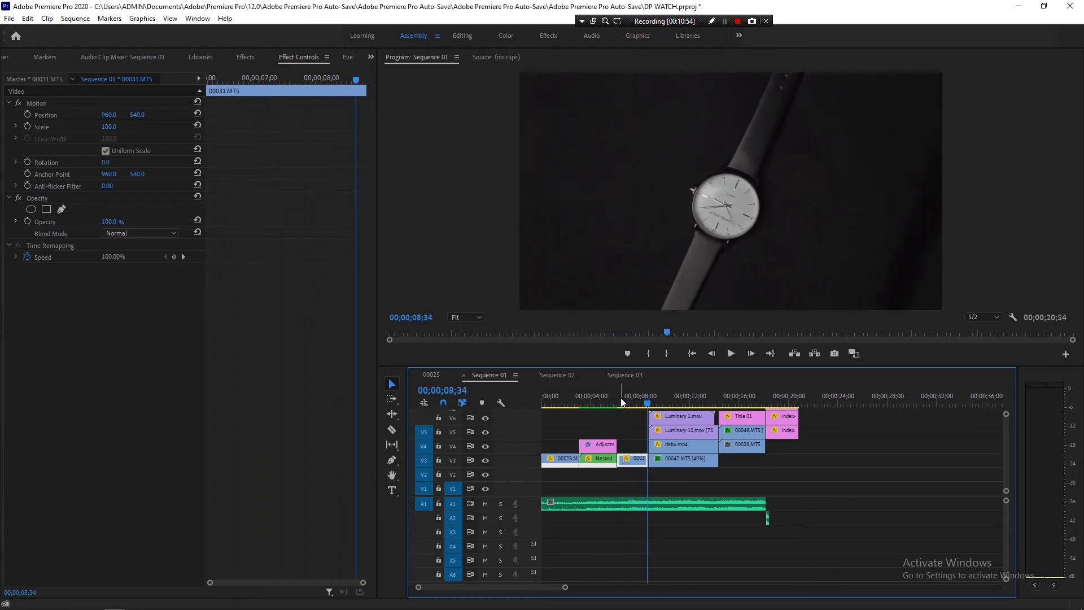
key(d)
drag(647, 406, 688, 403)
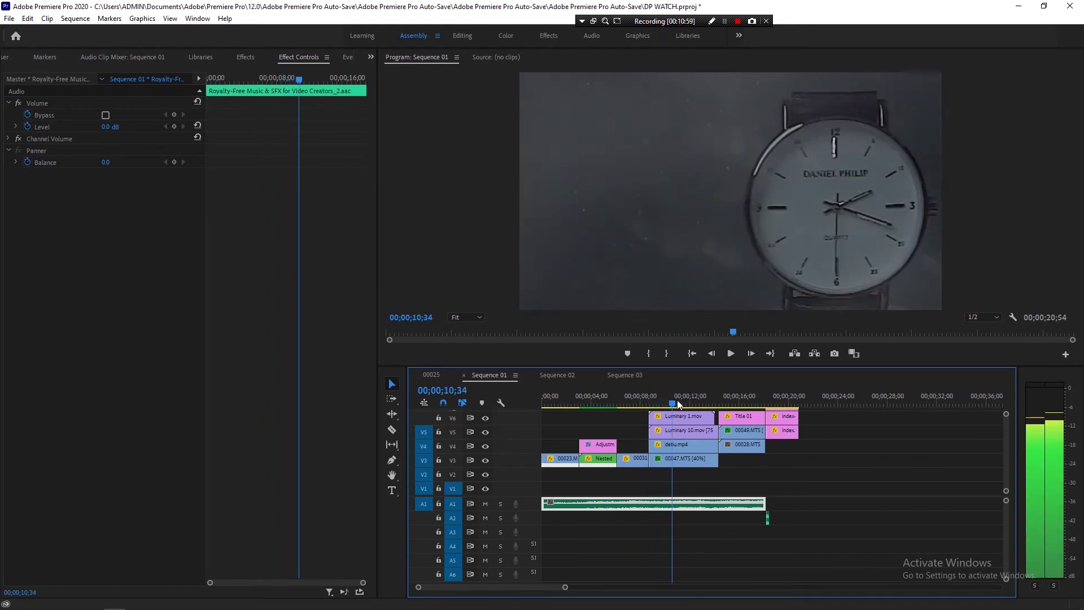
drag(689, 403, 694, 403)
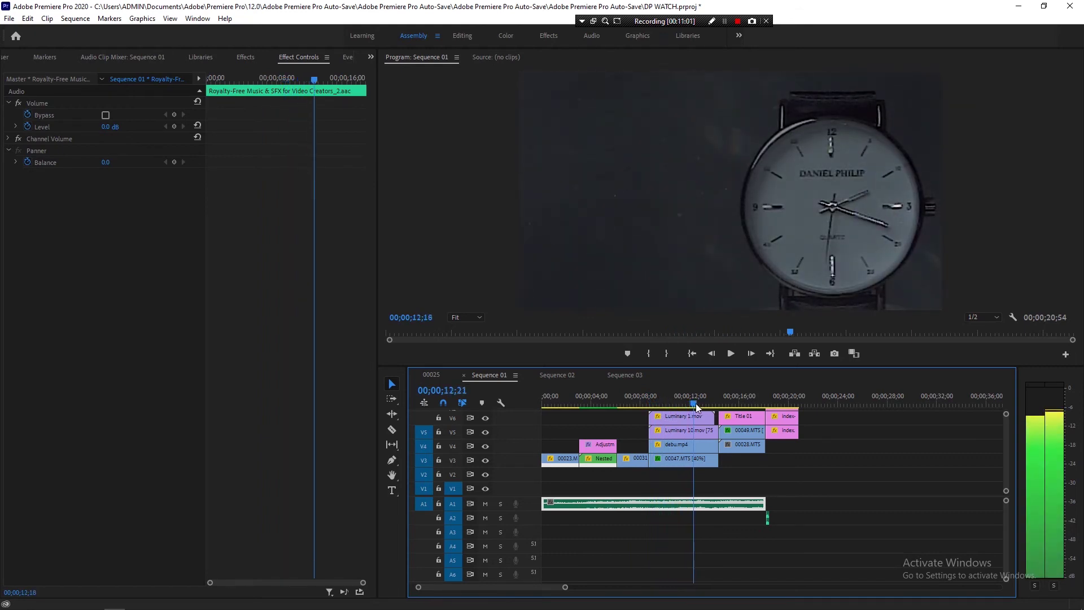
Select Luminary 1.mov, restore V5, and hide then show V4 to compare the close-up.
click(693, 418)
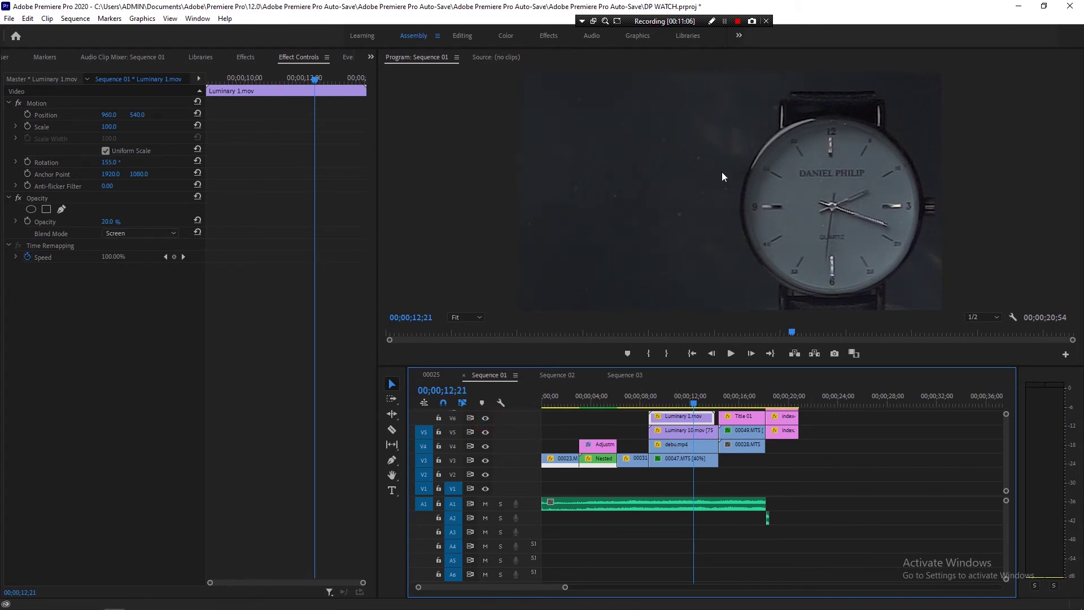
click(486, 431)
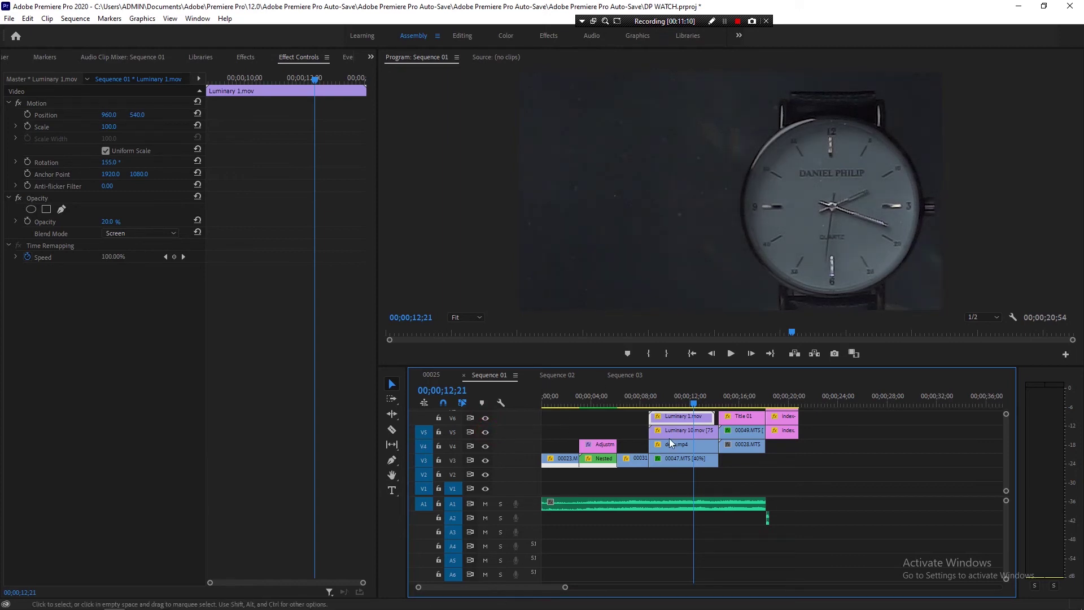
click(484, 446)
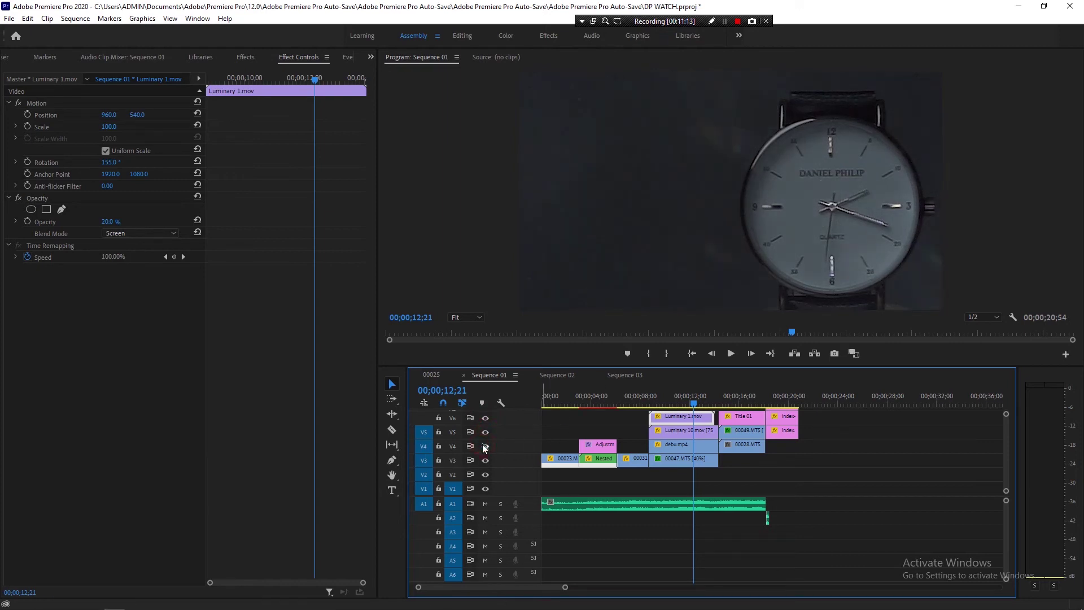
drag(660, 395, 707, 402)
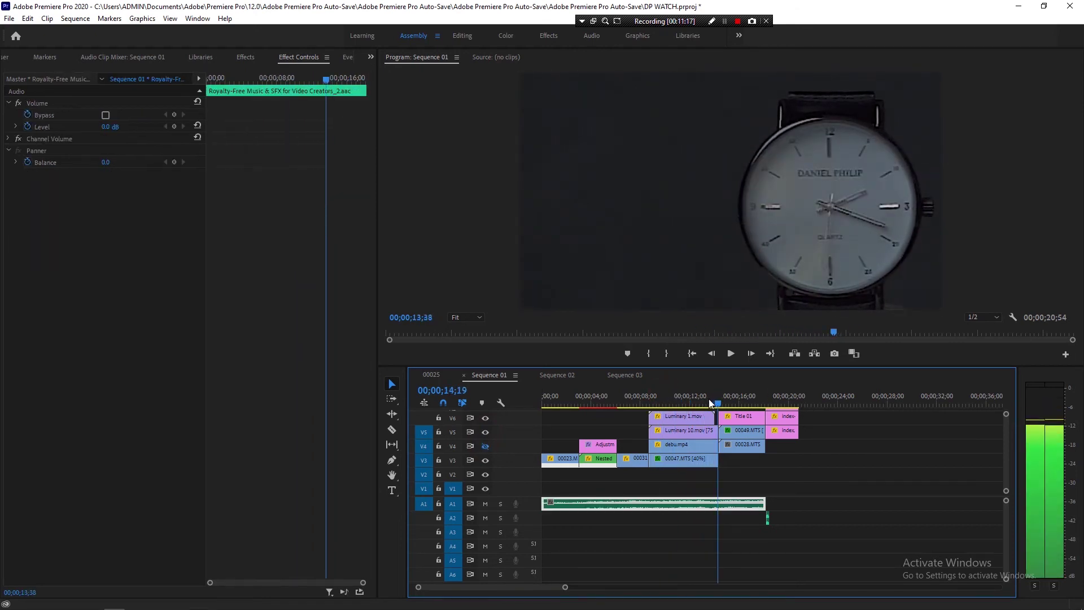
click(485, 445)
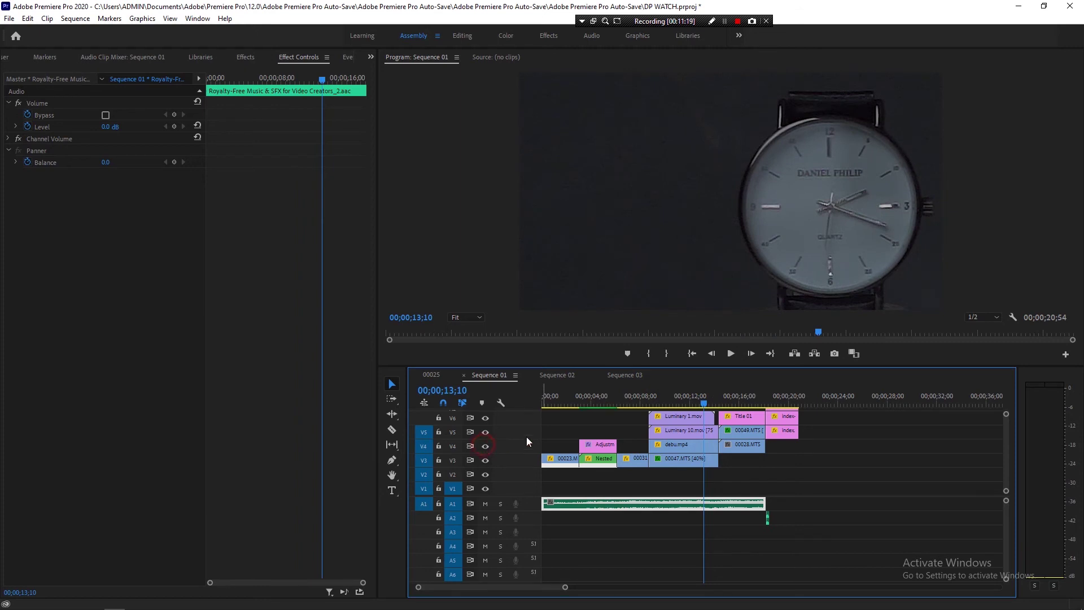
drag(688, 394, 713, 395)
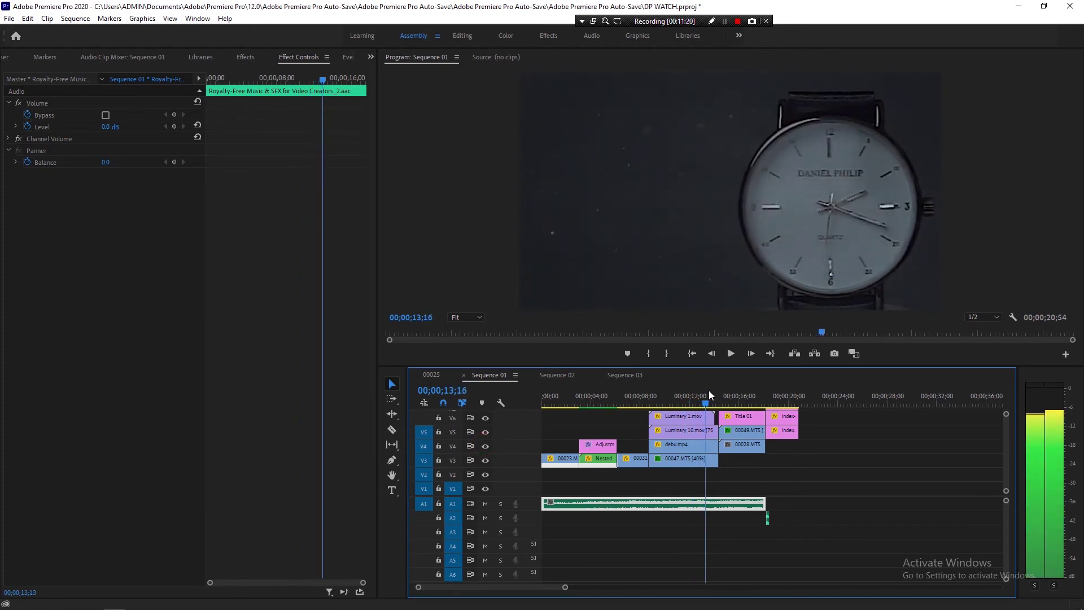
double_click(678, 458)
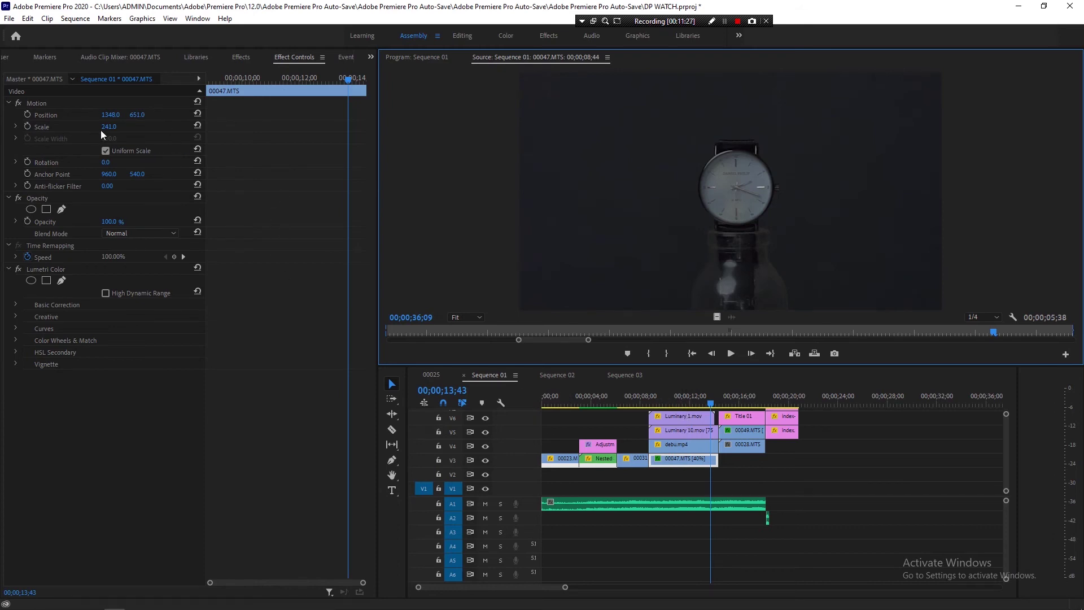
click(668, 402)
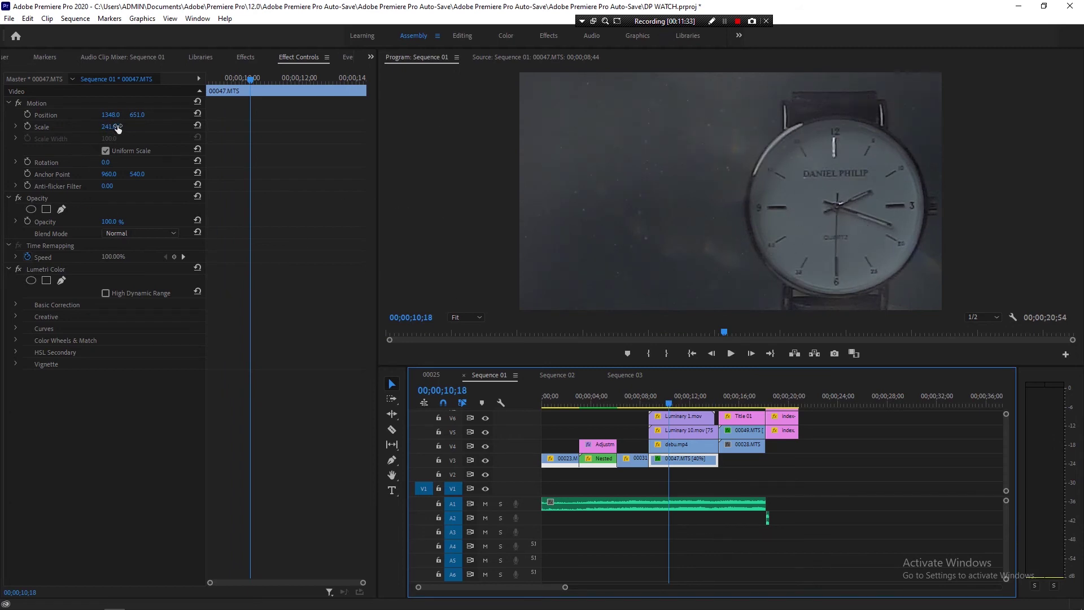
click(663, 504)
key(space)
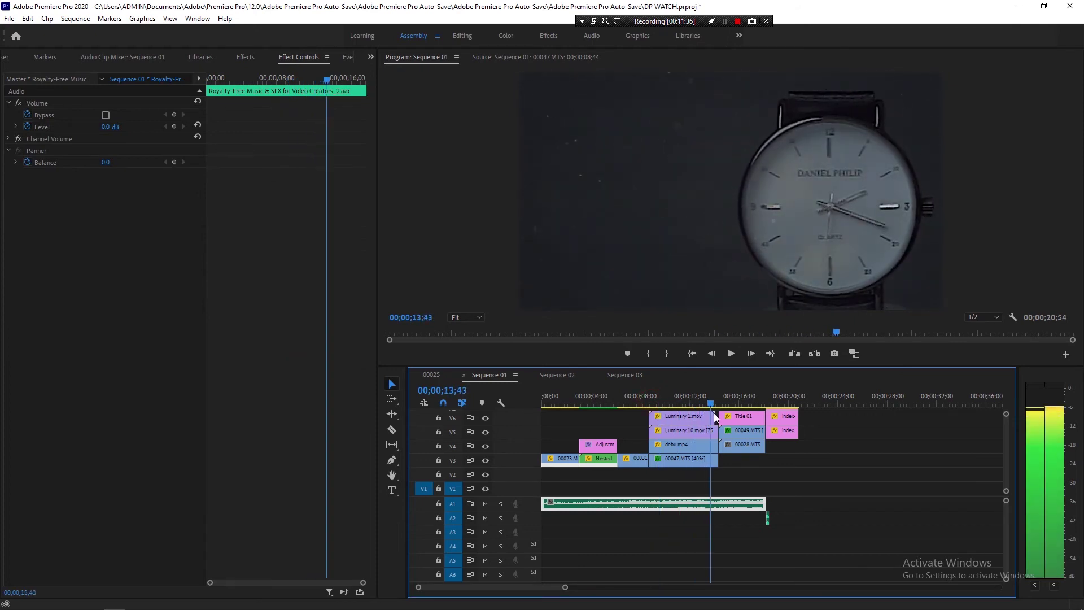
key(j)
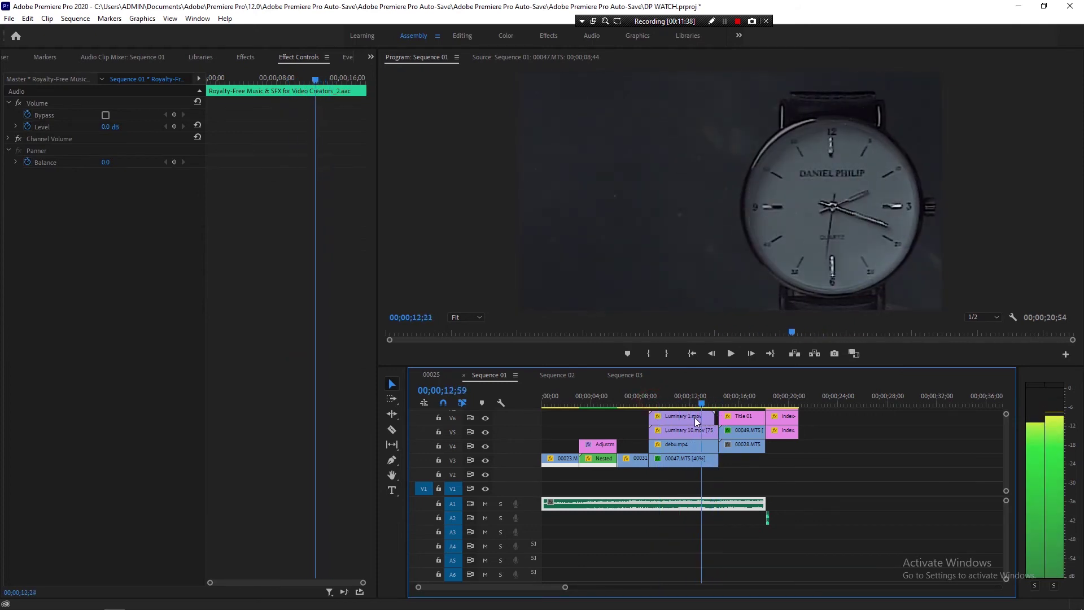
key(l)
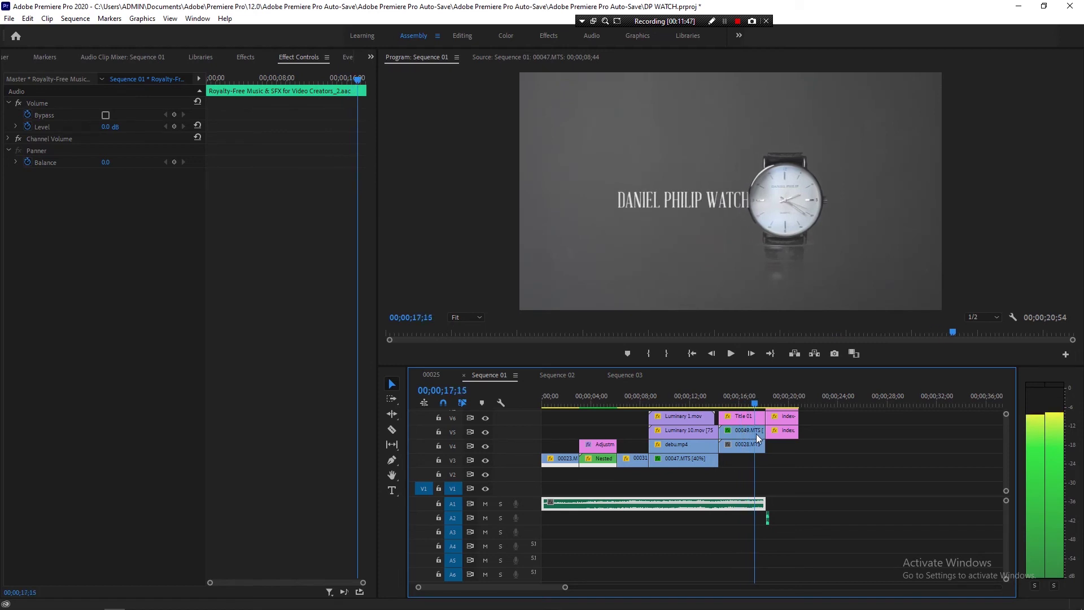
key(space)
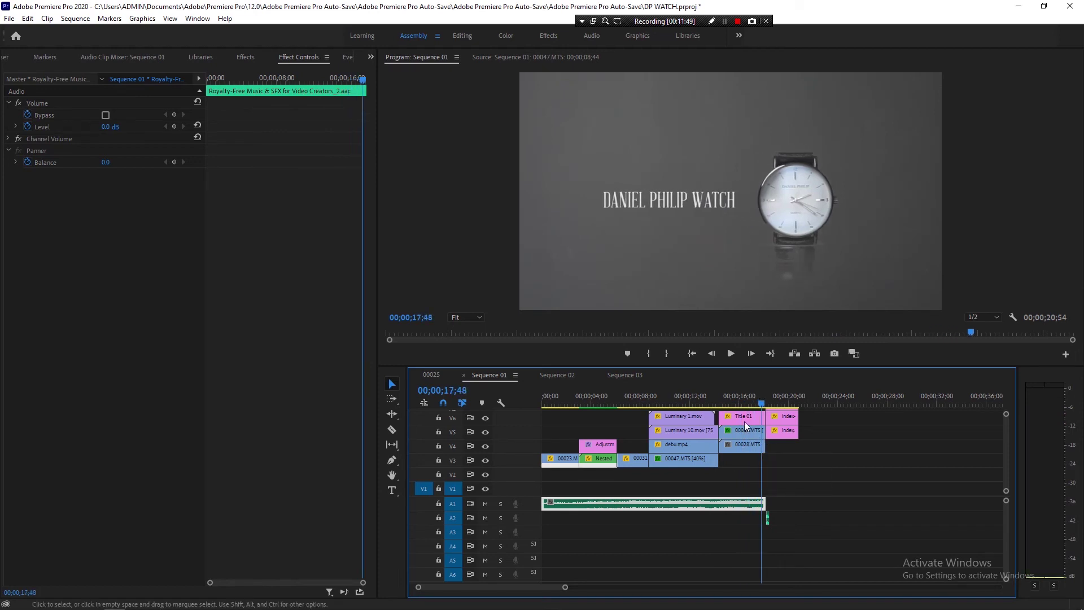
click(744, 419)
click(31, 223)
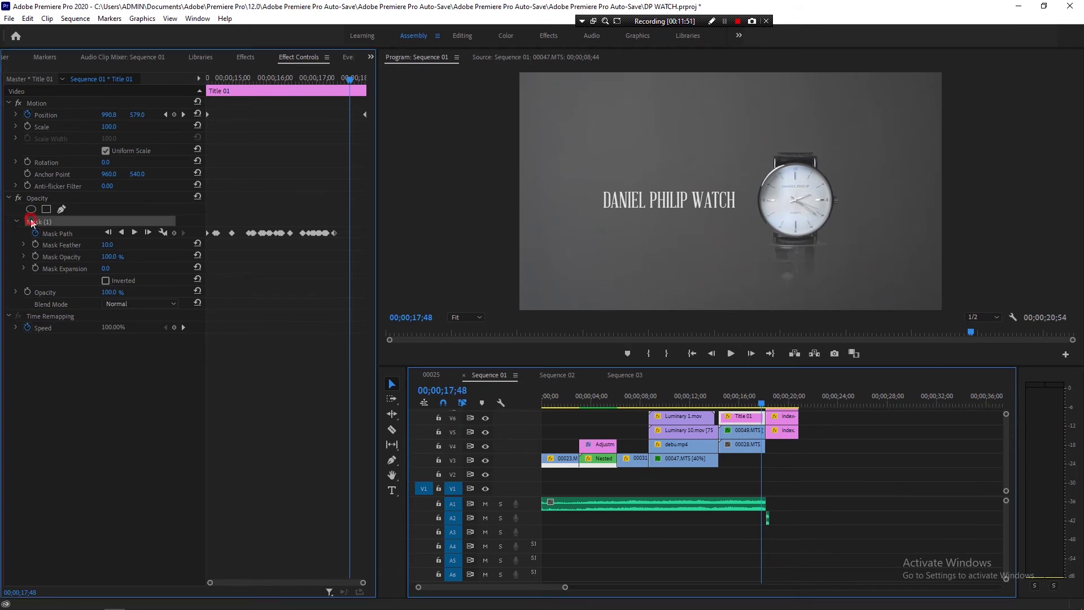
drag(739, 404, 730, 405)
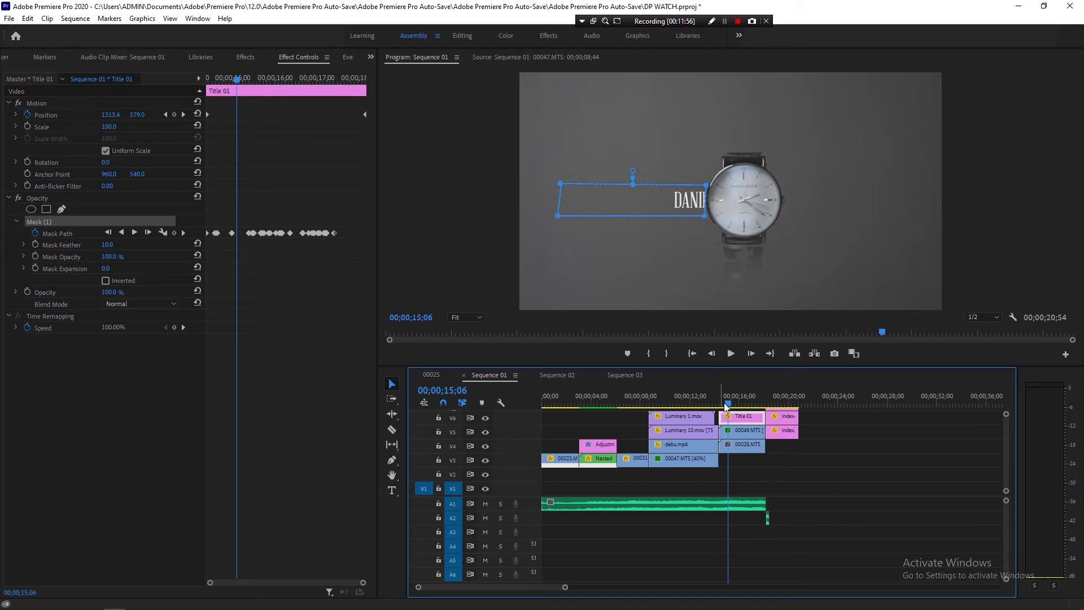
drag(728, 404, 759, 417)
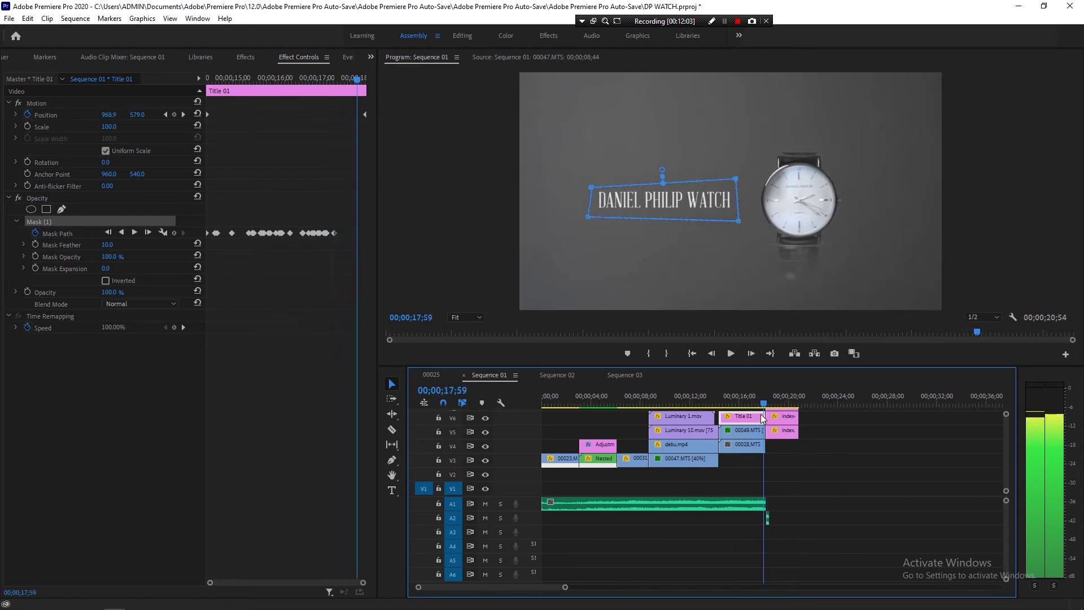
drag(758, 416, 763, 418)
click(796, 462)
click(734, 504)
click(731, 404)
key(space)
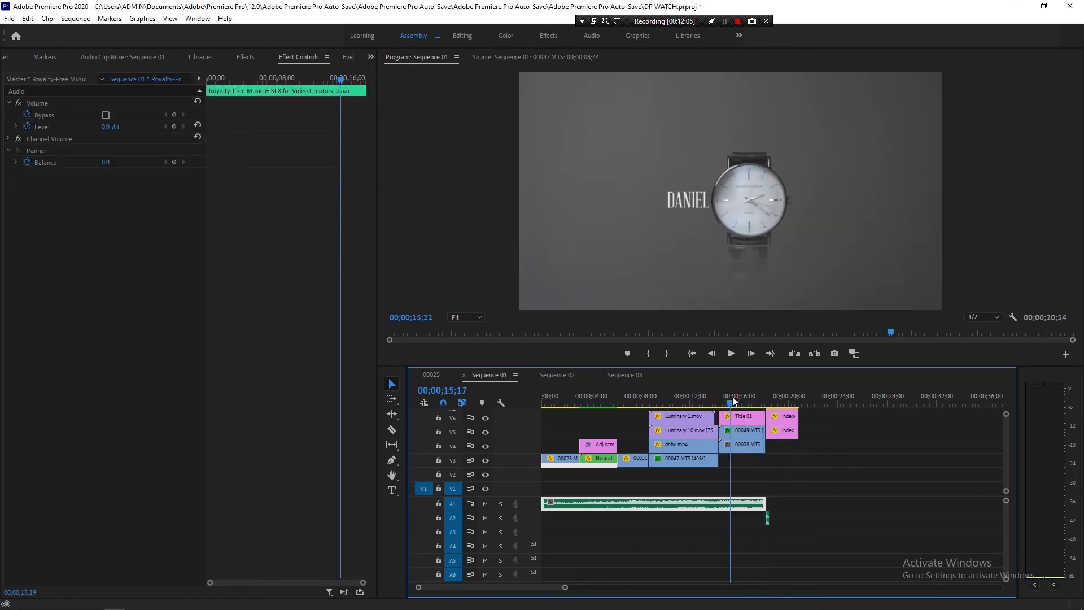
mouse_move(741, 400)
mouse_down()
mouse_move(762, 417)
mouse_move(732, 431)
mouse_up()
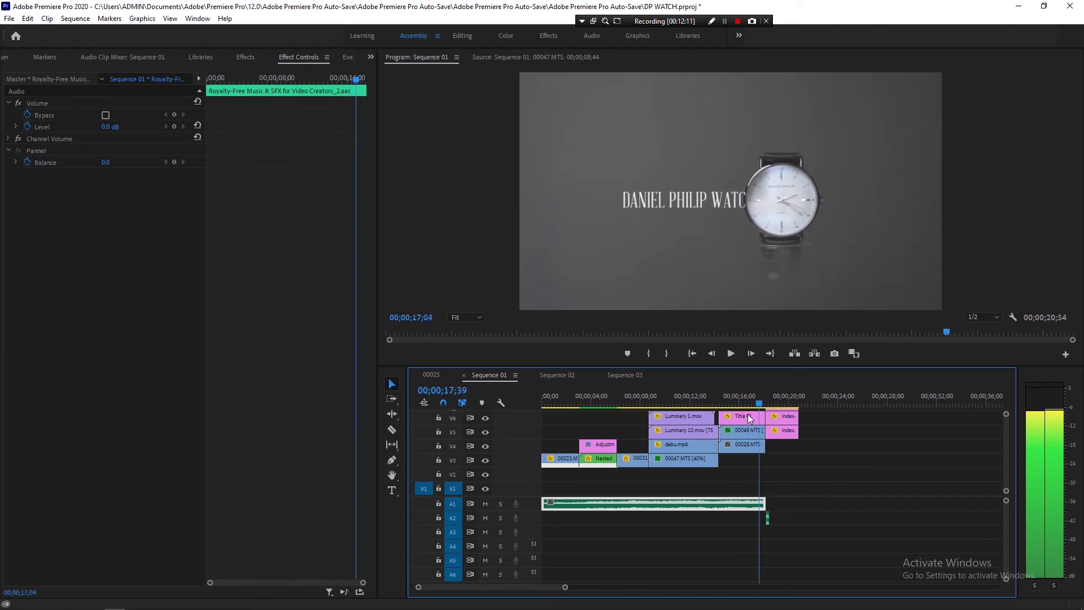
Show 00049.MTS's Mask (2) with 199.0 feather and 46.0 expansion, checking 00028.MTS below it.
double_click(732, 432)
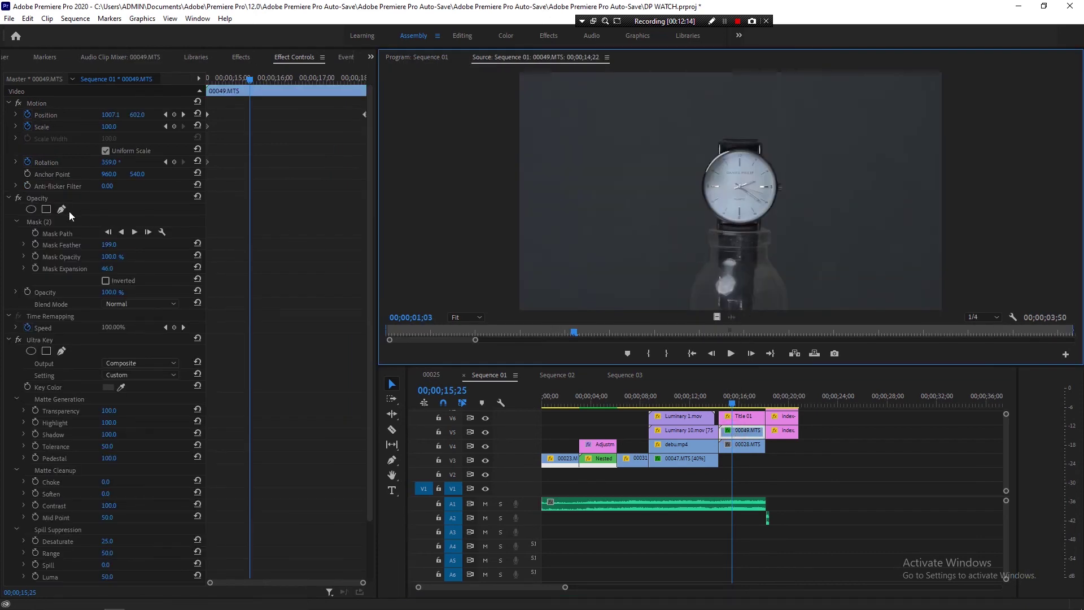
click(39, 223)
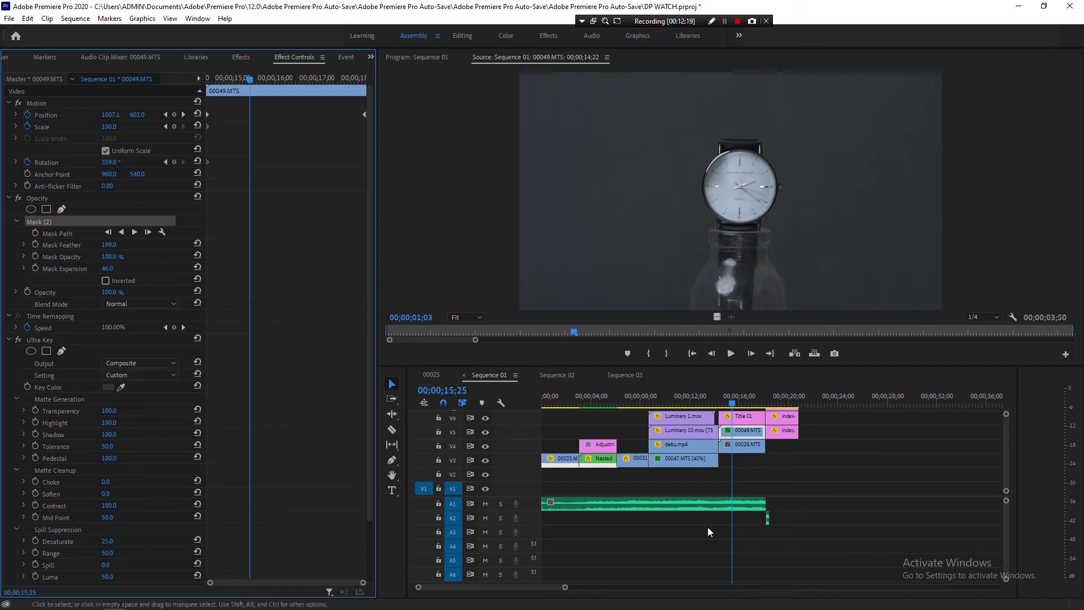
click(750, 446)
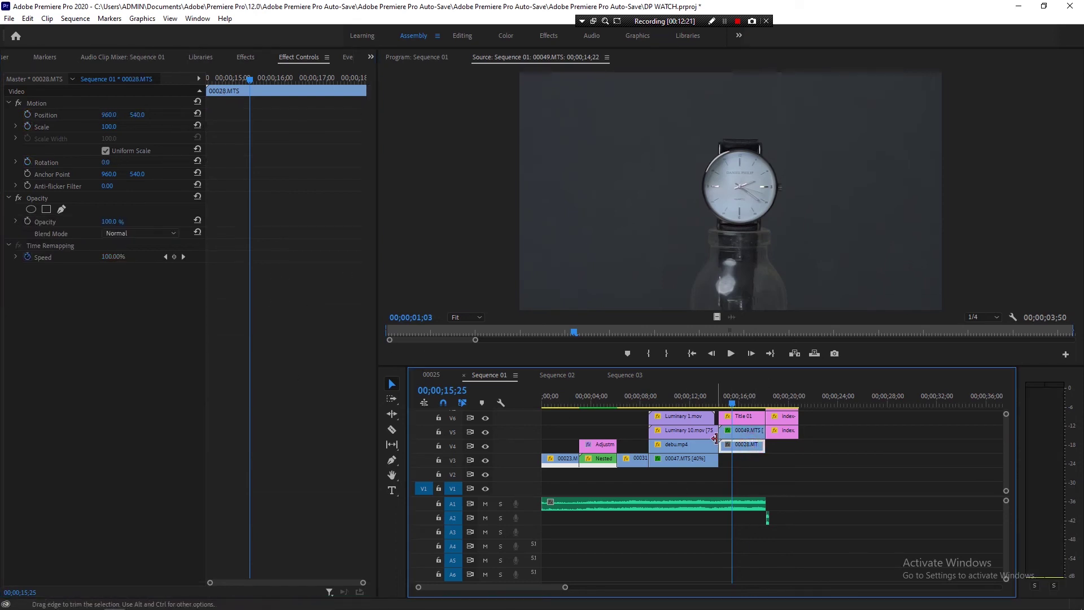
double_click(731, 449)
double_click(740, 431)
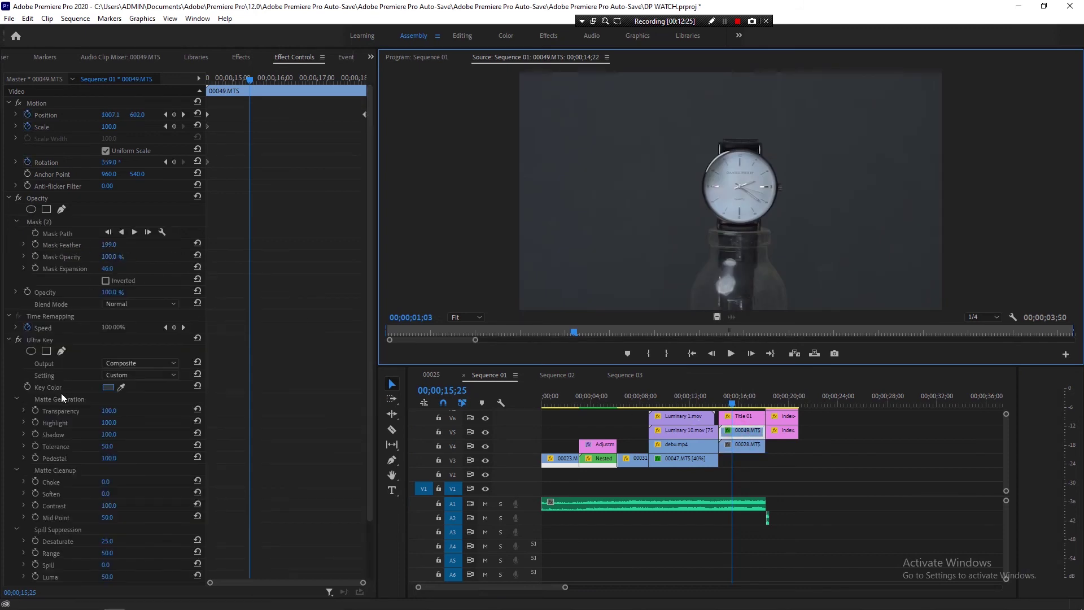
drag(732, 403, 746, 402)
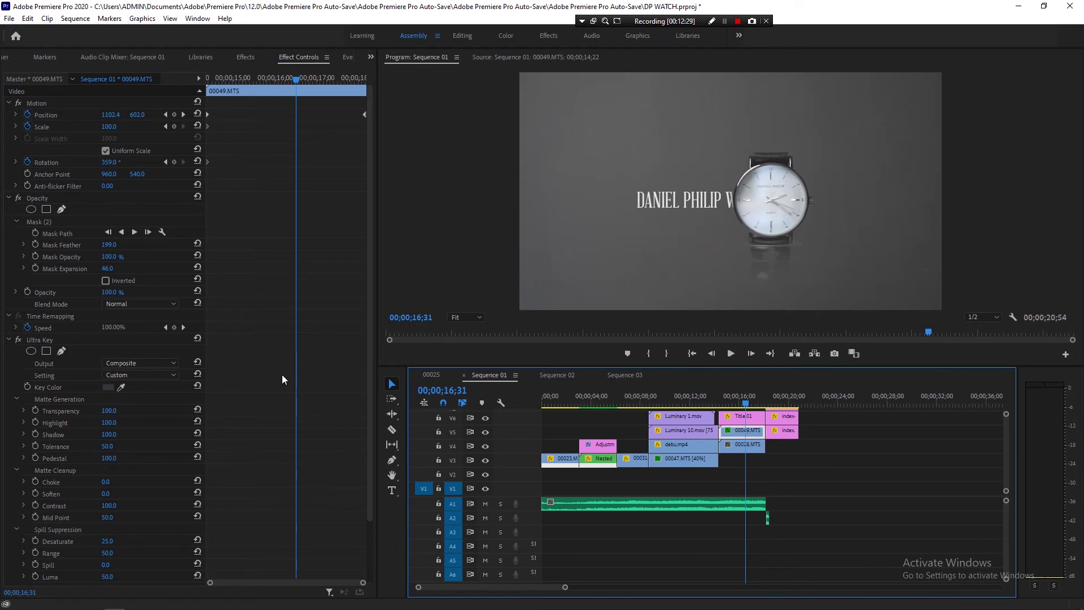
click(35, 222)
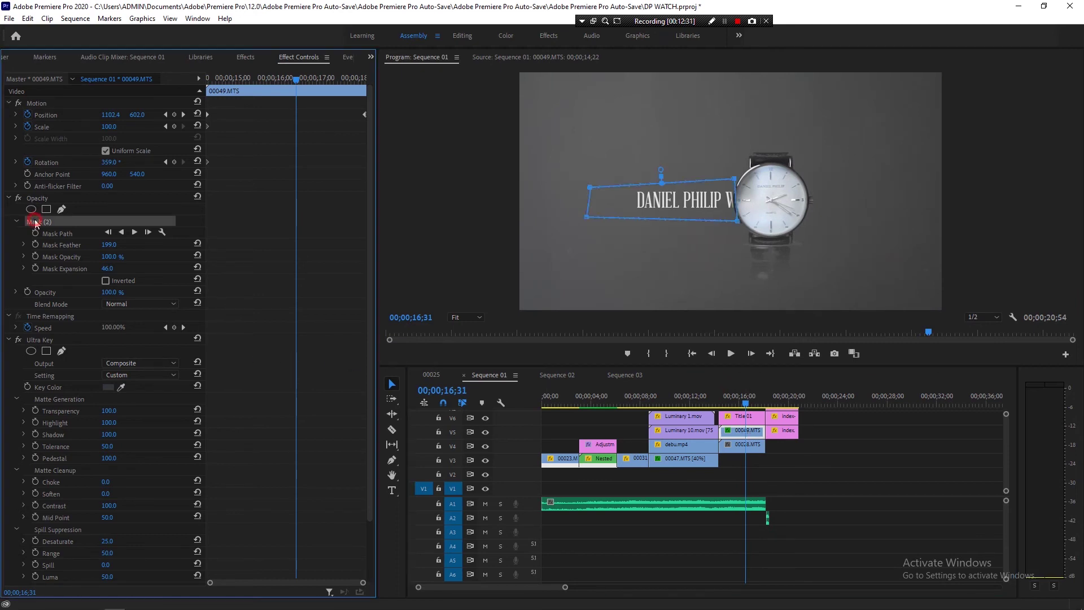
click(739, 404)
key(space)
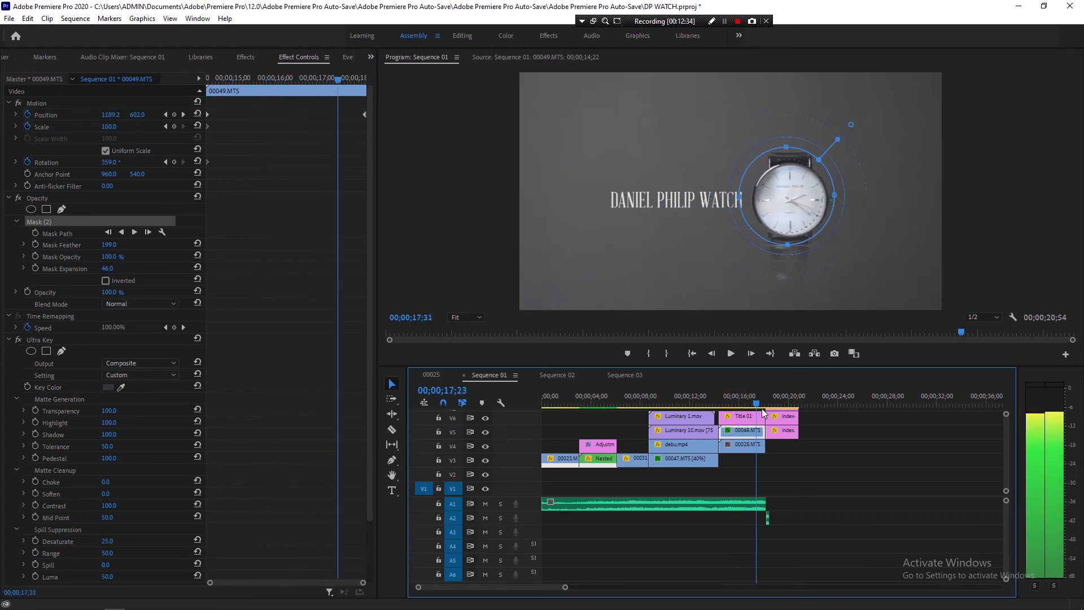
key(space)
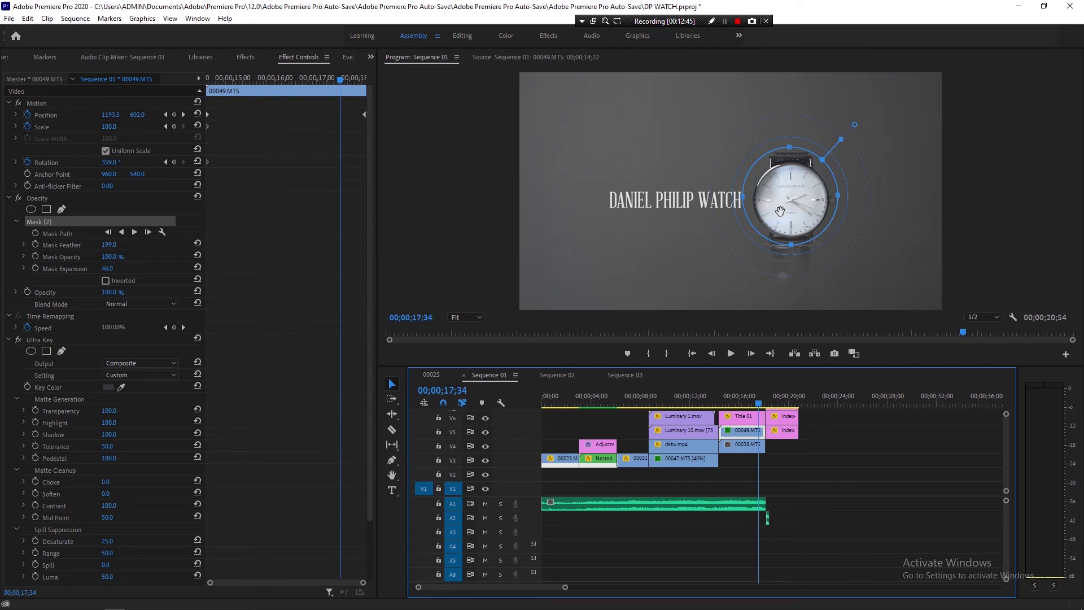
click(718, 402)
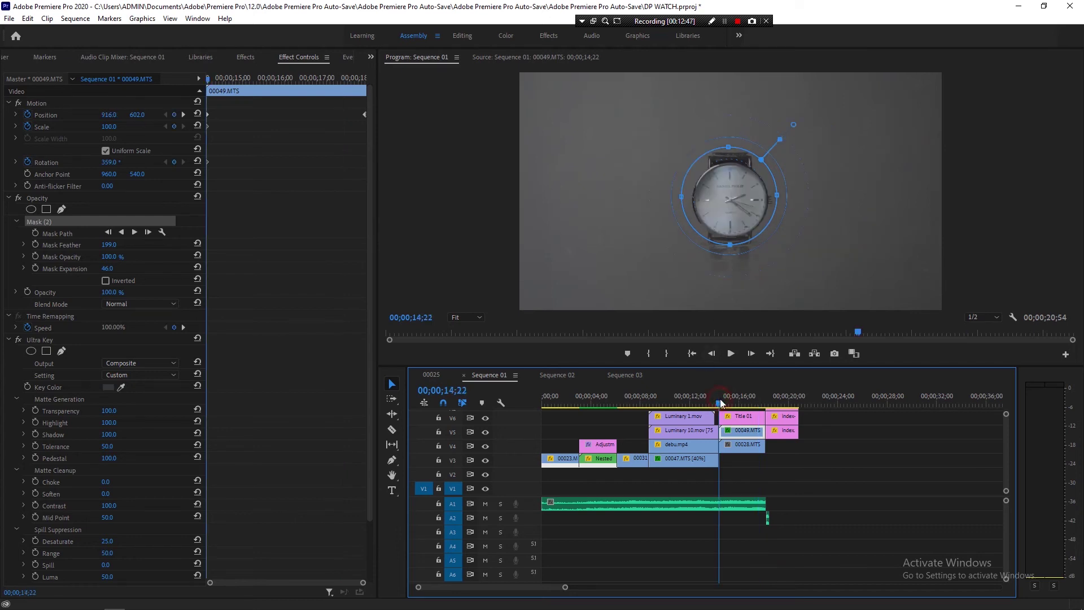
key(space)
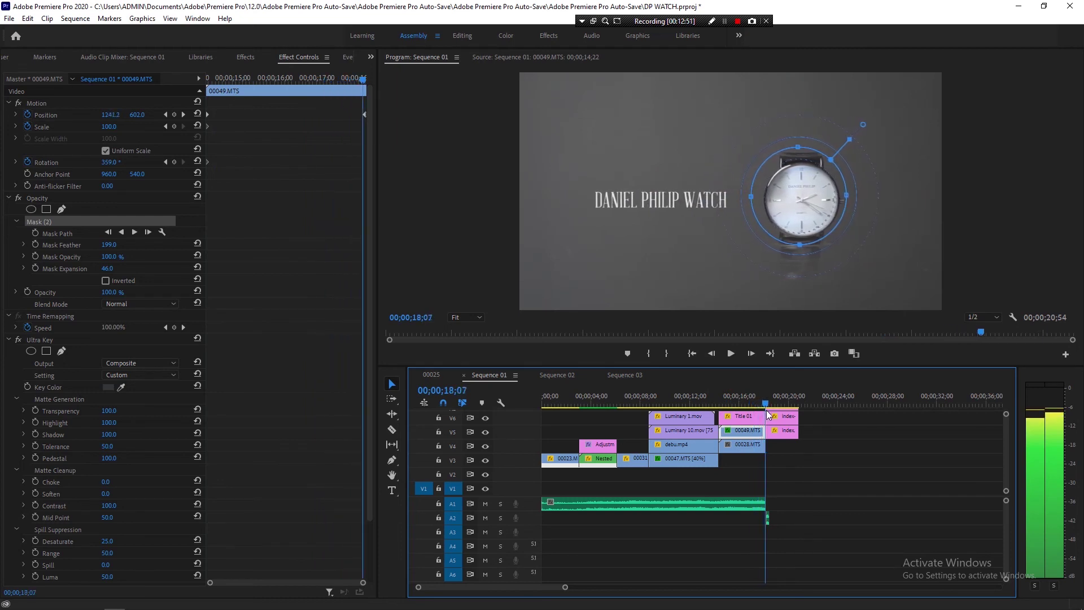
click(757, 402)
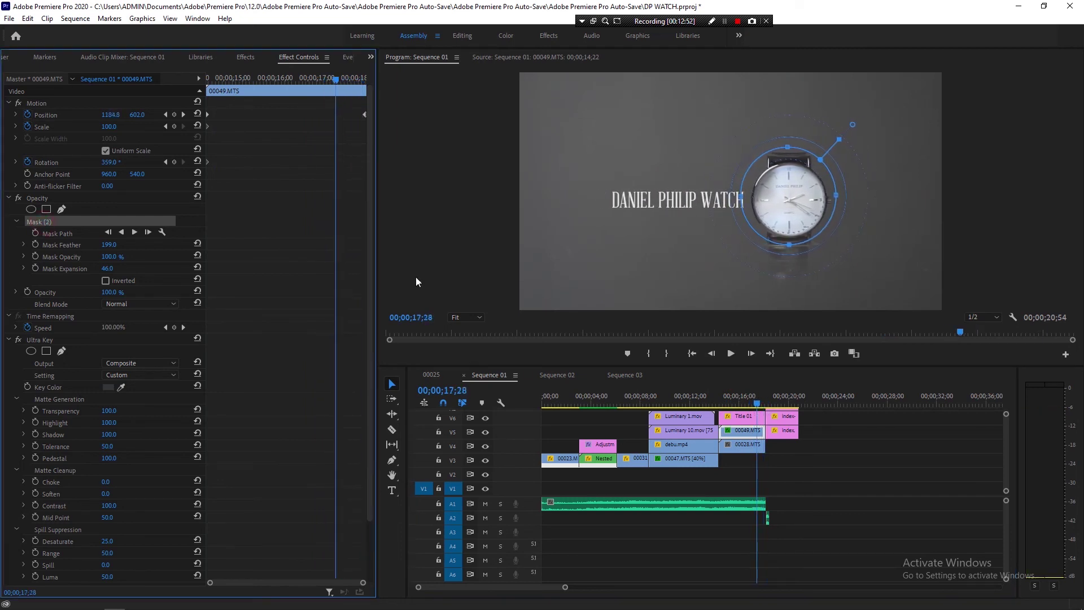
mouse_move(235, 78)
mouse_down()
mouse_move(198, 74)
mouse_move(262, 85)
mouse_up()
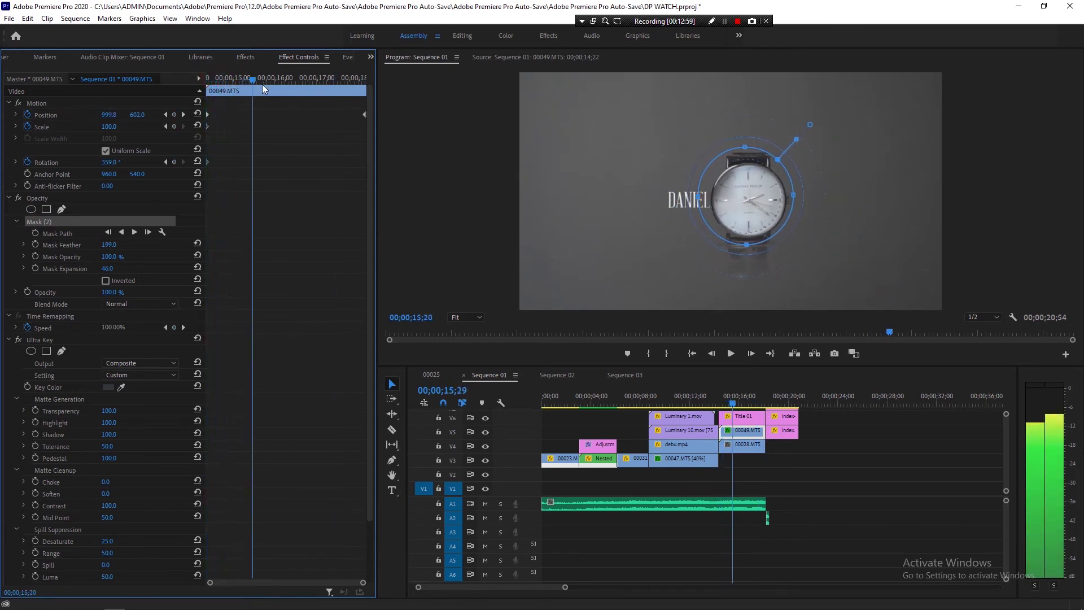
key(space)
key(space)
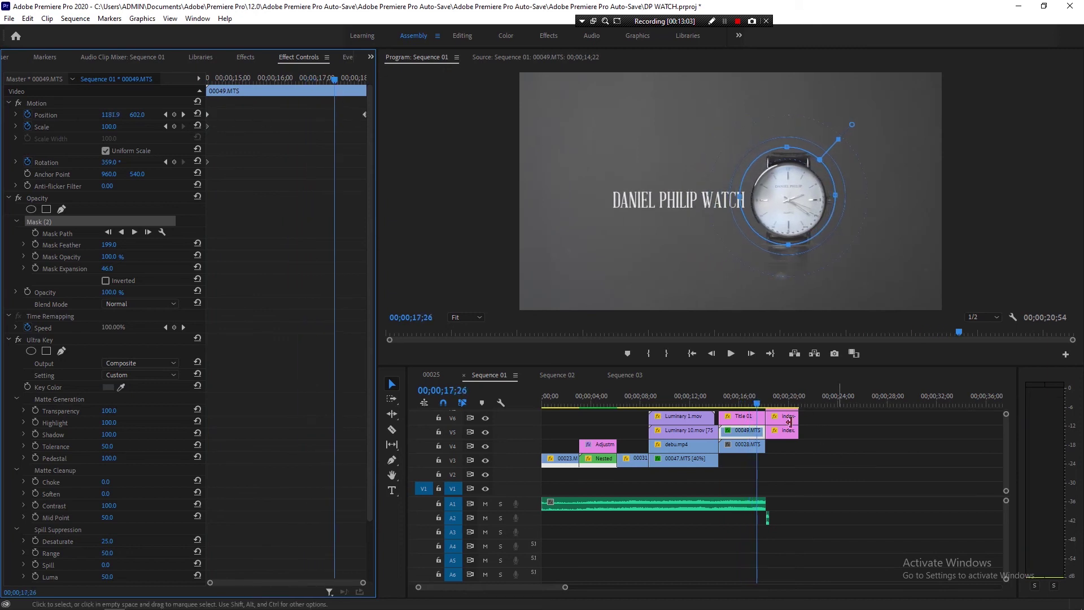
click(764, 401)
drag(765, 401, 745, 418)
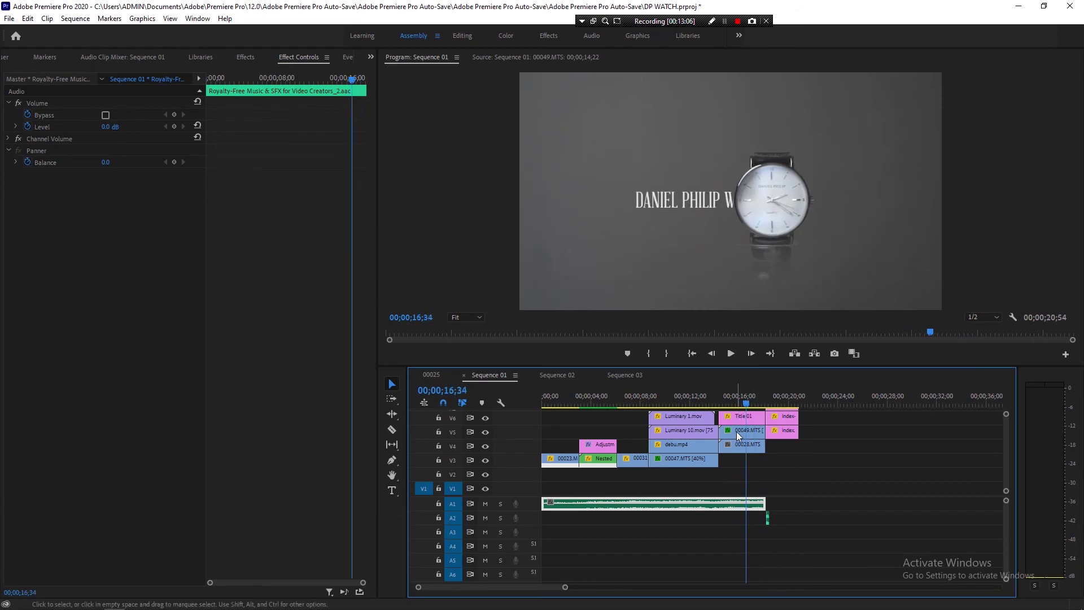
click(738, 418)
click(728, 401)
drag(726, 403, 730, 403)
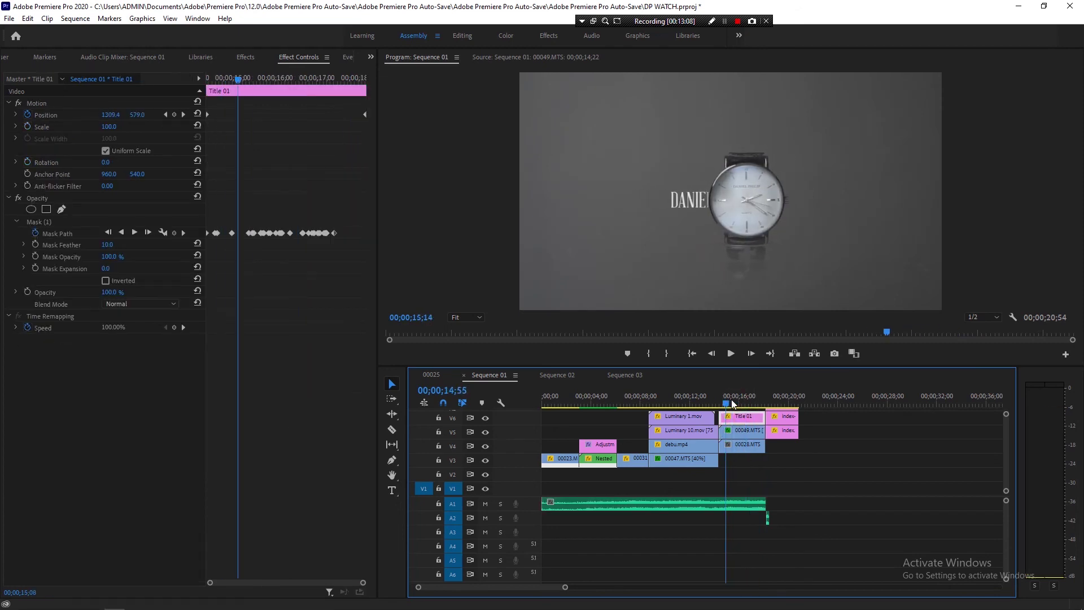
click(39, 221)
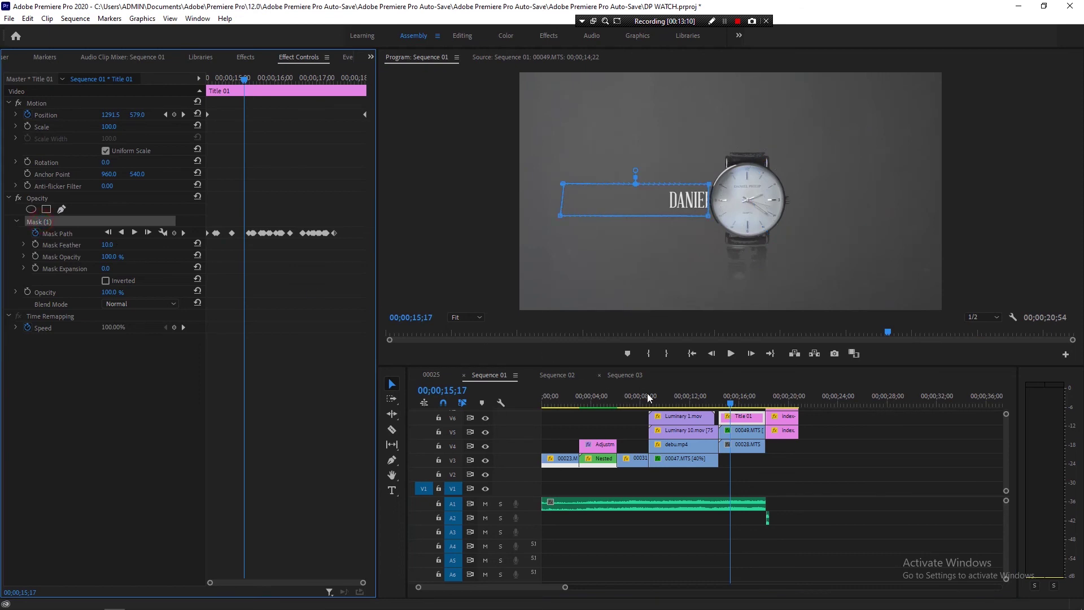
click(730, 400)
mouse_move(730, 400)
mouse_down()
mouse_move(761, 406)
mouse_move(725, 413)
mouse_move(729, 400)
mouse_up()
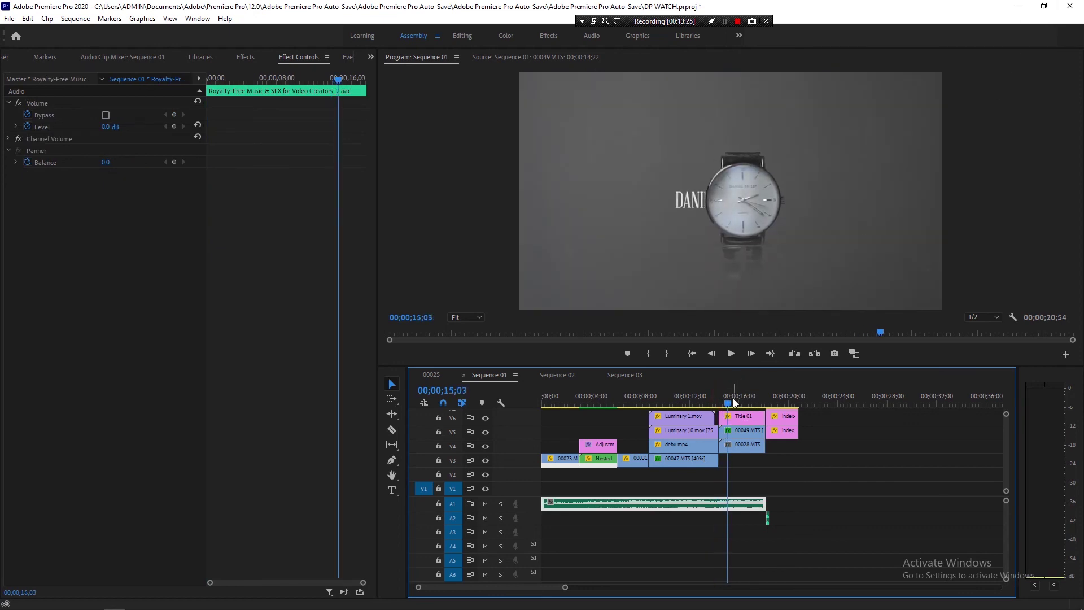
click(732, 403)
drag(732, 405, 762, 418)
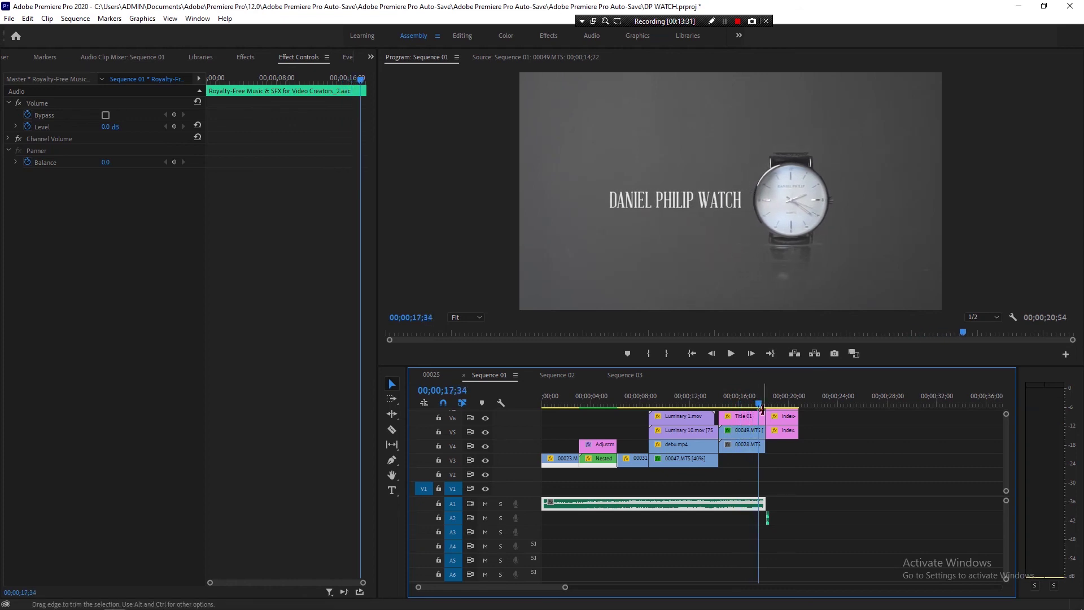
click(724, 398)
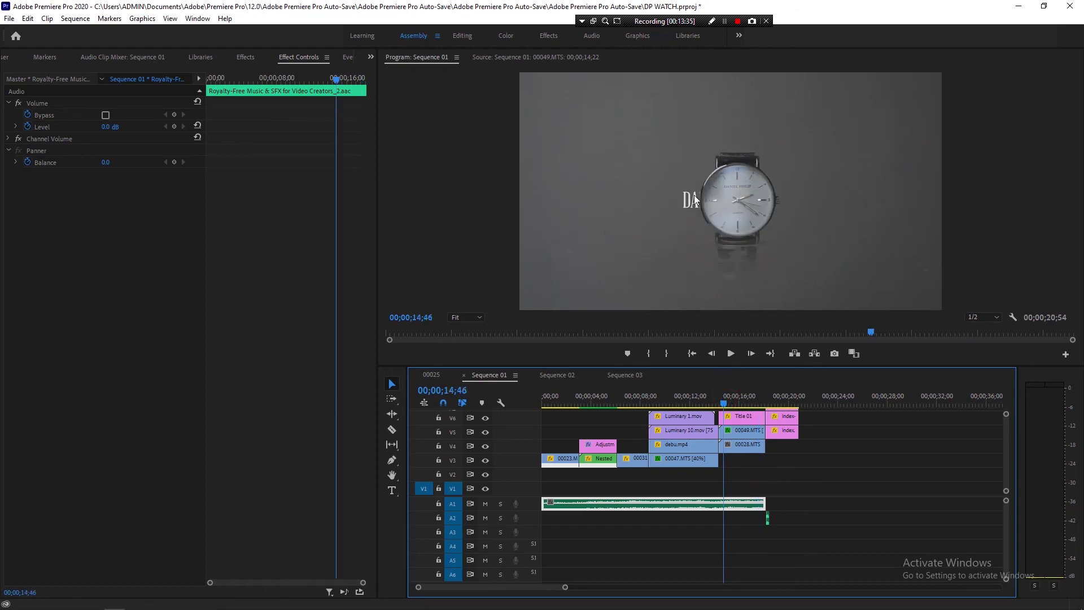
key(space)
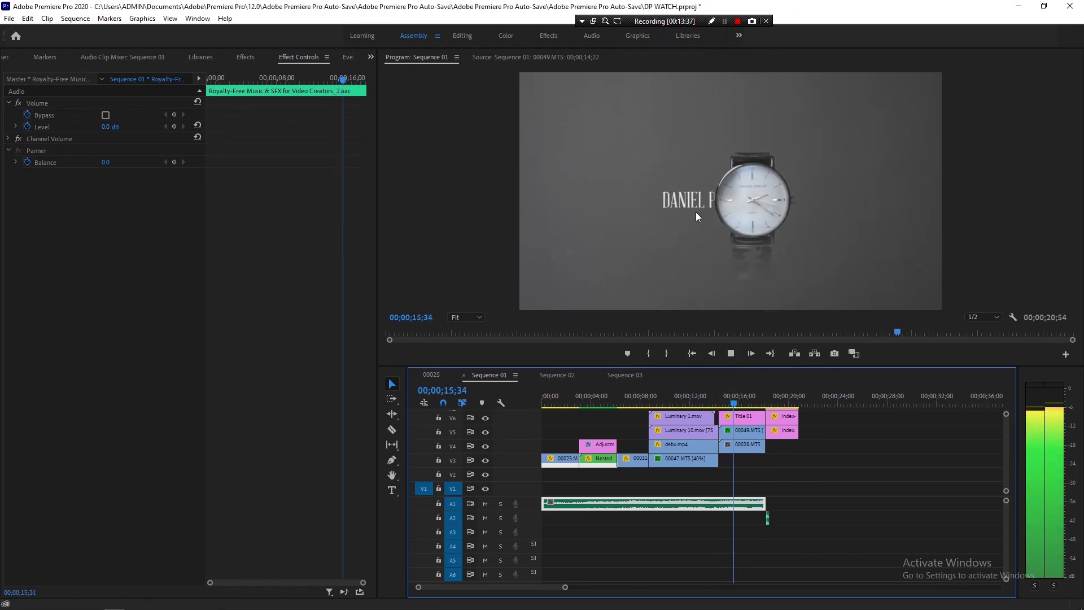
key(space)
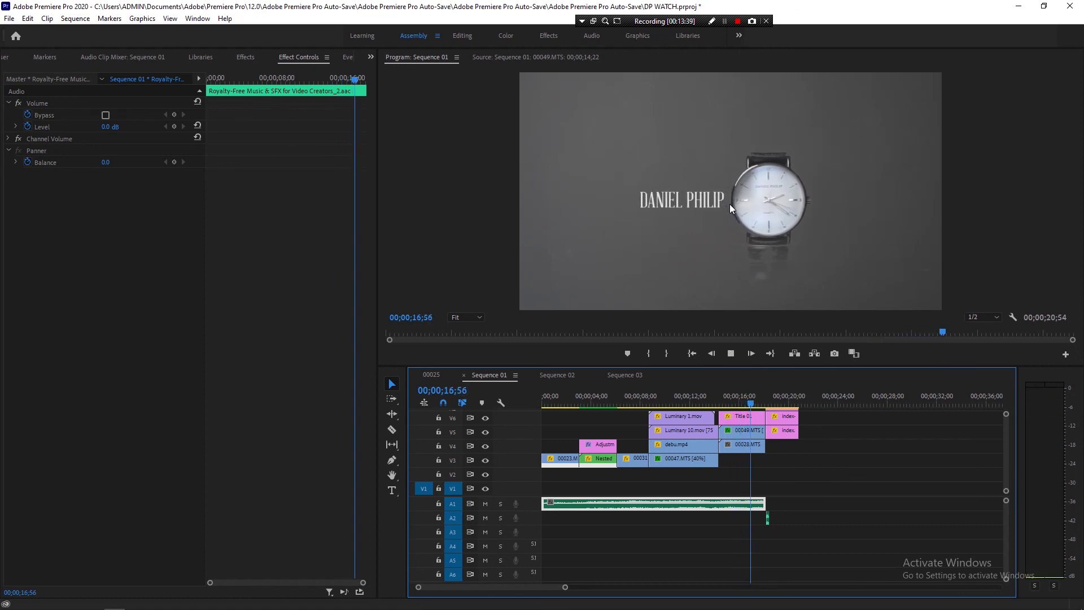
drag(741, 399, 755, 401)
click(744, 417)
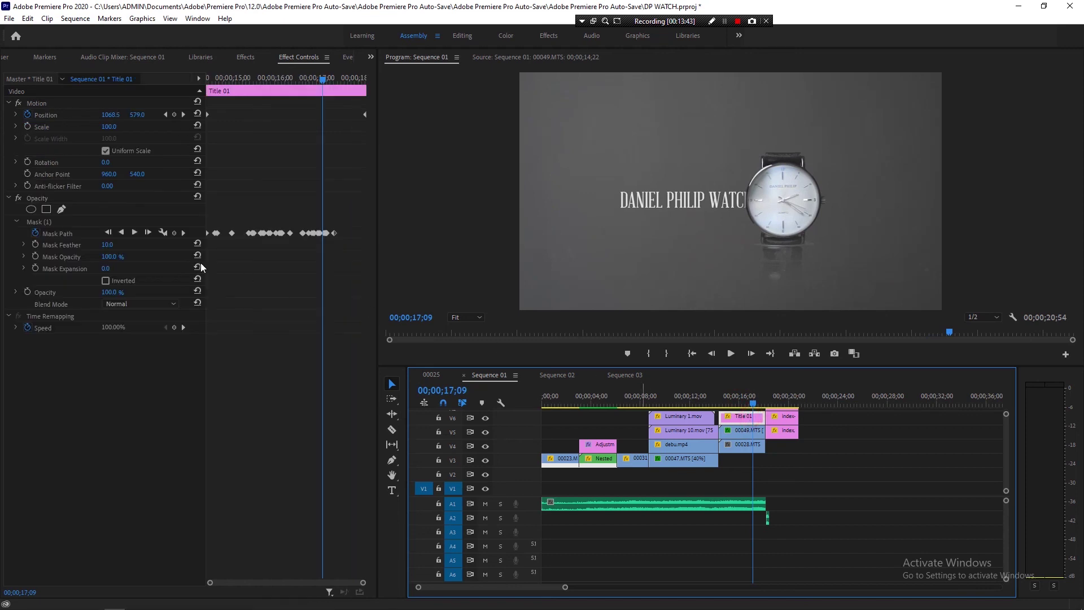
click(23, 221)
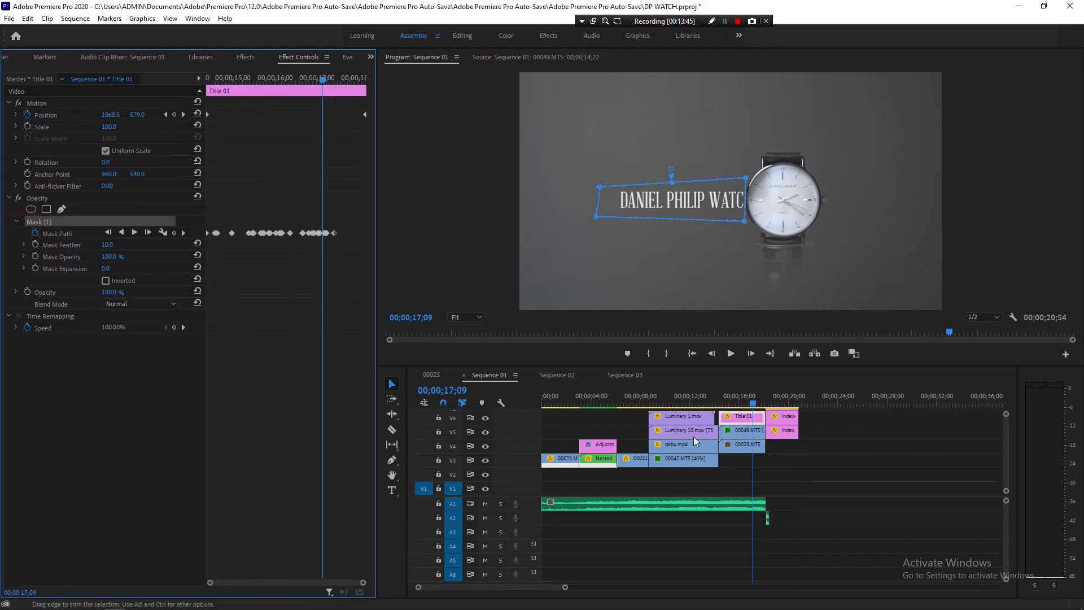
drag(754, 404, 765, 404)
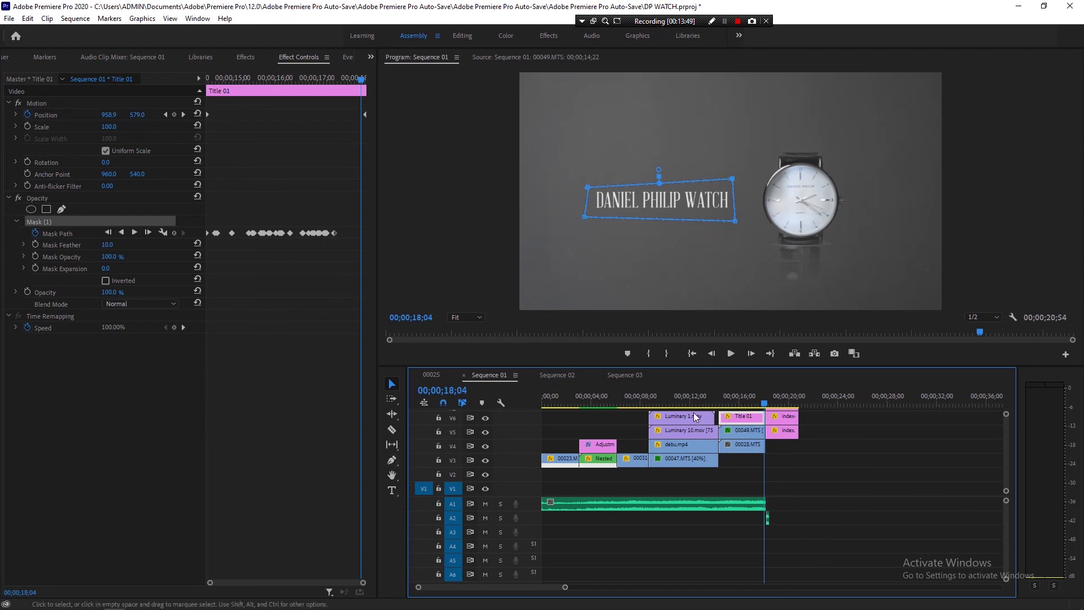
drag(763, 404, 785, 405)
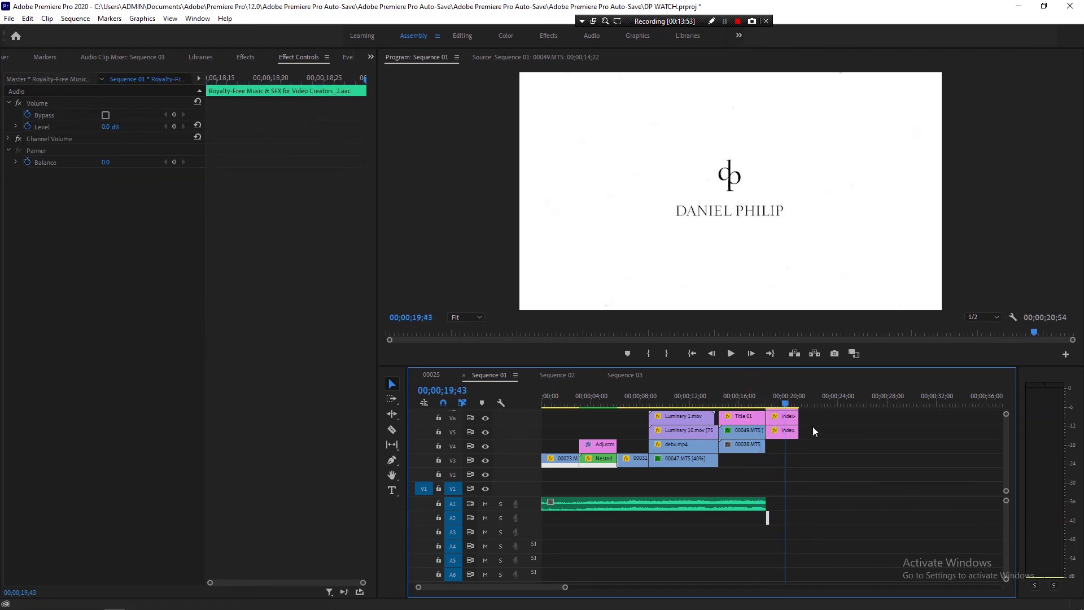
click(742, 394)
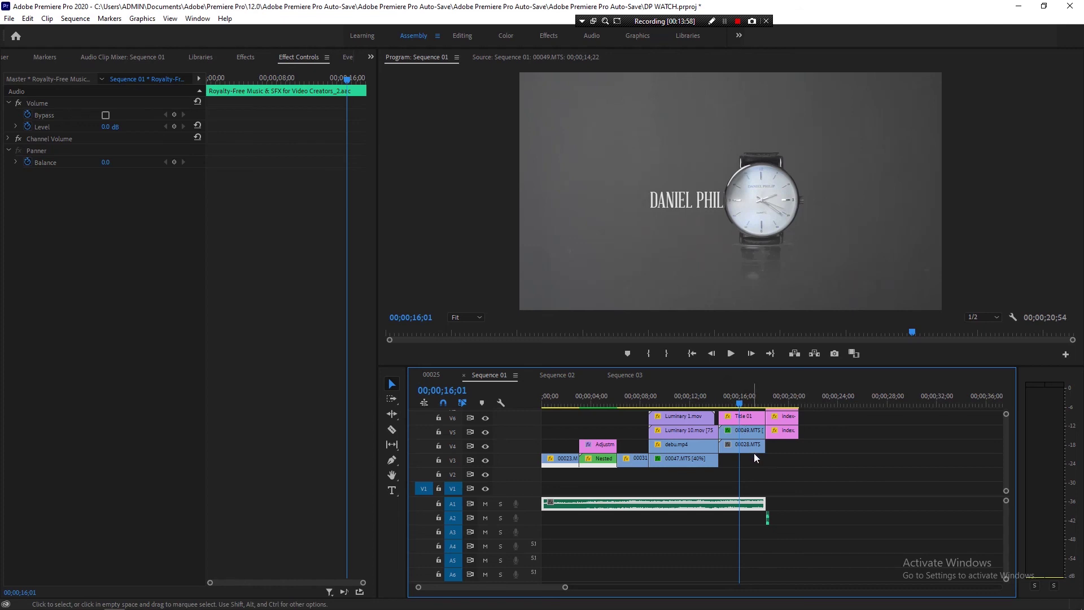
click(734, 398)
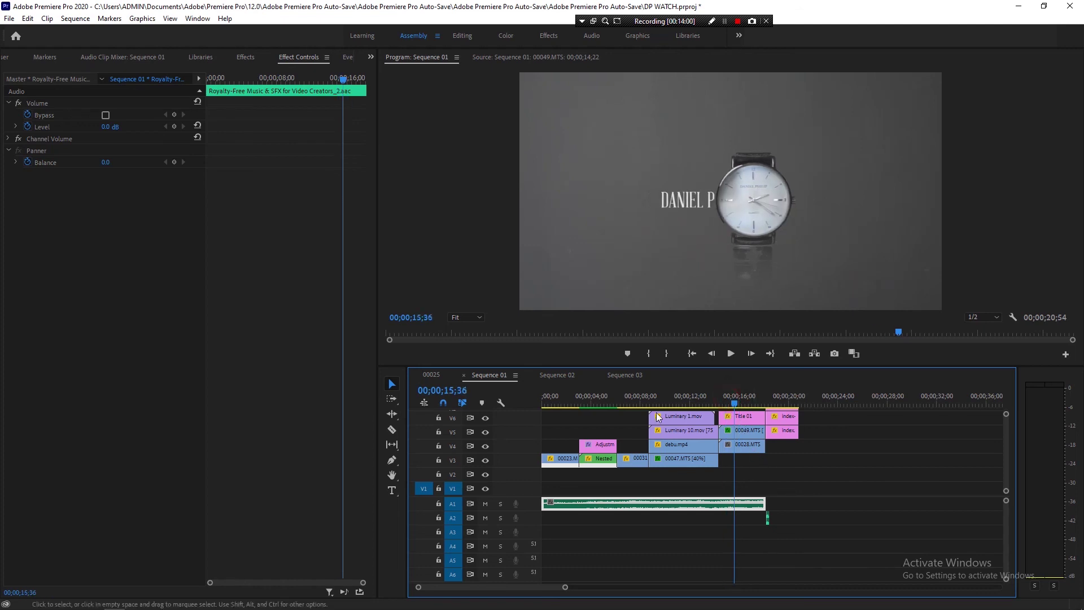
click(602, 398)
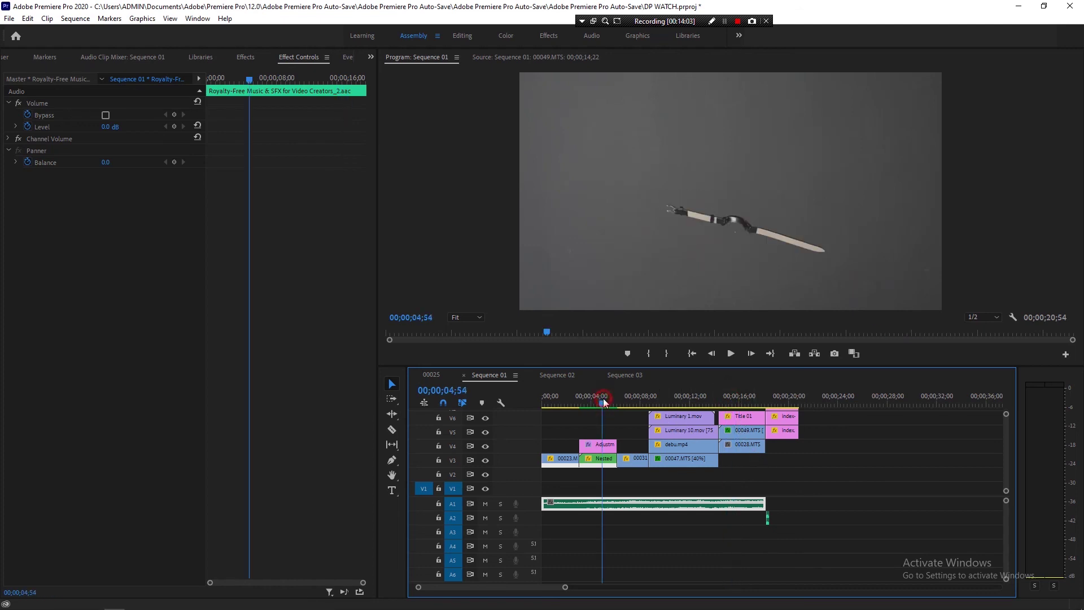
drag(604, 402, 599, 413)
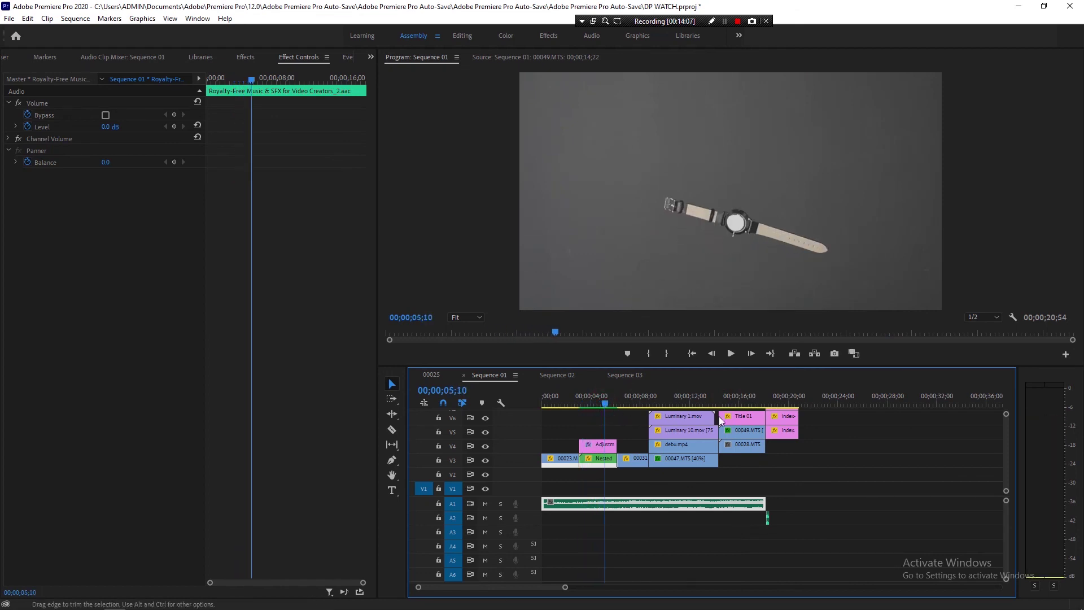
click(736, 399)
click(602, 400)
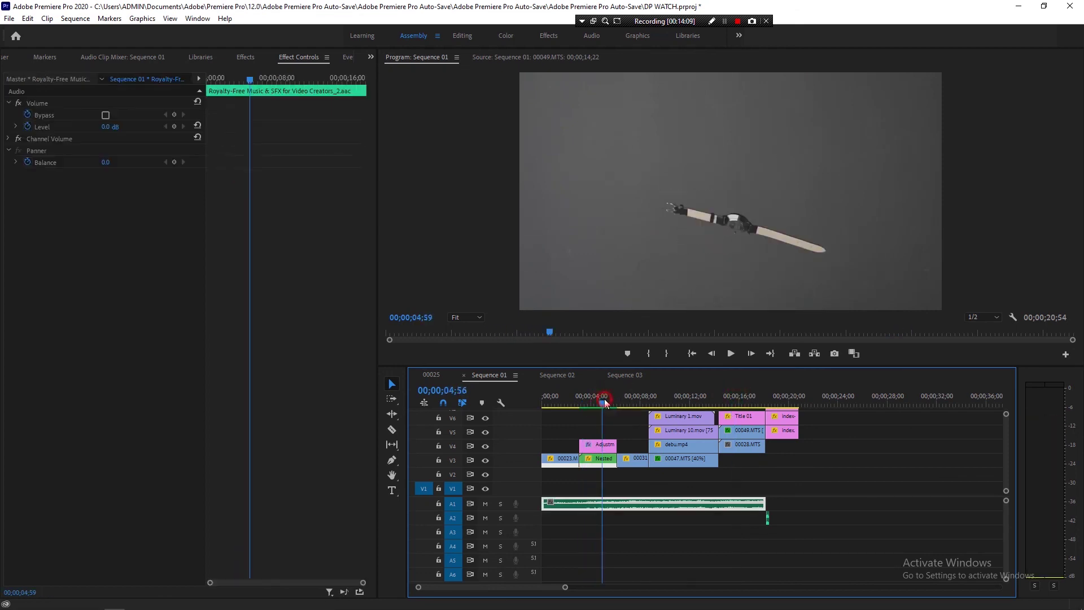
click(746, 399)
click(588, 404)
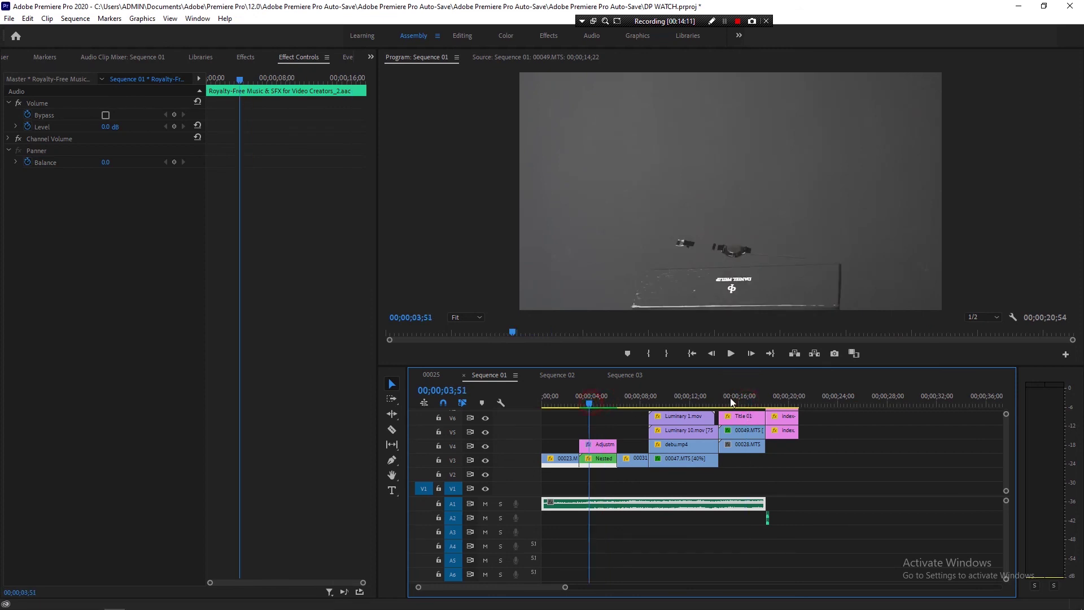
click(746, 399)
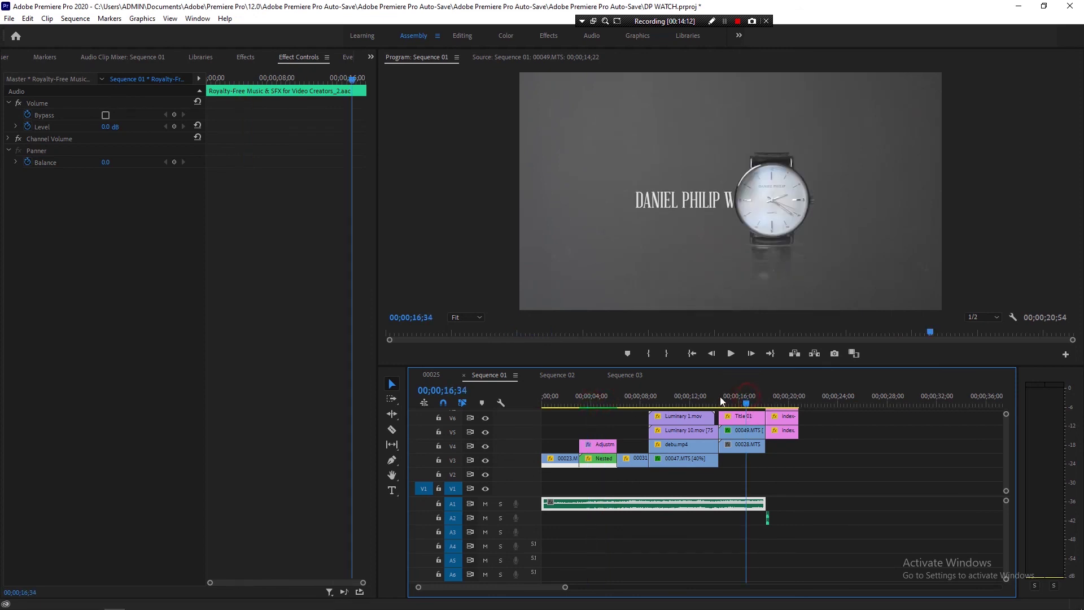
click(603, 399)
click(563, 405)
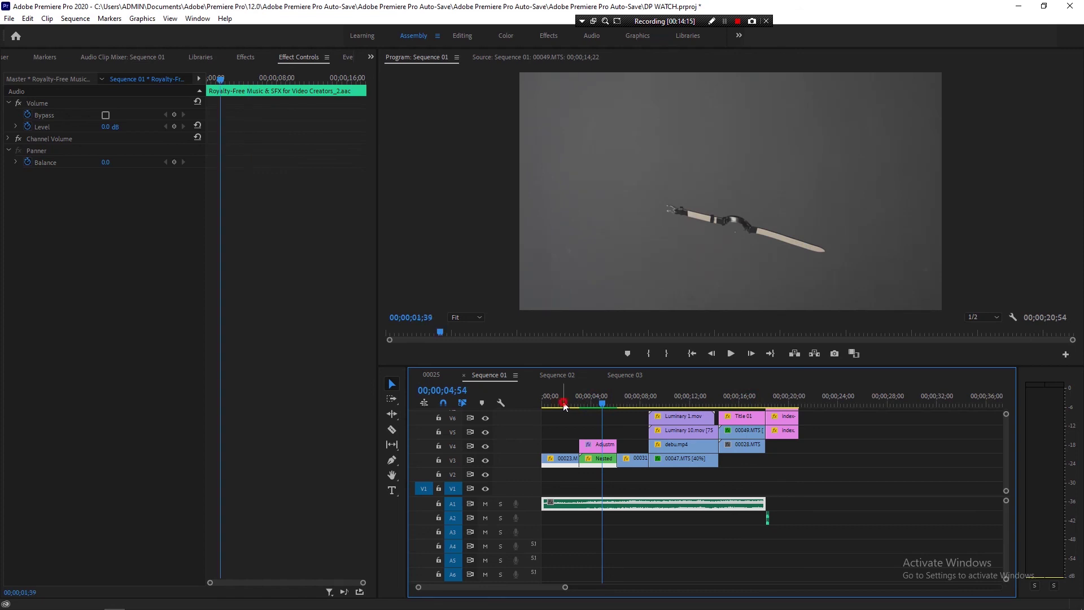